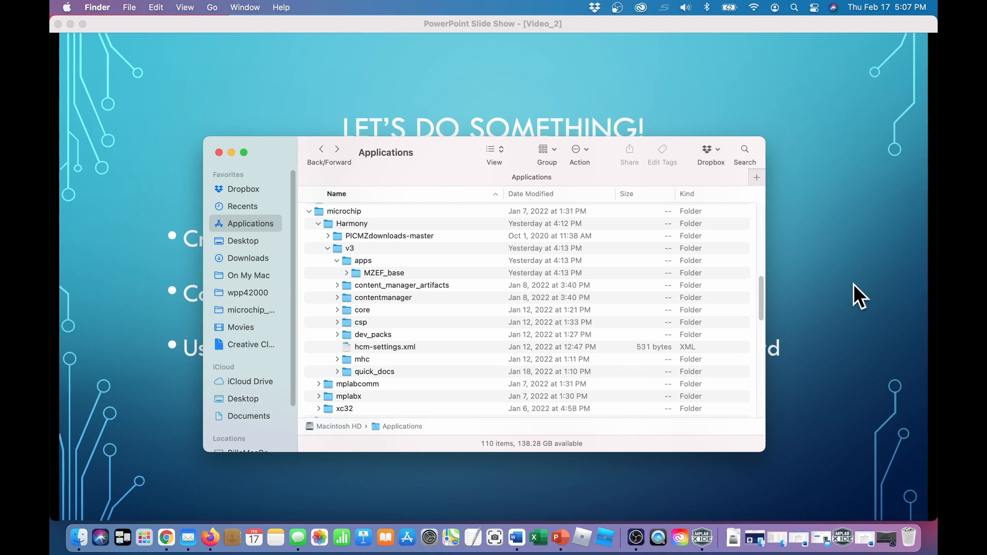
- Switch to MPLAB X IDE and start a new 32-bit MPLAB Harmony 3 Project
left_click(231, 152)
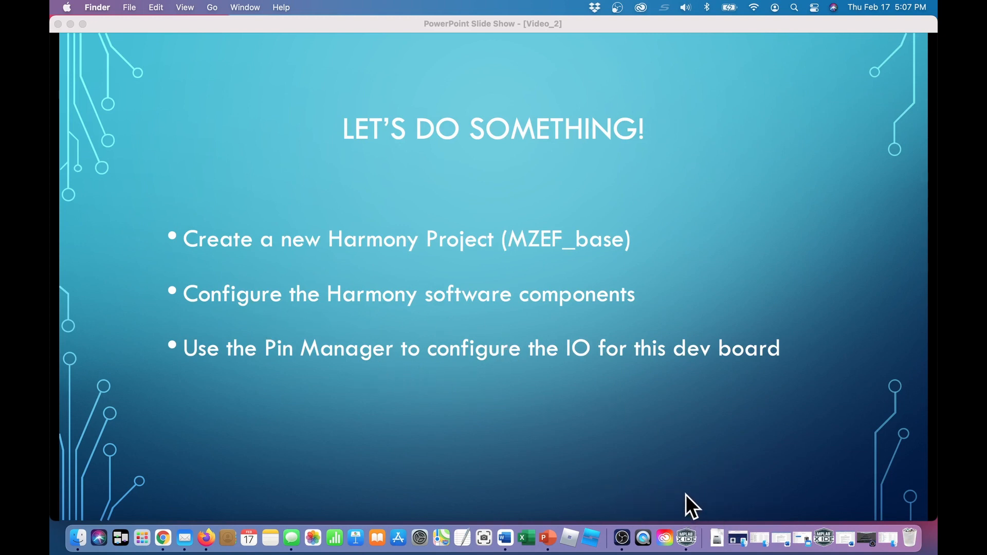
left_click(686, 538)
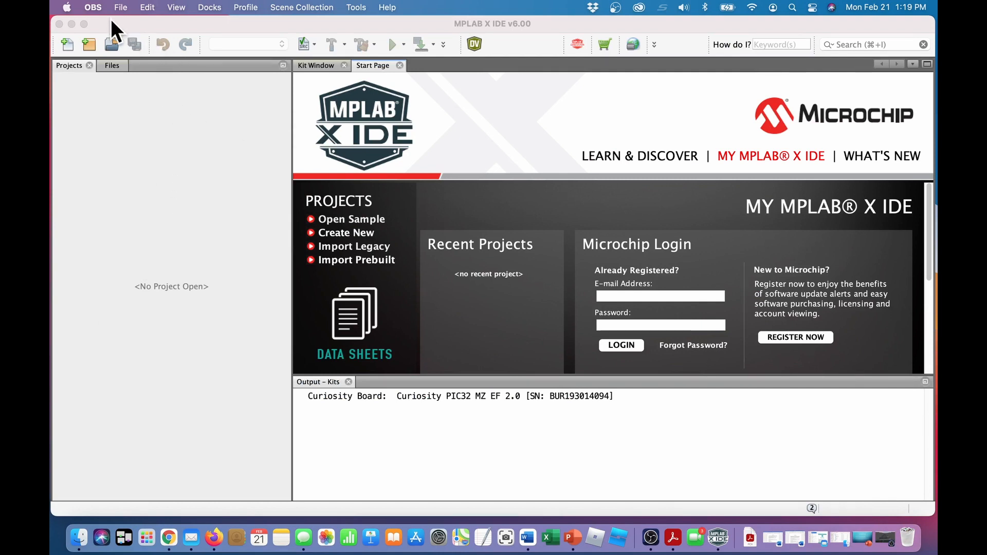
left_click(128, 23)
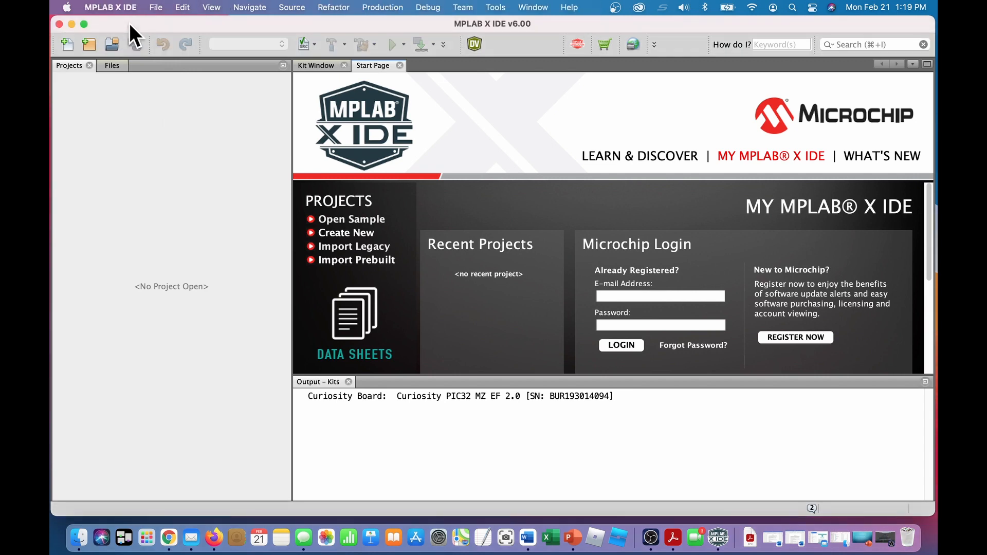
left_click(154, 9)
left_click(162, 26)
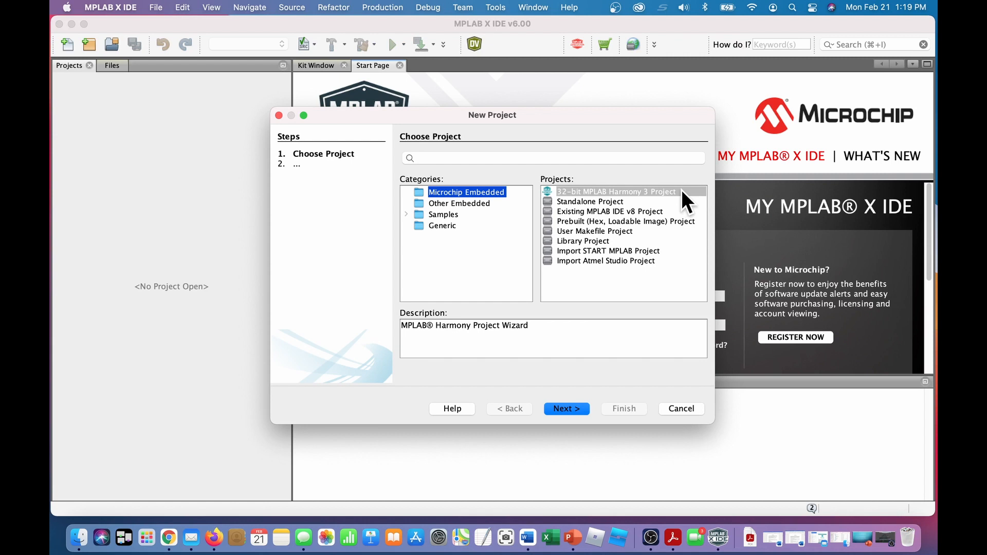
left_click(565, 412)
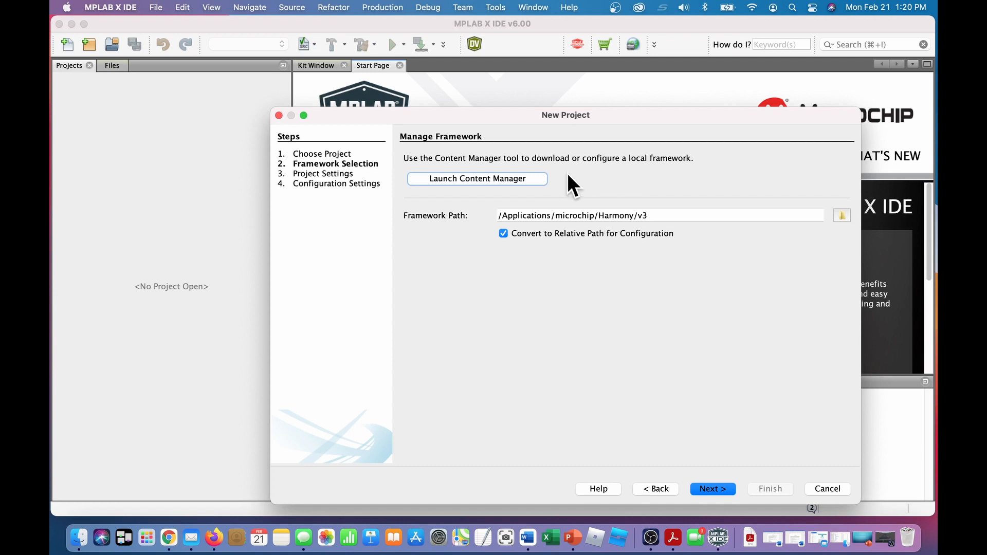
- Launch the Harmony Content Manager for the framework path /Applications/microchip/Harmony/v3 and show its local packages
left_click(495, 177)
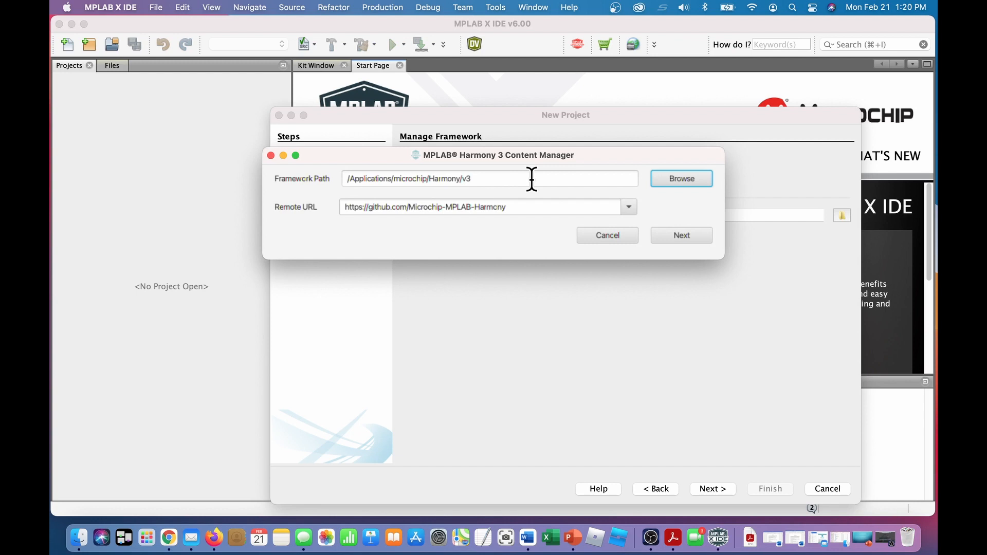
left_click(681, 236)
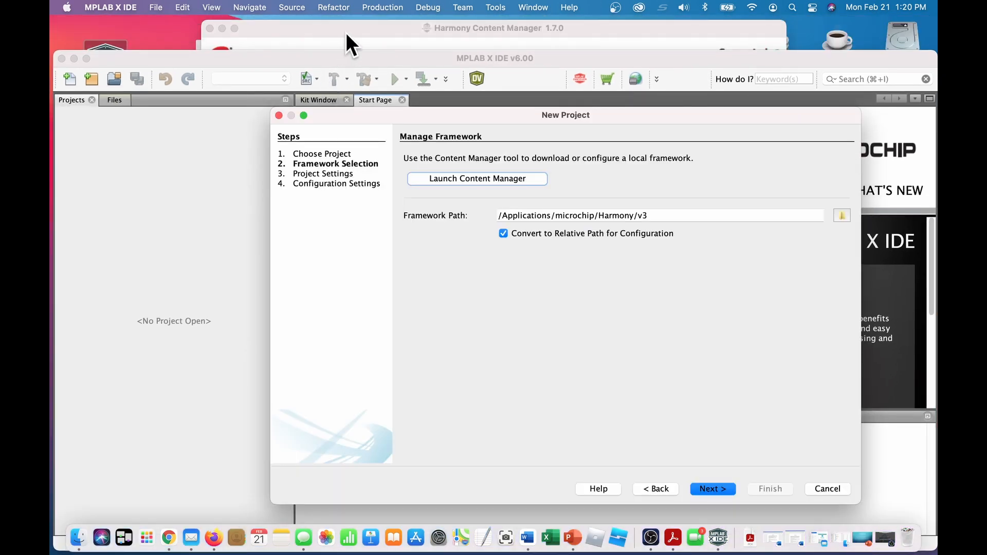
left_click(346, 32)
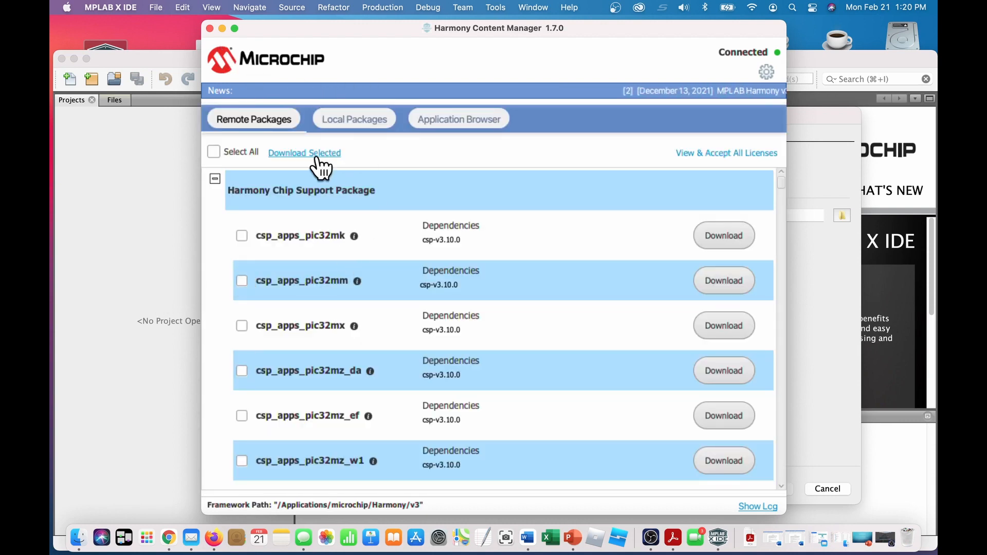
left_click(353, 132)
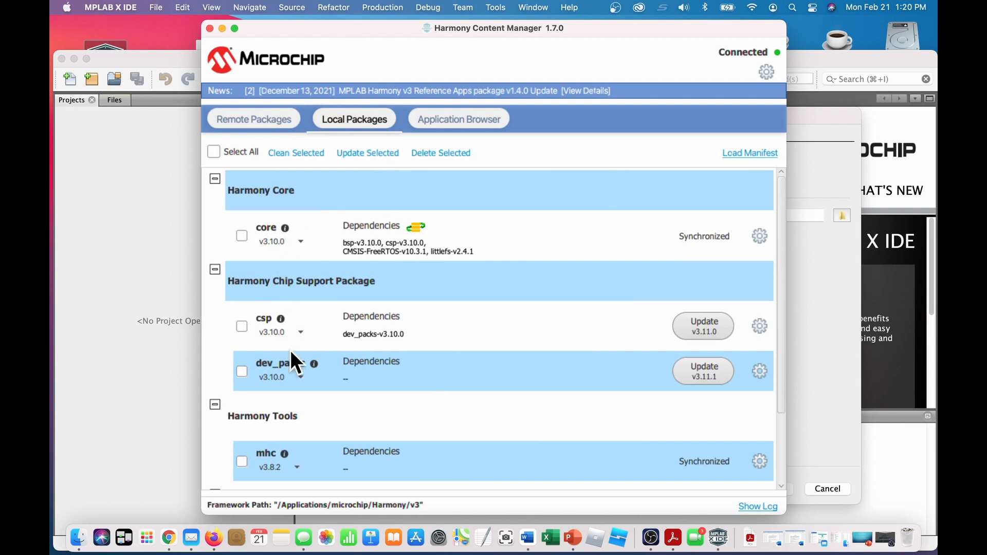
- Update the csp package to v3.11.0 and dev_packs to v3.11.1, then return to the New Project wizard
scroll(381, 374, "down", 3)
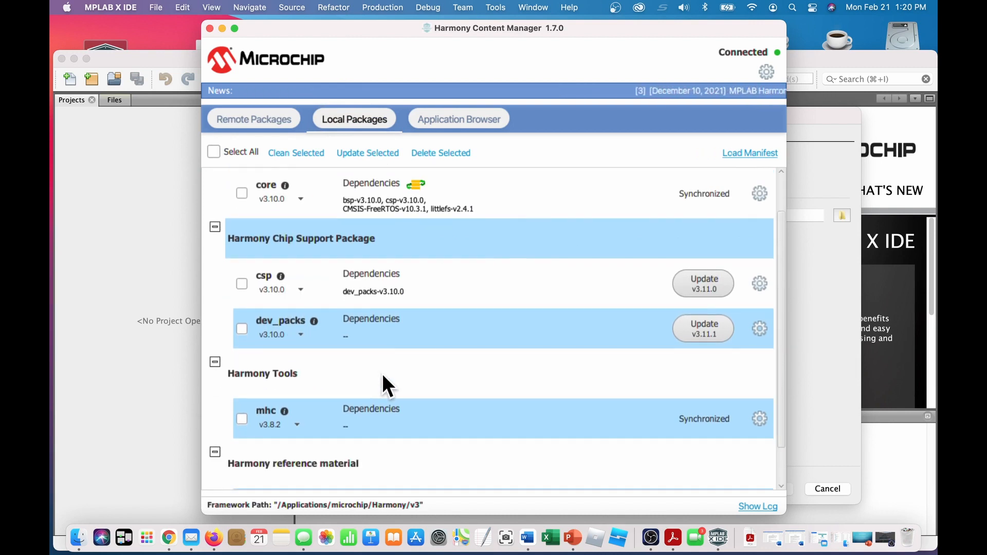
scroll(384, 375, "up", 1)
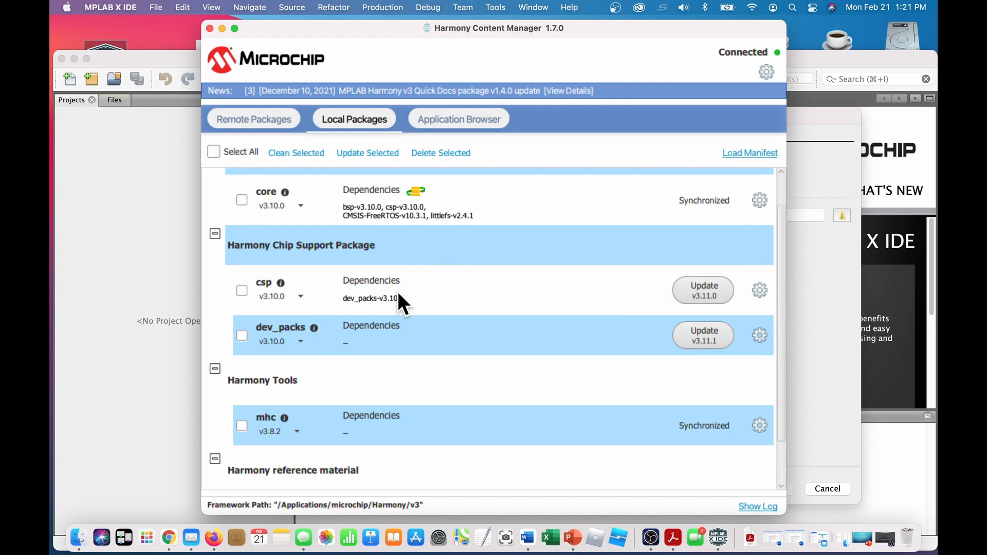
left_click(696, 285)
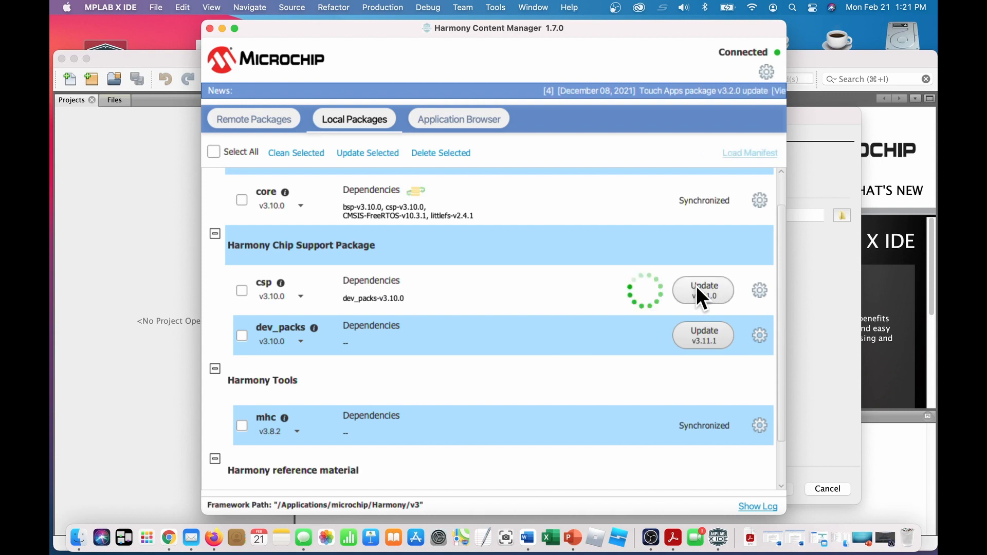
left_click(703, 337)
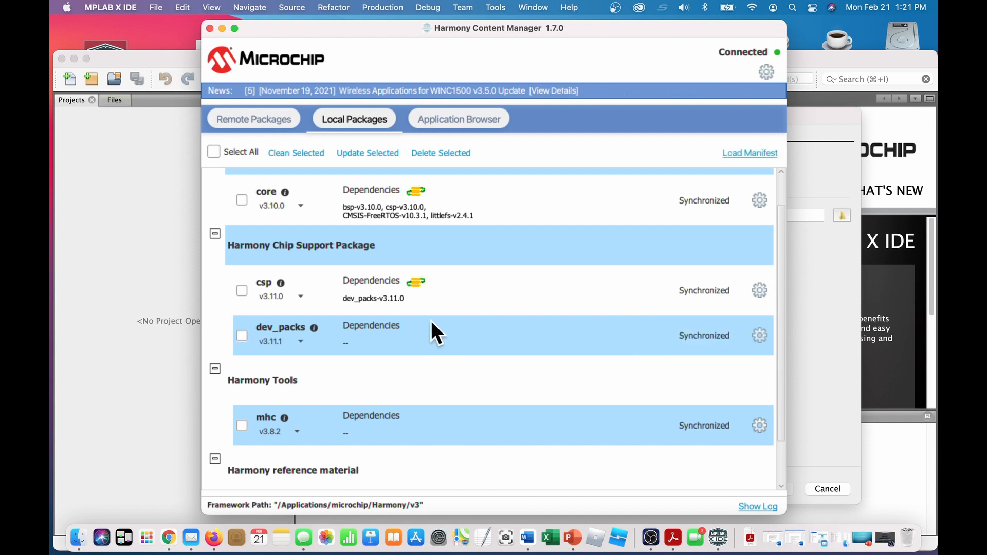
mouse_move(781, 308)
left_mouse_down()
mouse_move(782, 388)
mouse_move(782, 291)
left_mouse_up()
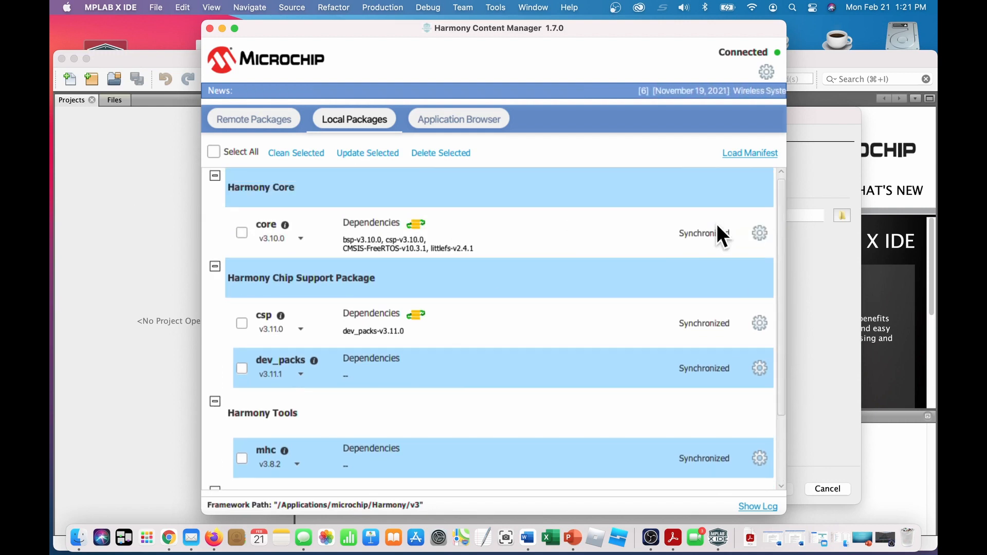
left_click(210, 28)
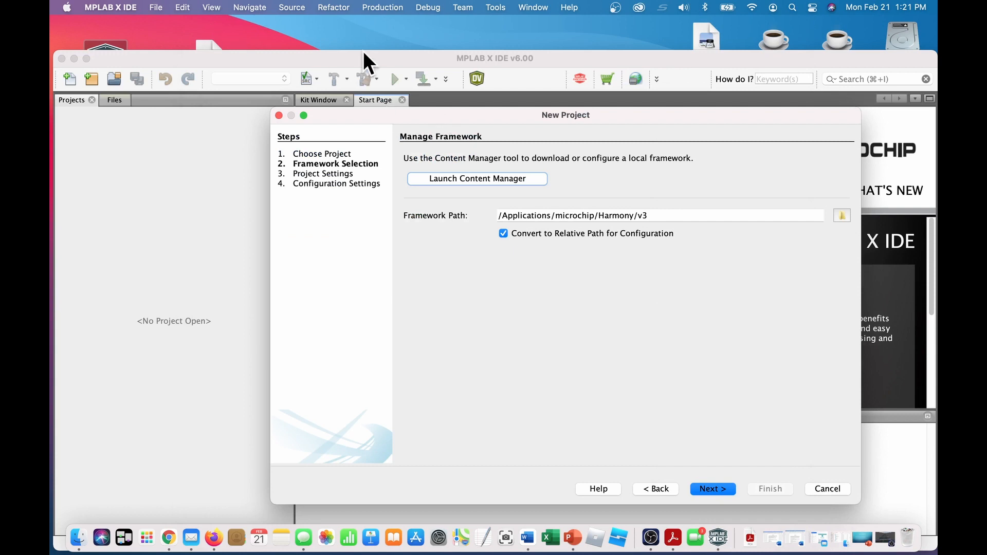
left_click_drag(364, 51, 364, 5)
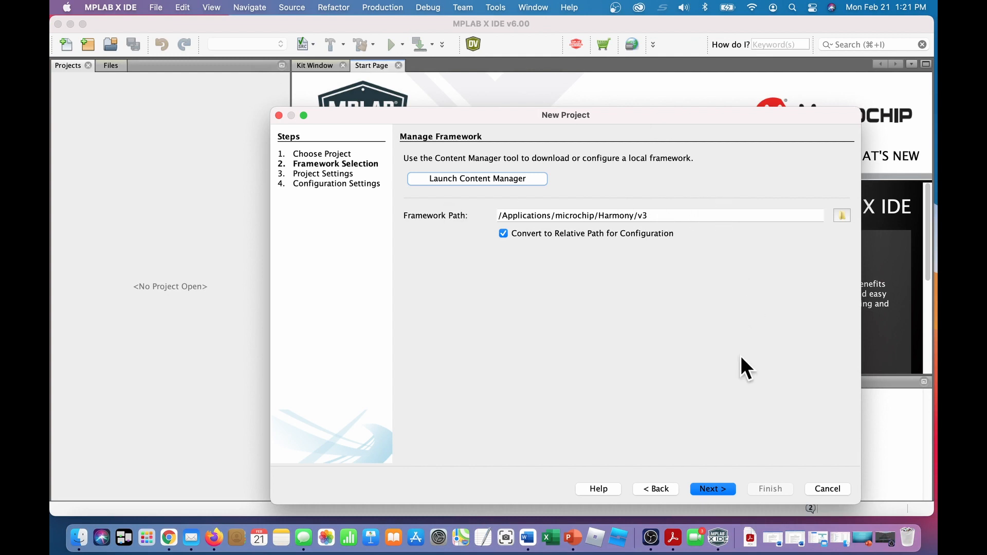
- Accept the framework path and browse for the project location starting from the root directory
left_click(710, 489)
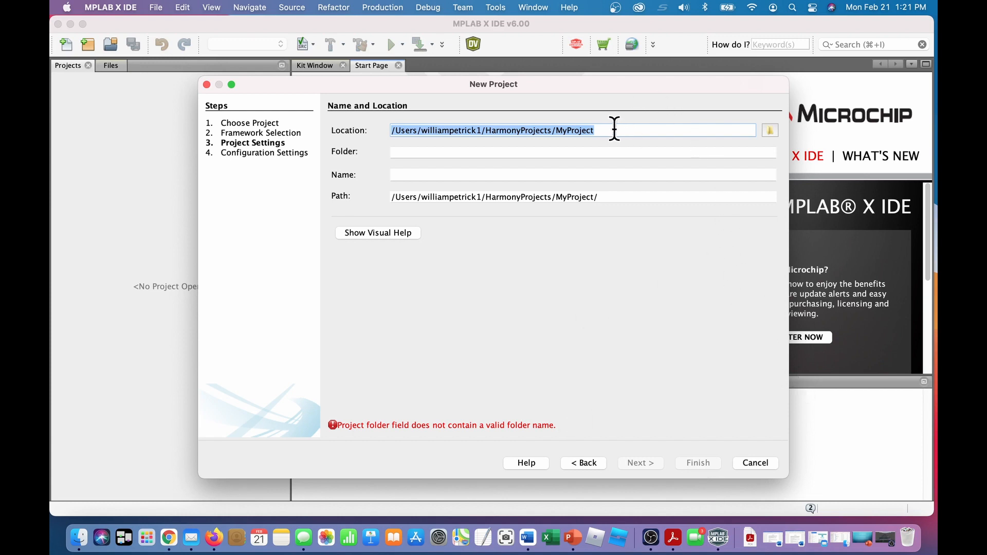
left_click(770, 130)
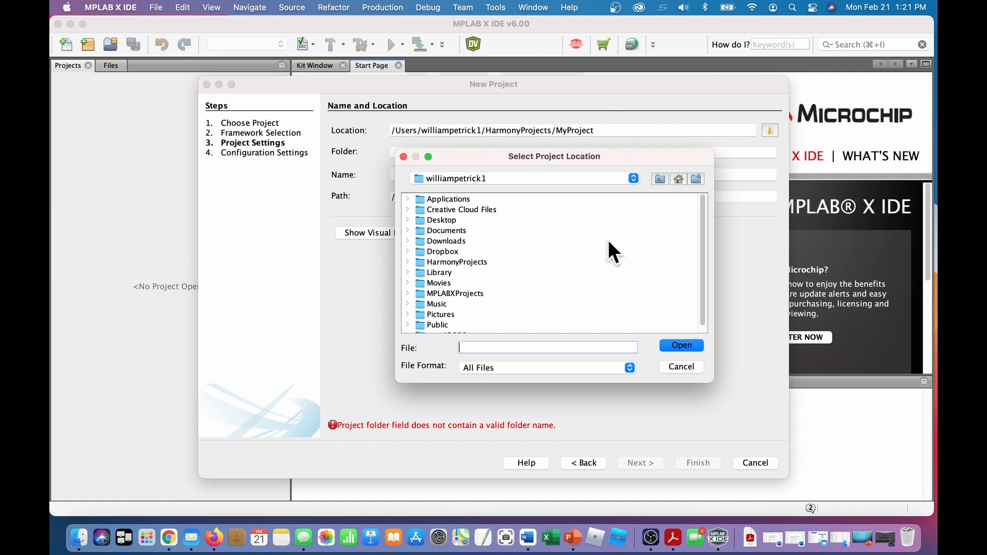
left_click(632, 177)
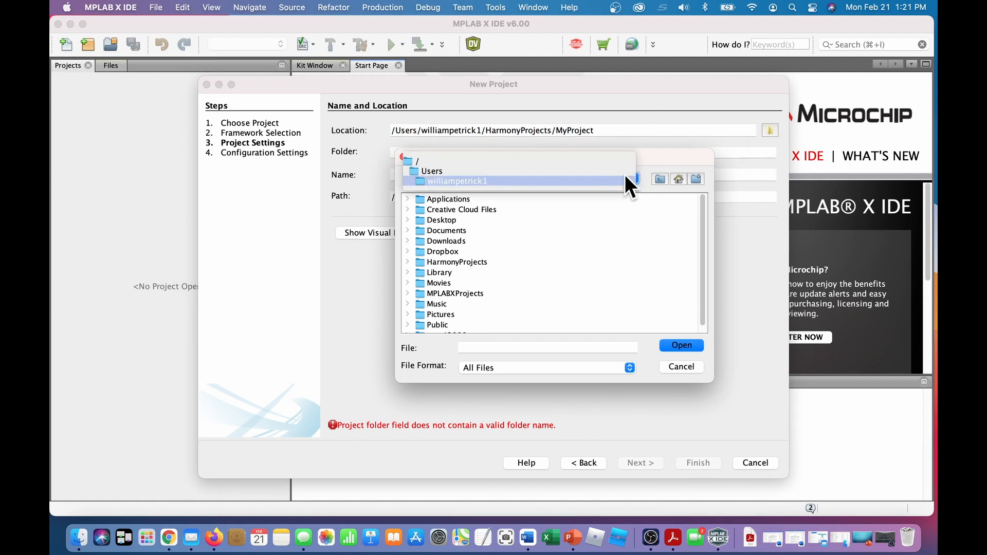
left_click(502, 161)
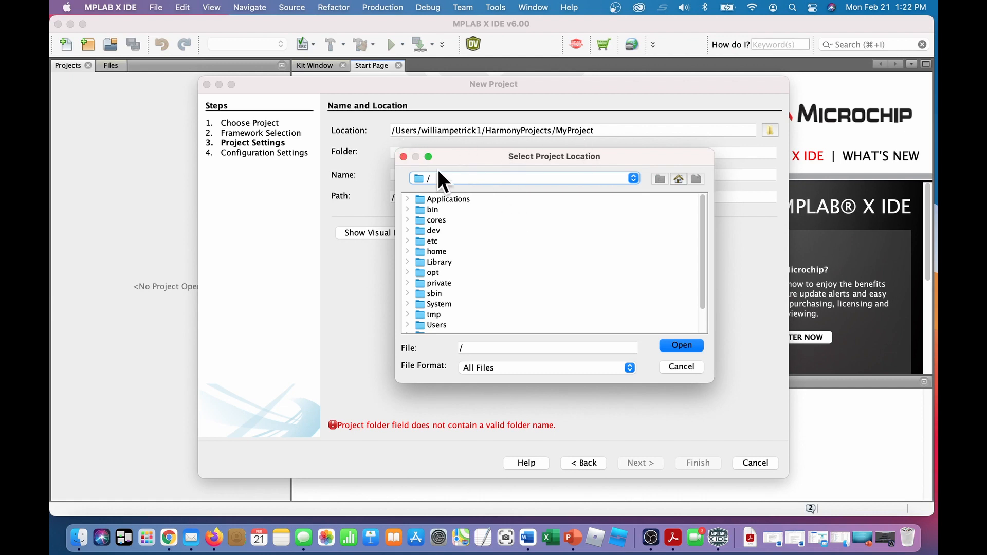
- Set the project location to the folder /Applications/microchip/Harmony/v3/apps/MZEF_base
left_click(407, 199)
scroll(456, 251, "down", 5)
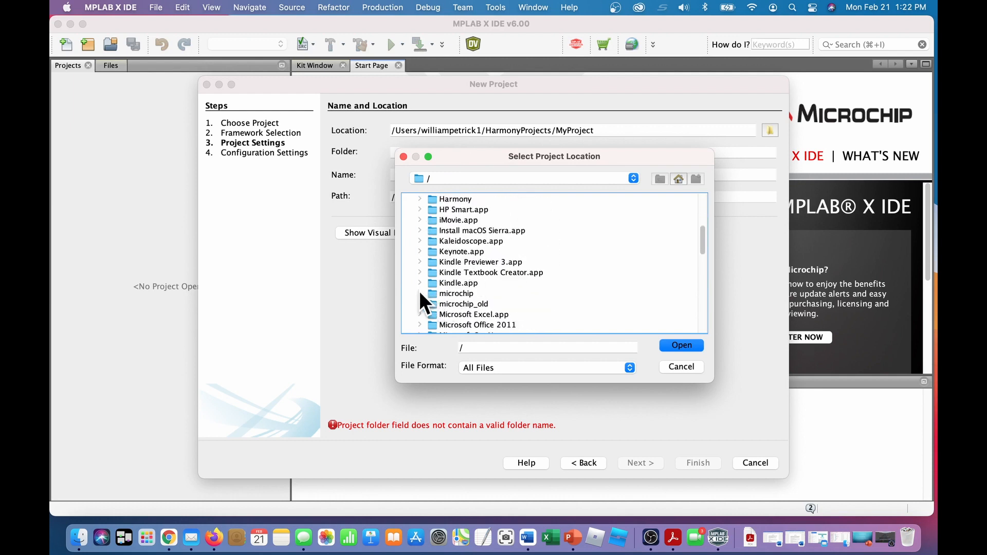
left_click(420, 294)
left_click(433, 303)
scroll(501, 297, "down", 2)
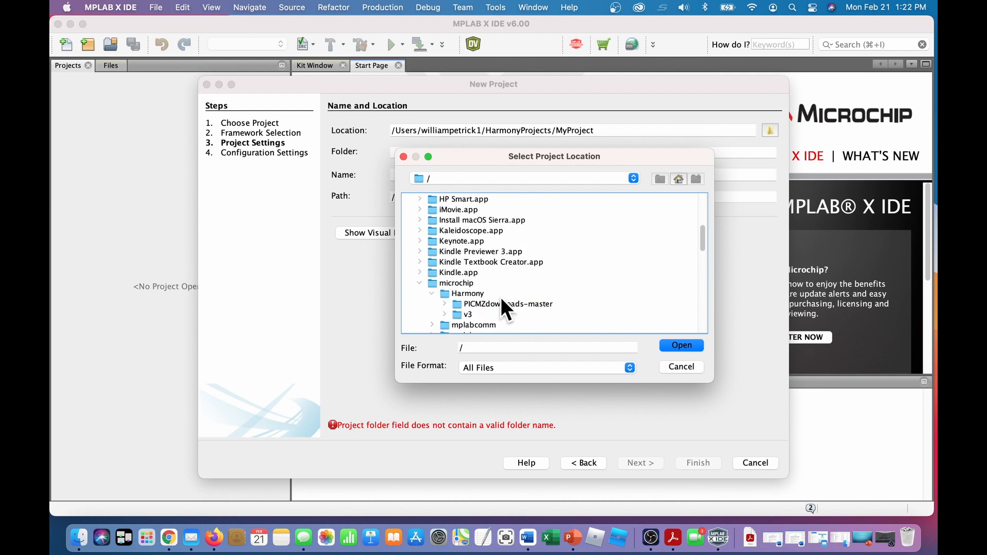
left_click(444, 282)
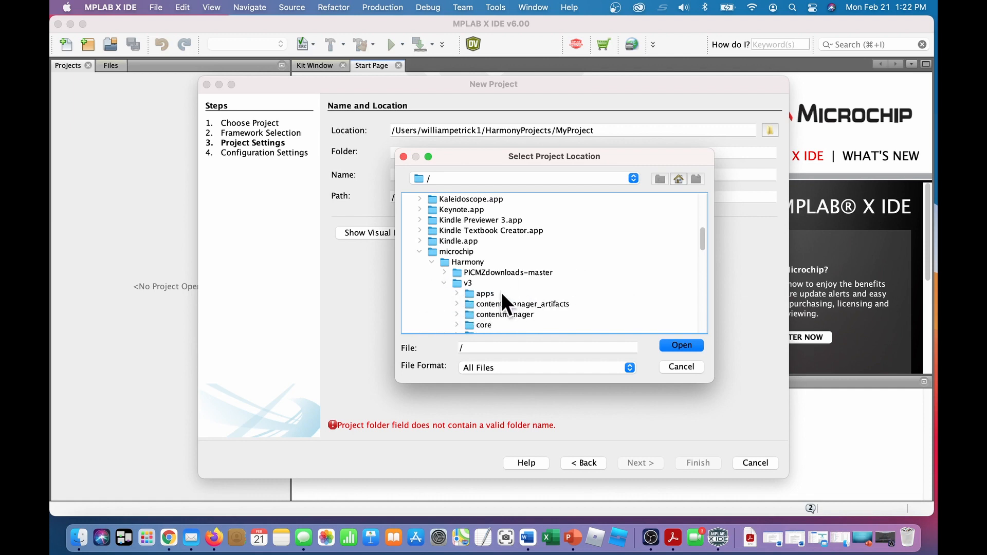
scroll(524, 279, "down", 2)
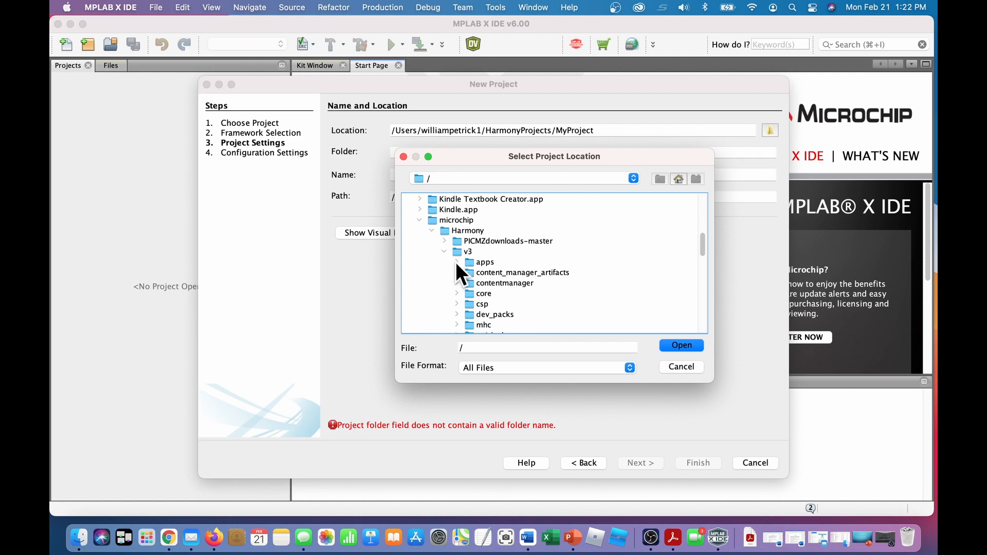
left_click(457, 263)
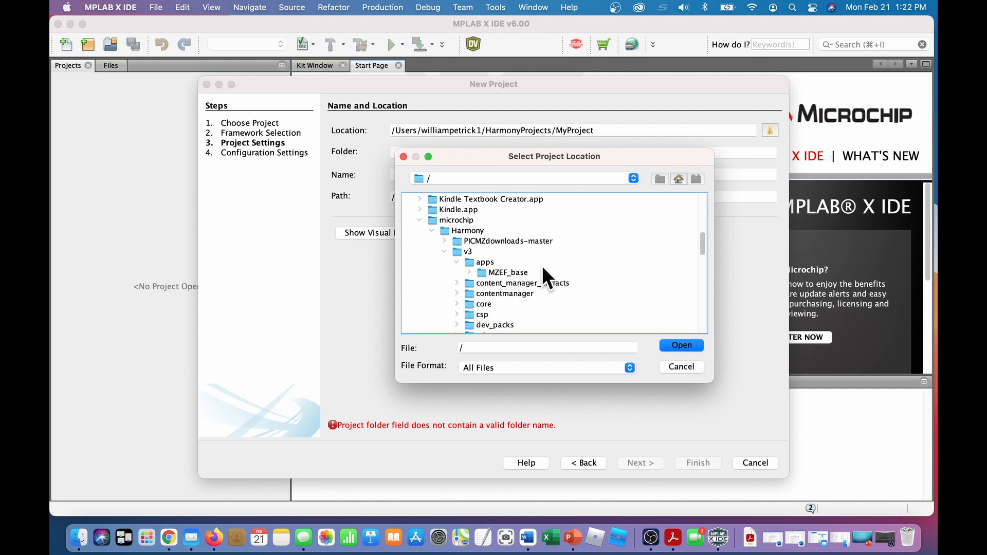
left_click(502, 273)
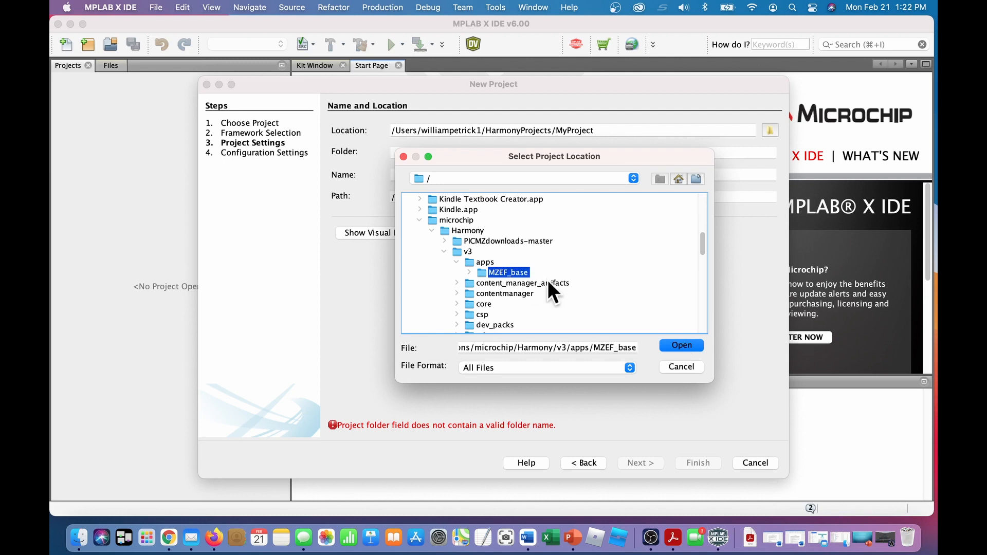
left_click(678, 345)
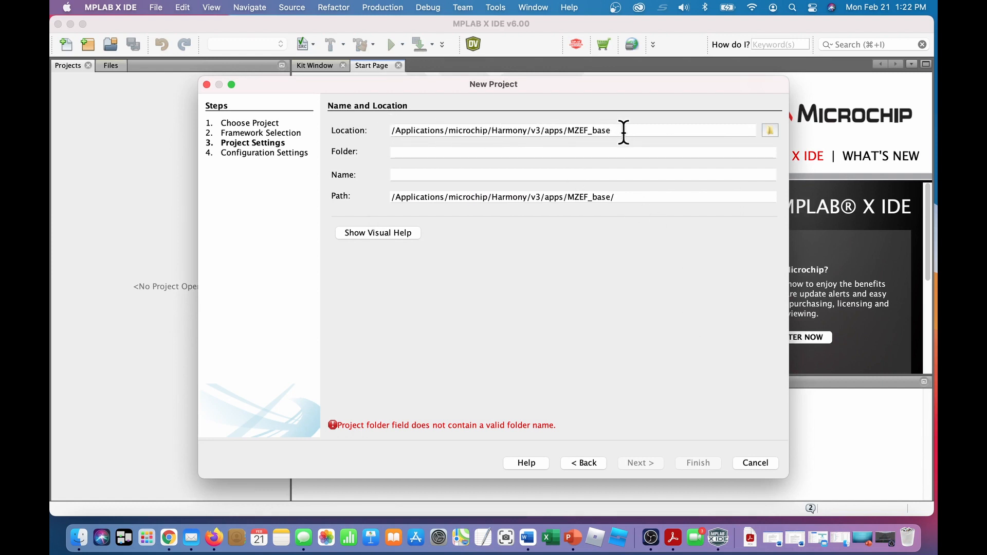
- Name the project folder MZEF_base and continue to the configuration settings
left_click(436, 152)
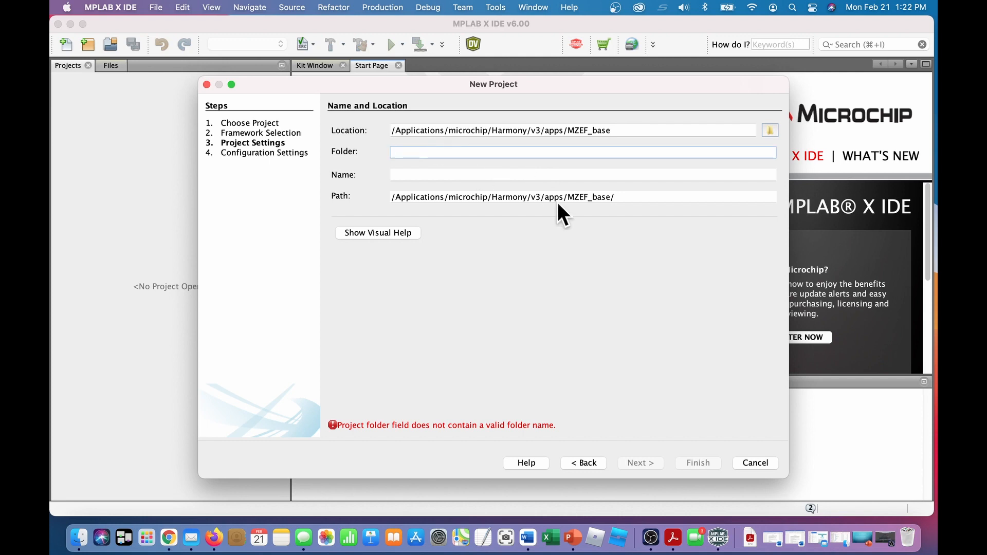
type("MZ")
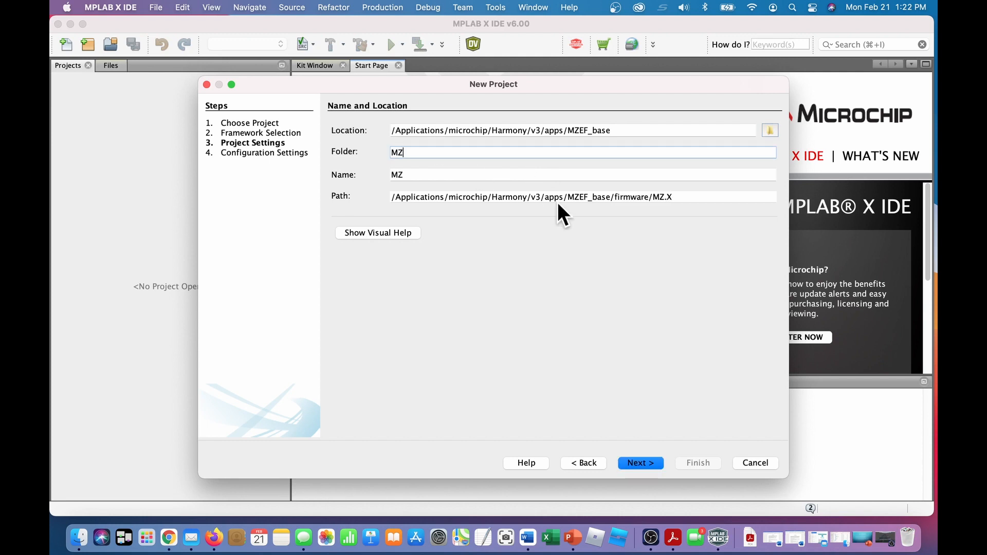
type("EF_base")
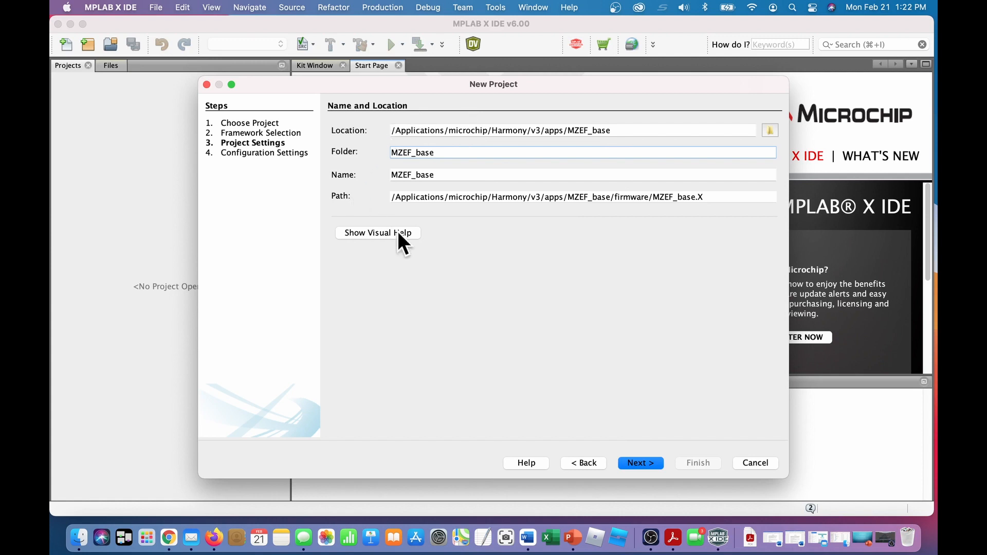
left_click(637, 464)
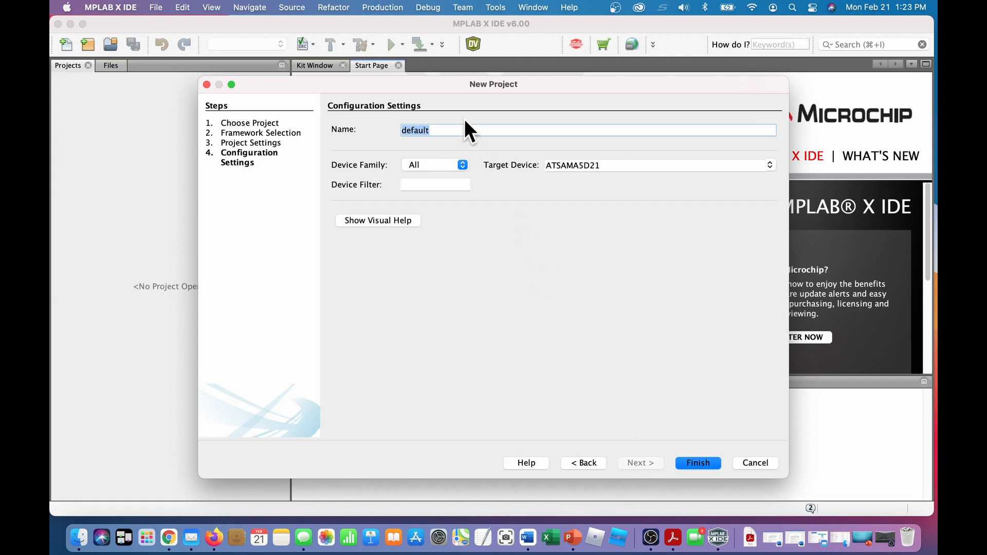
- Name the configuration PIC32MZ and set the device family to PIC32MZ
key("BackSpace")
type("PIC32MZ")
left_click(463, 164)
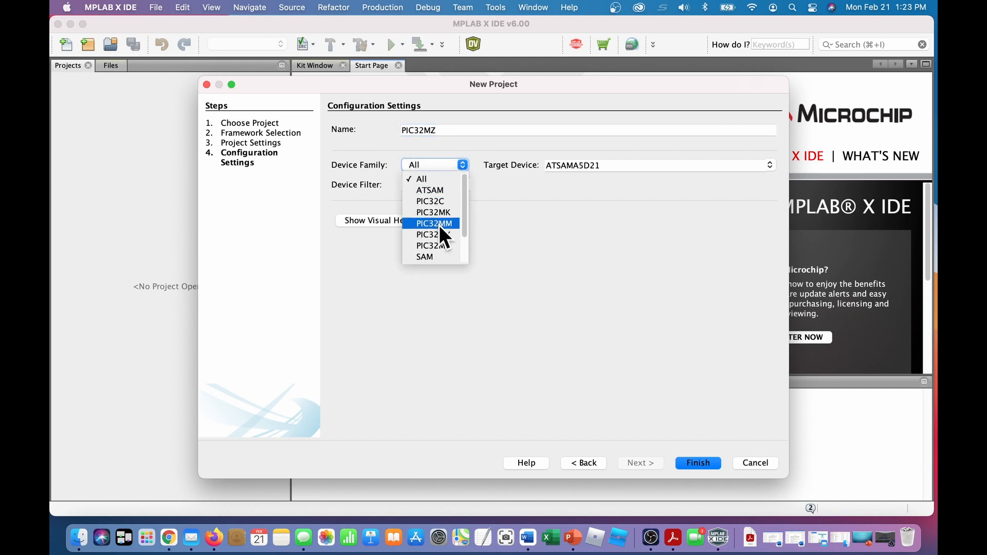
left_click(438, 246)
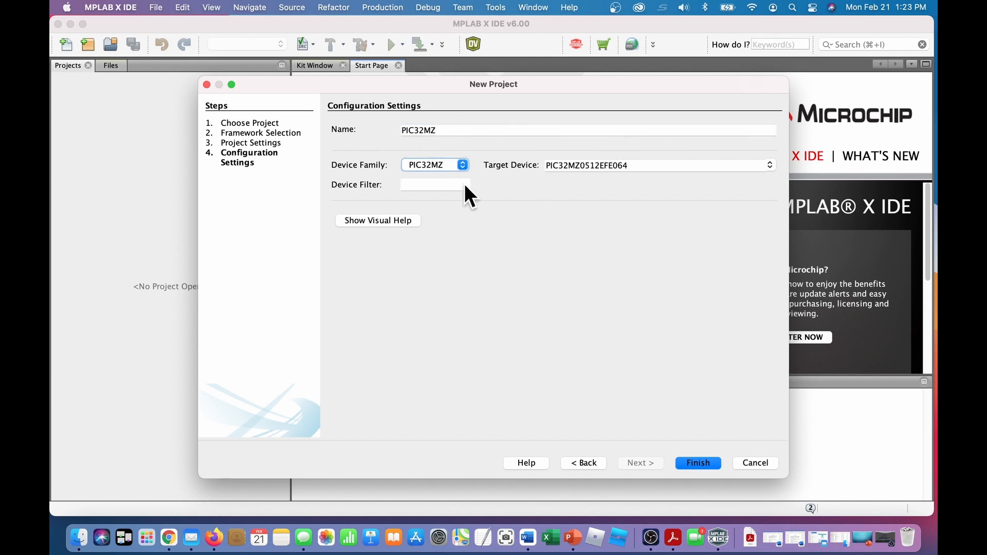
- Set the target device to PIC32MZ2048EFM144 and finish creating the project
left_click(770, 165)
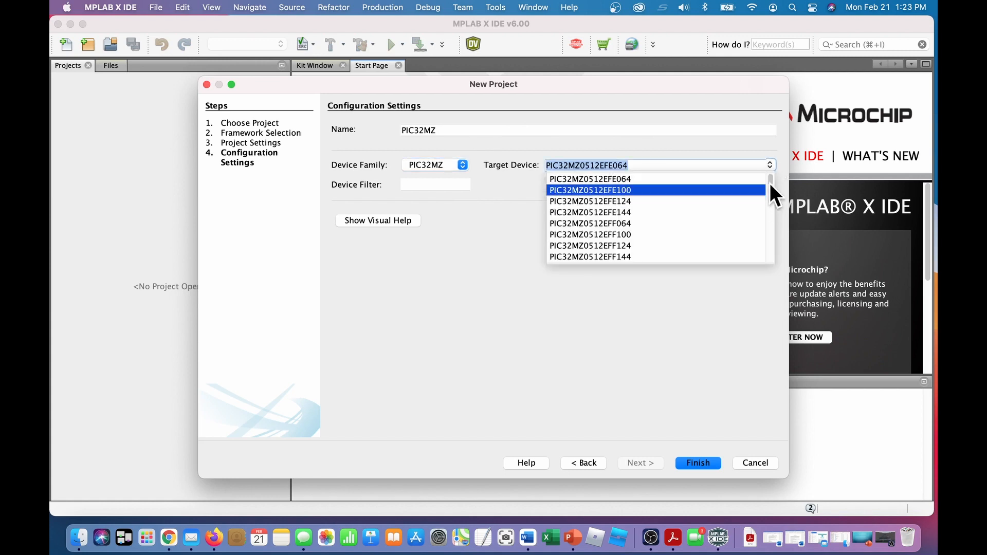
left_click_drag(770, 183, 769, 242)
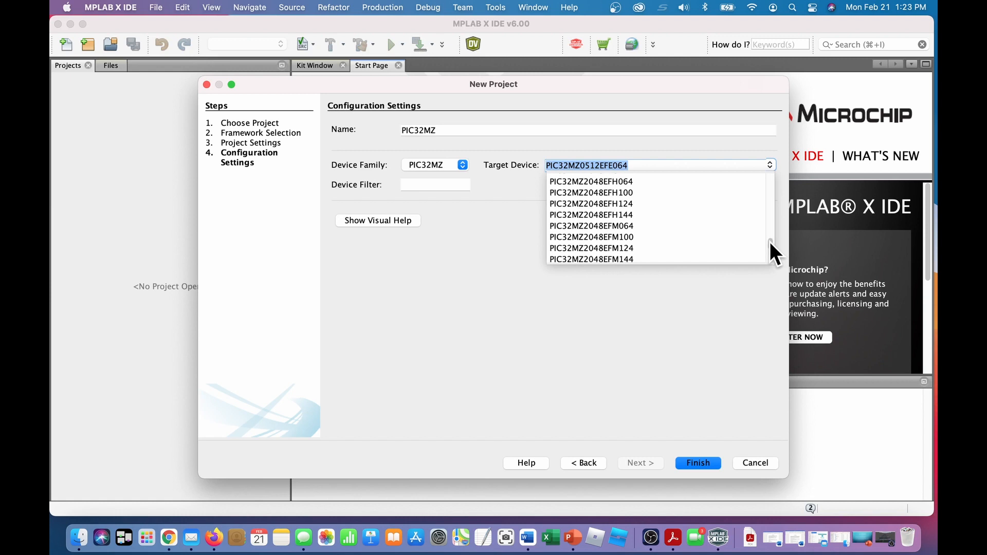
left_click(604, 258)
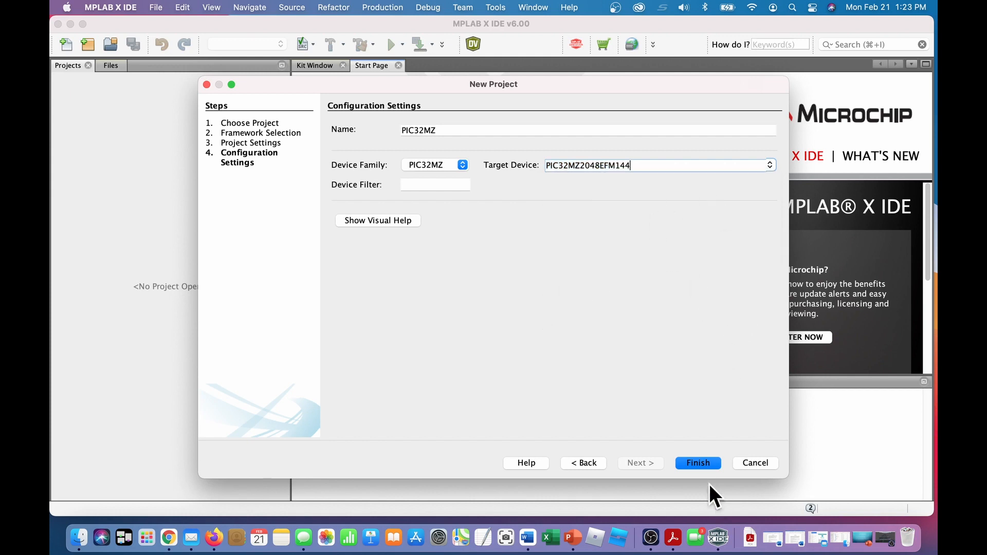
left_click(694, 461)
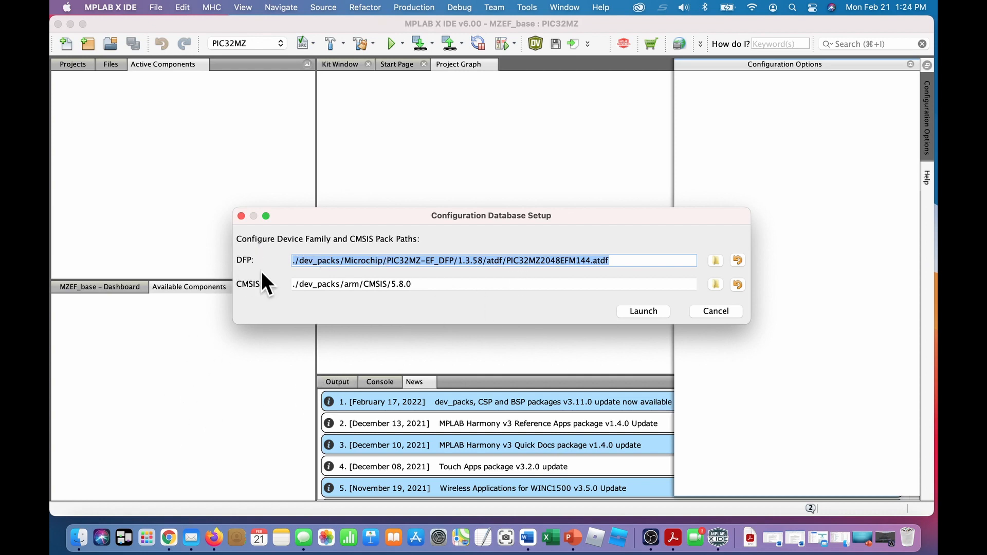
- Launch the configurator with the default DFP and CMSIS pack paths, and show the project tree and the MZEF_base dashboard
left_click(645, 310)
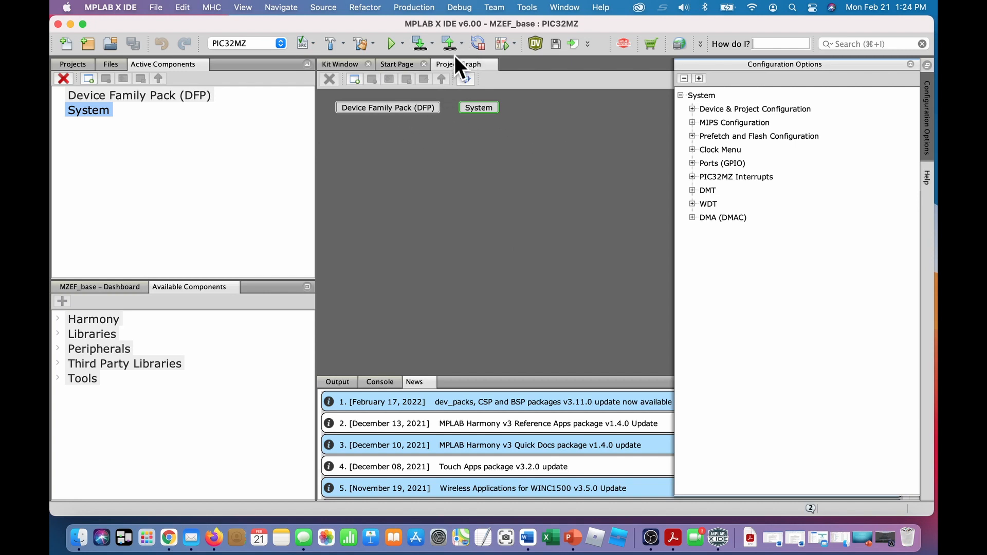
left_click(72, 66)
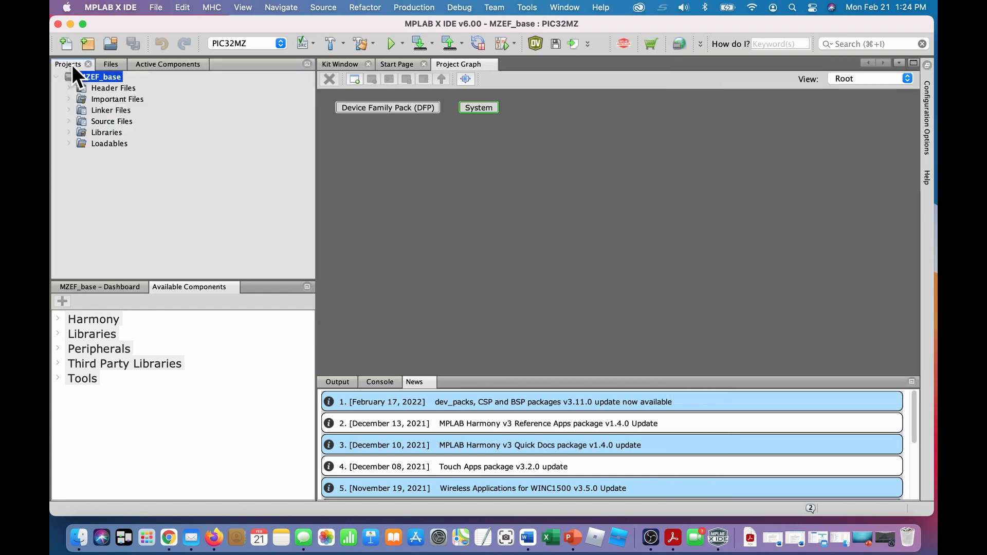
left_click(69, 286)
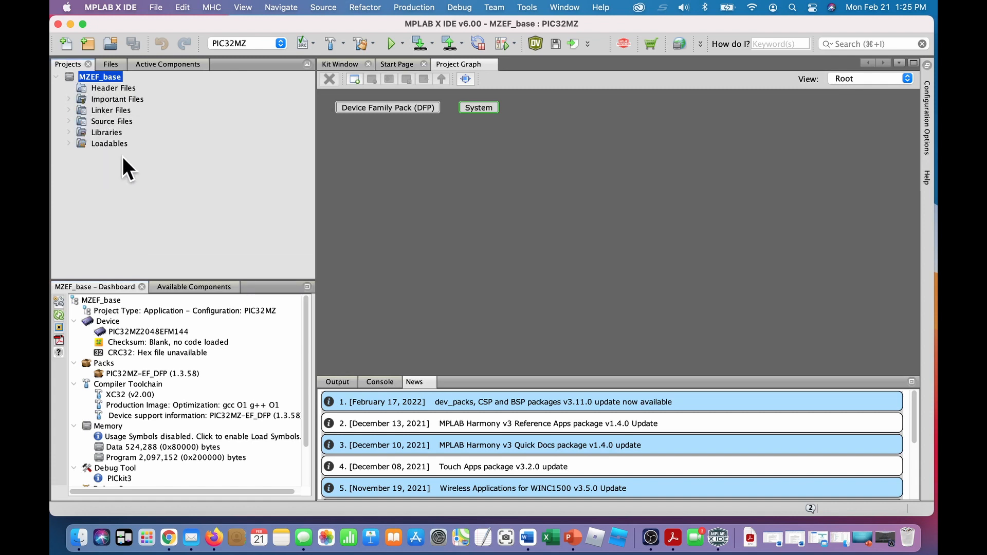
- Select the System component in the project graph and show its configuration options
left_click(375, 106)
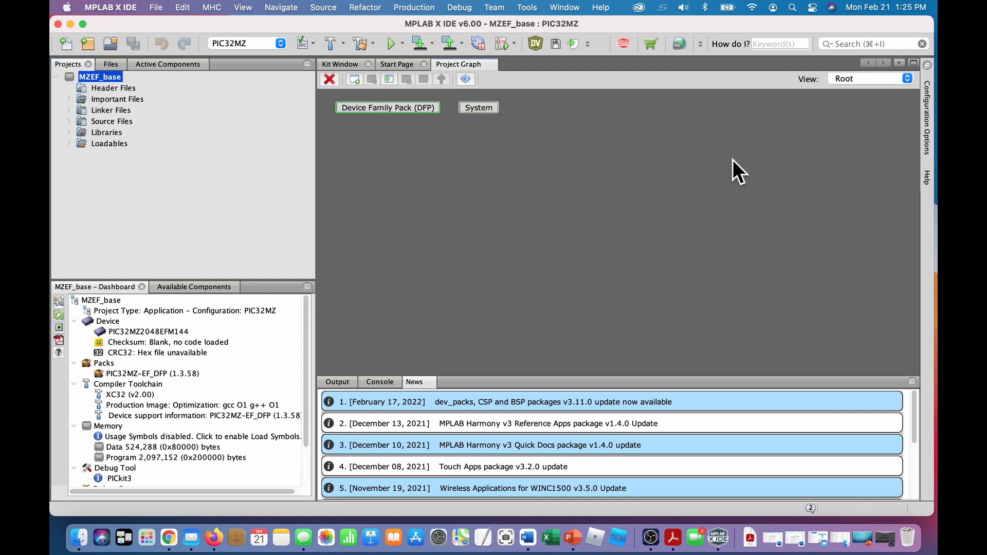
left_click(927, 124)
left_click(480, 107)
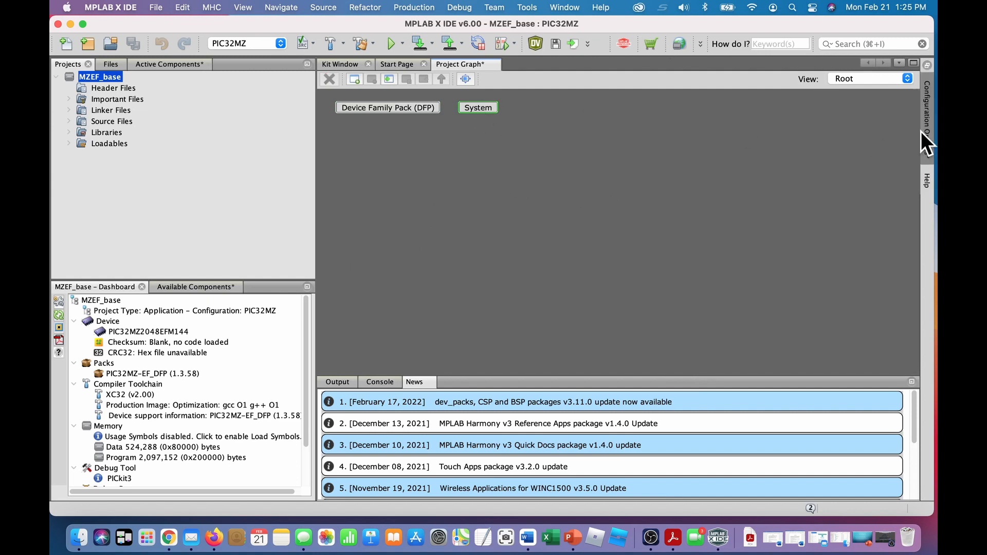
mouse_move(927, 129)
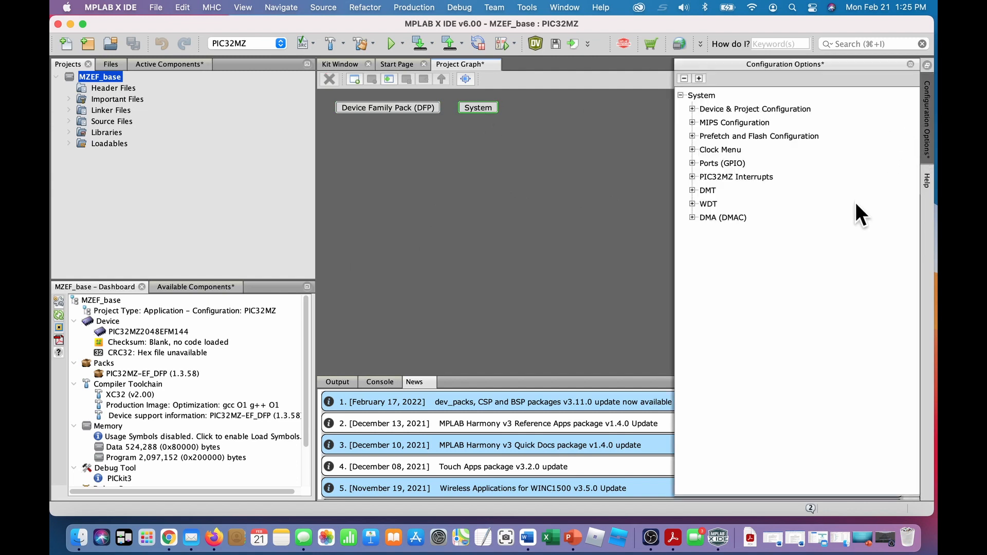
- Float the Configuration Options as a separate window over the project graph and enlarge it
right_click(838, 64)
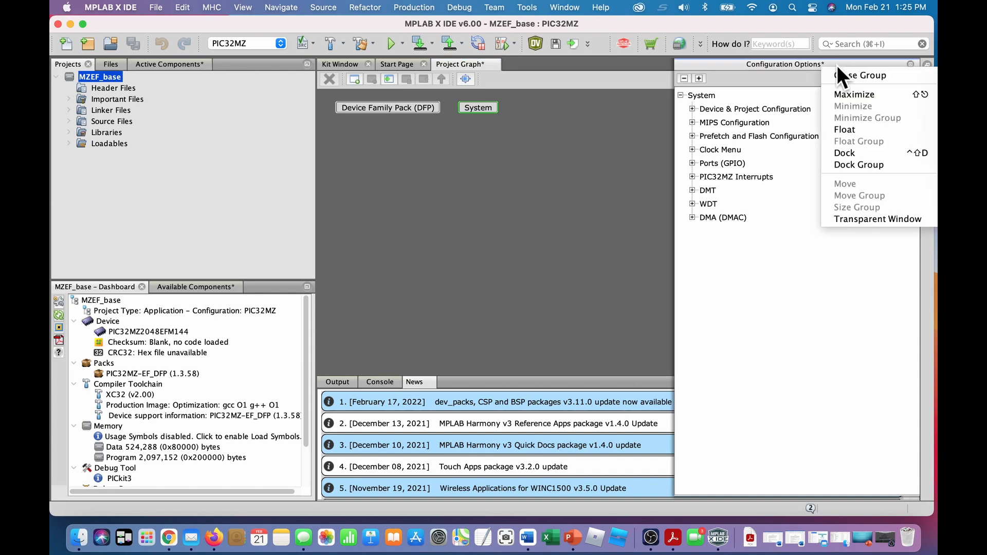
left_click(841, 129)
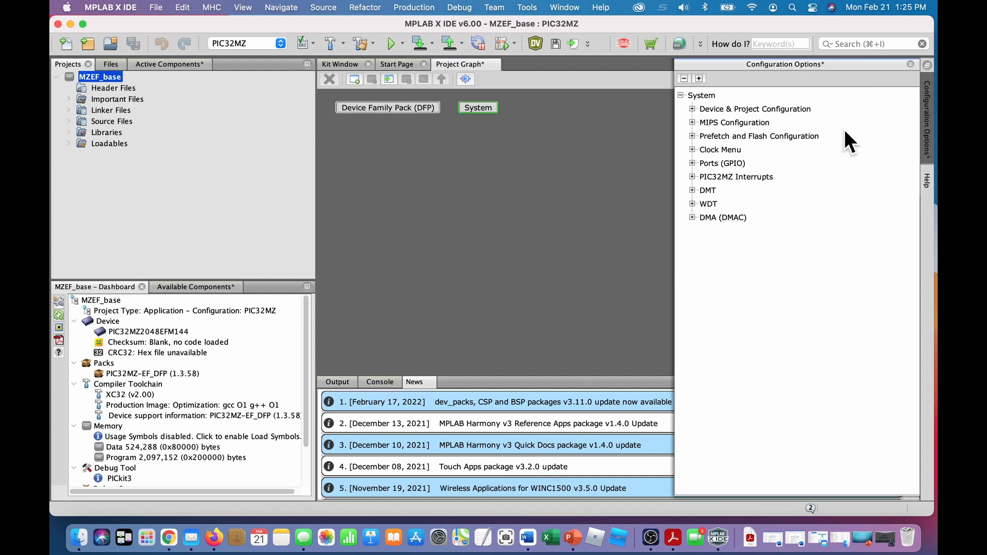
left_click_drag(764, 81, 521, 44)
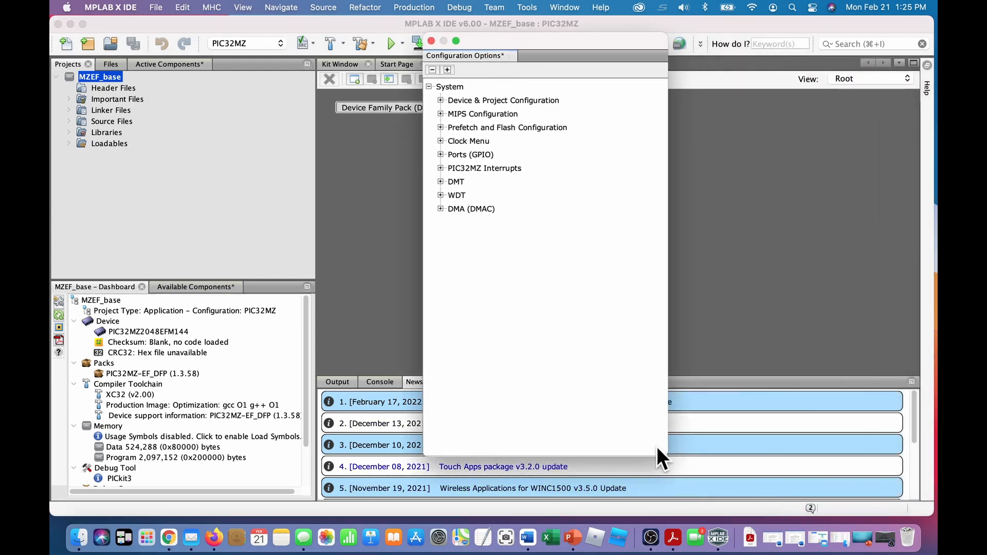
left_click_drag(666, 455, 878, 510)
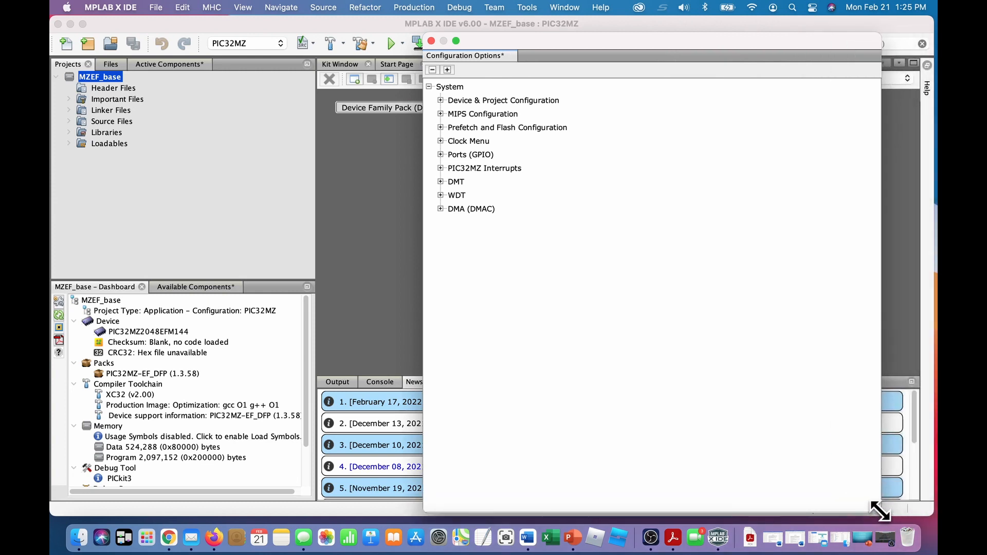
- In DEVCFG3 of the PIC32MZ2048EFM144 device configuration, set the Ethernet MII Enable Configuration bit (FMIIEN) to OFF
left_click(441, 99)
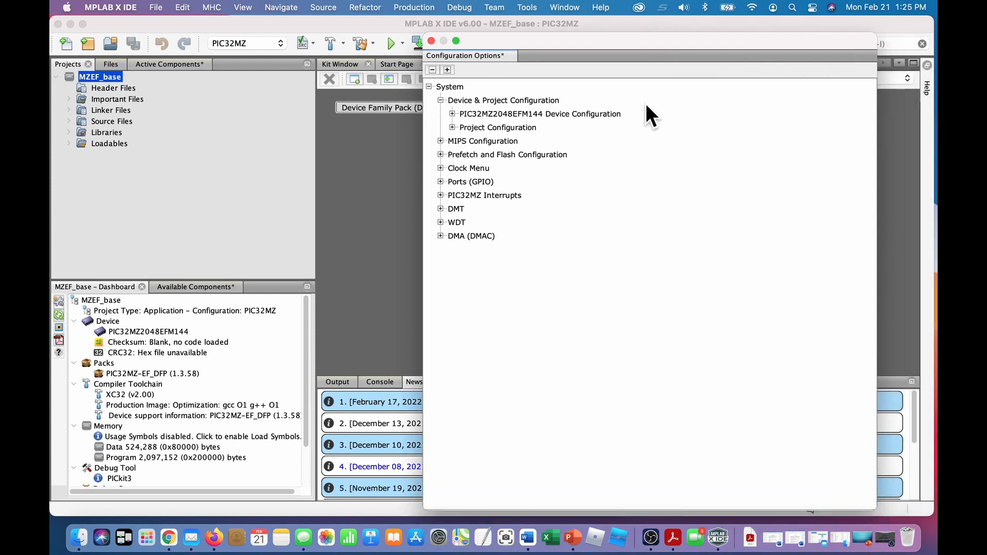
left_click(452, 114)
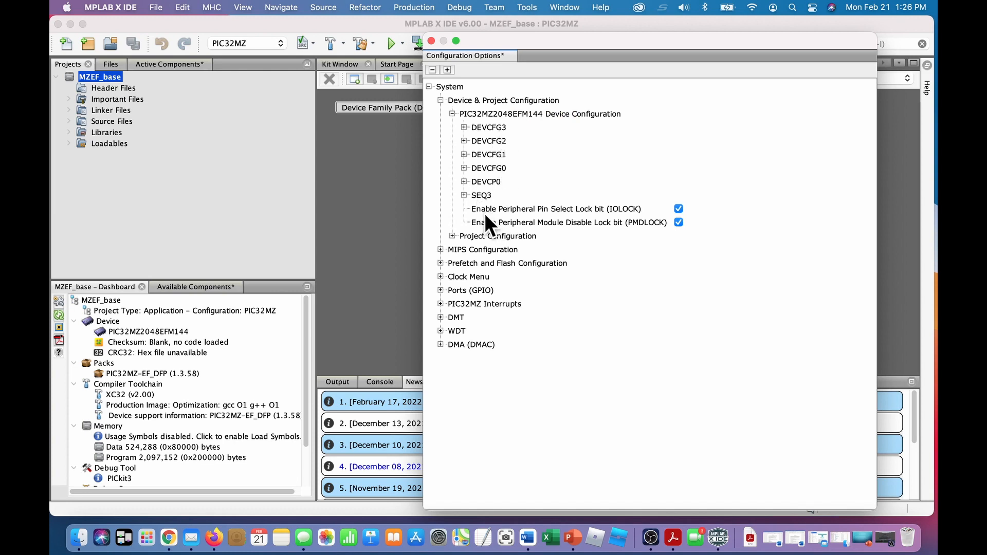
left_click(464, 127)
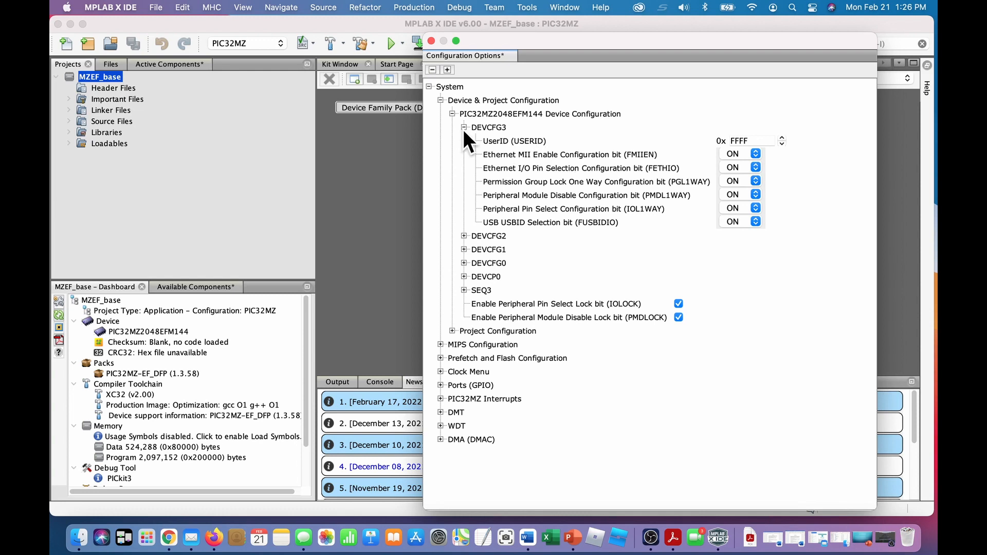
left_click(756, 152)
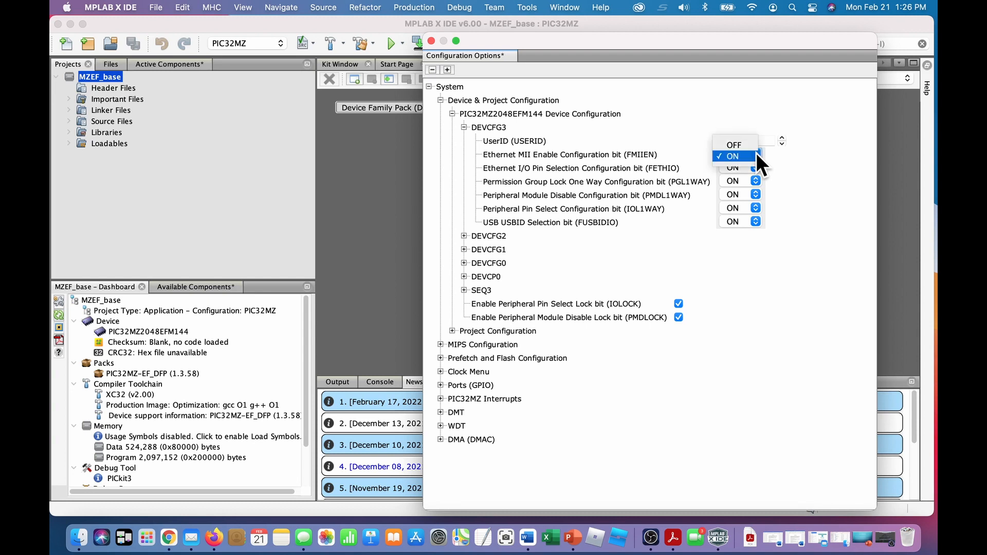
left_click(748, 146)
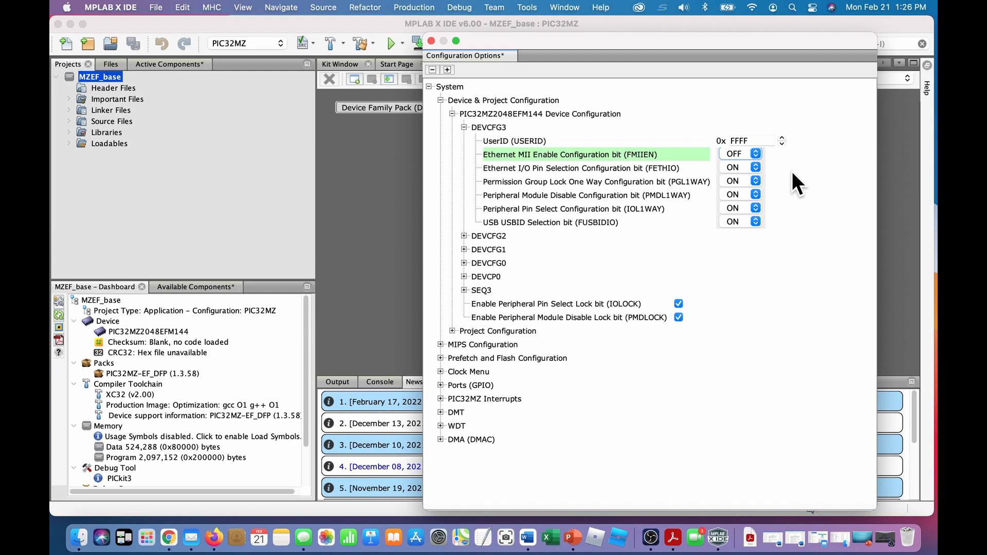
- In DEVCFG2, set the System PLL input clock frequency range (FPLLRNG) to RANGE_8_16_MHZ and the USB PLL input frequency (UPLLFSEL) to FREQ_12MHZ
left_click(465, 236)
scroll(597, 291, "down", 1)
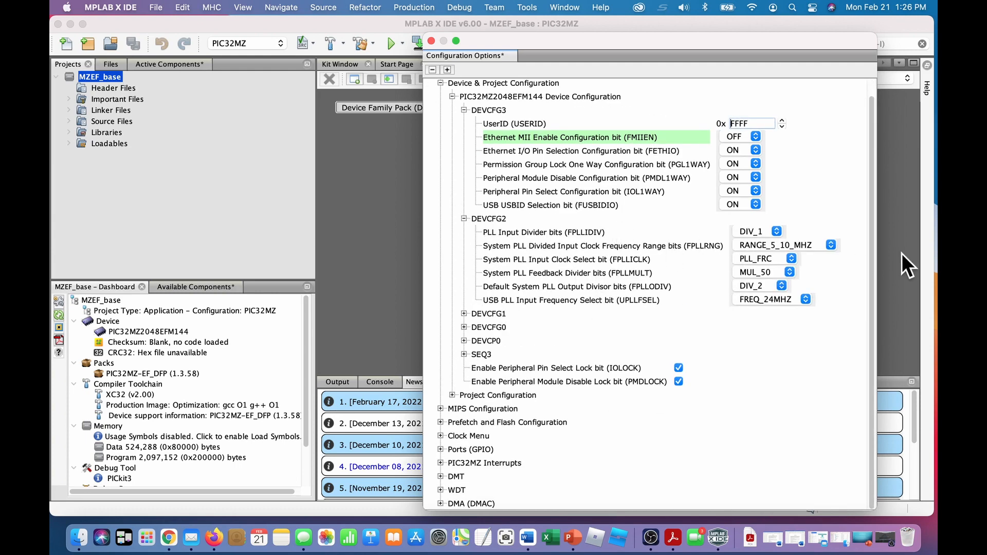
left_click(830, 244)
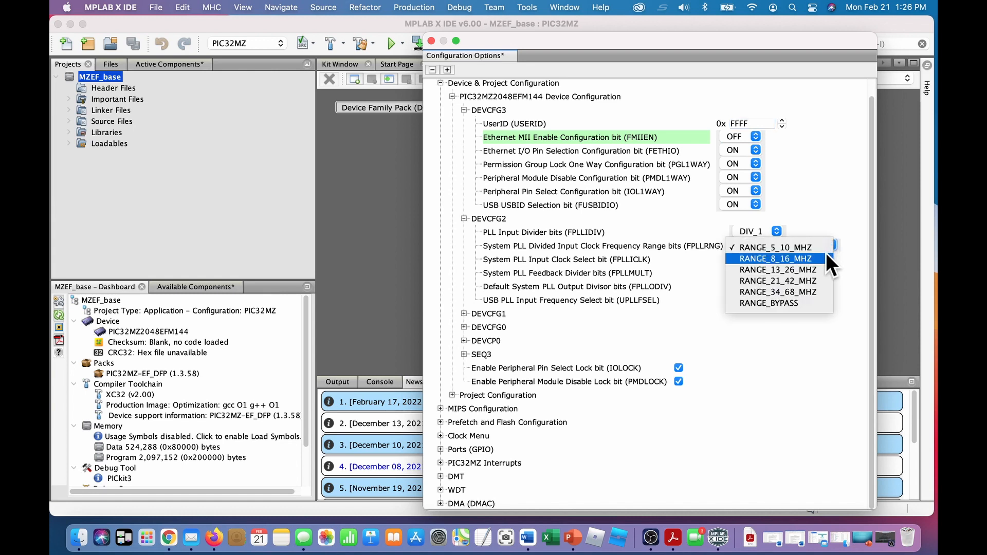
left_click(828, 264)
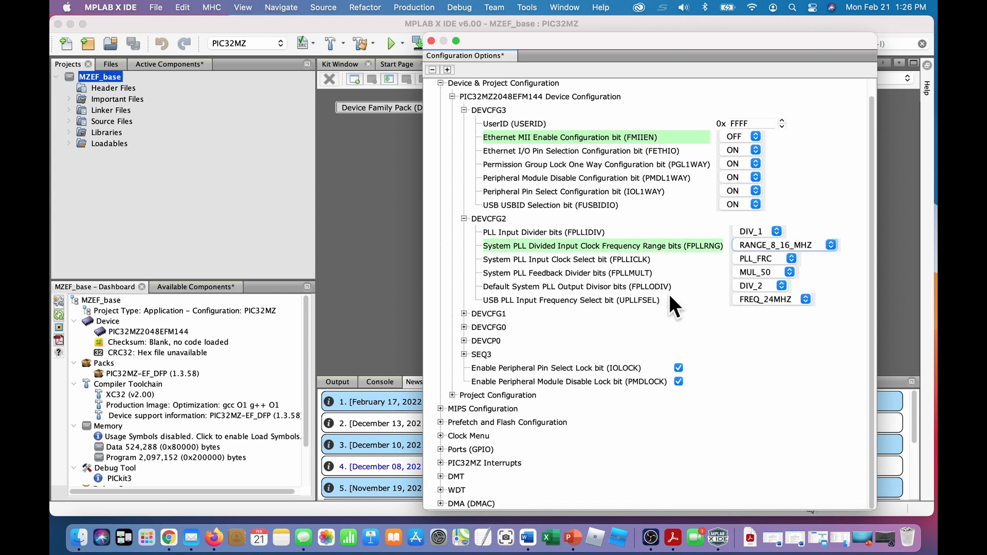
left_click(806, 298)
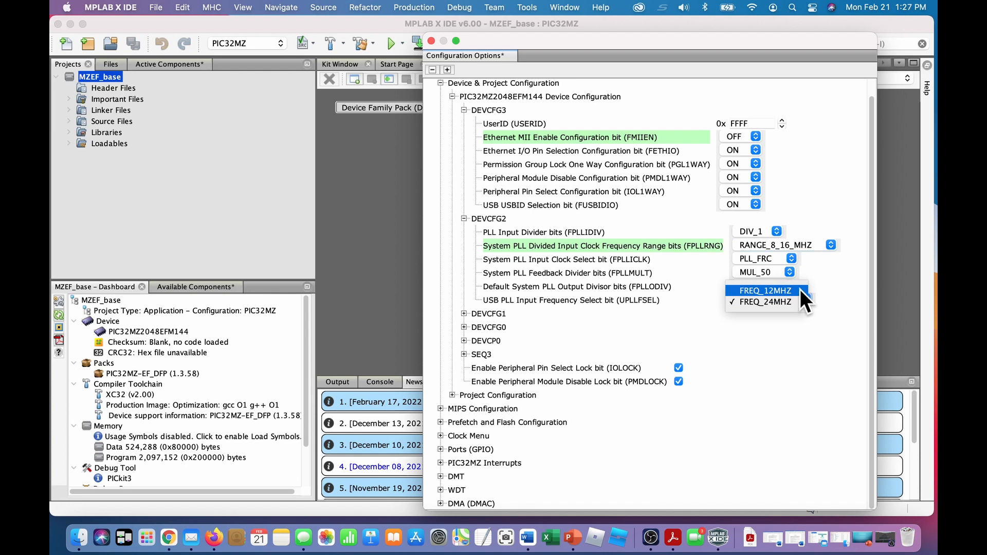
left_click(801, 291)
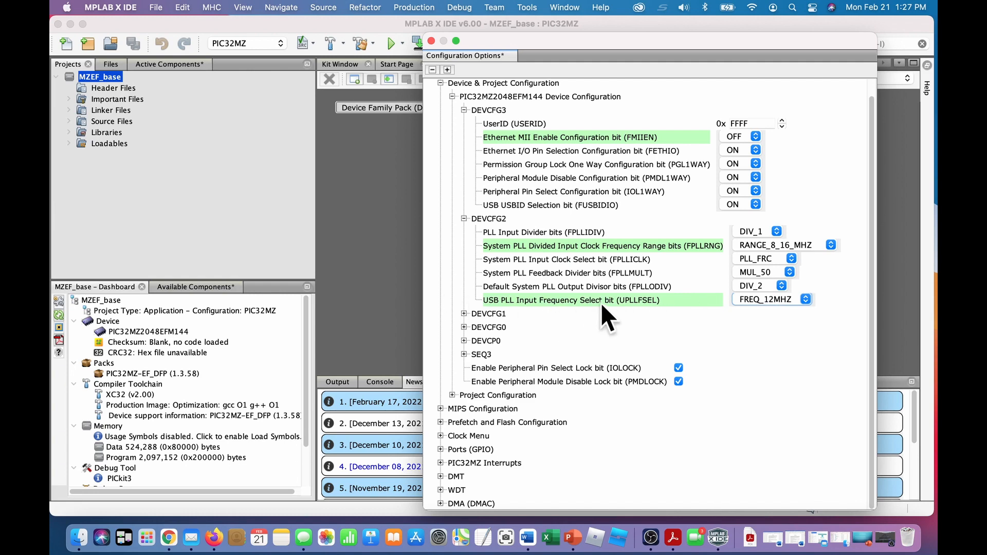
- In DEVCFG1, set the Primary Oscillator Configuration bits (POSCMOD) to EC
left_click(463, 312)
scroll(670, 348, "down", 3)
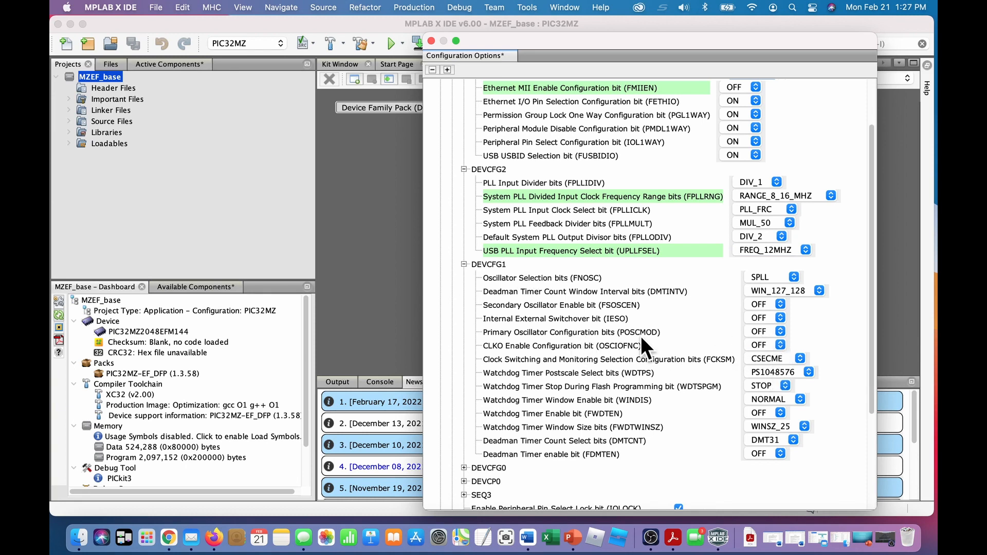
left_click(781, 331)
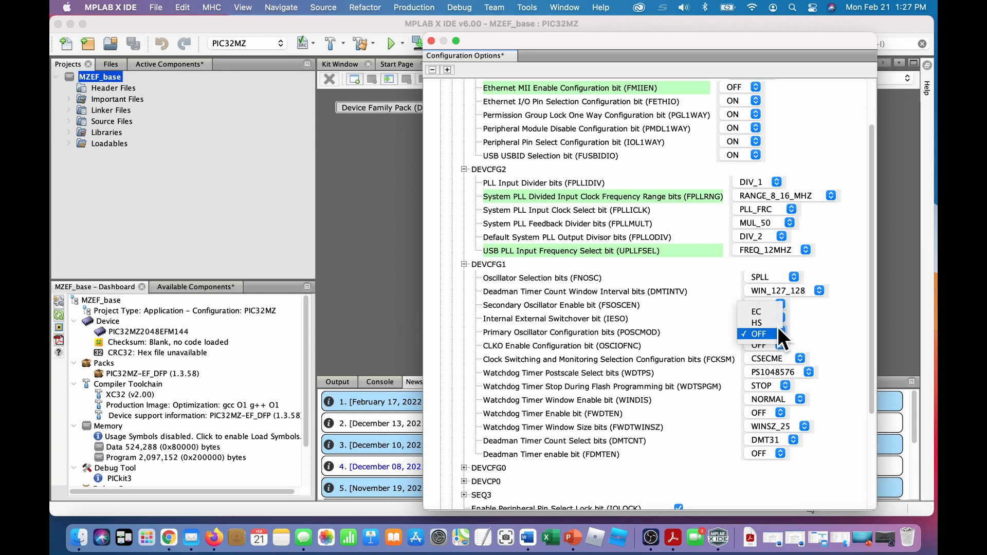
left_click(775, 311)
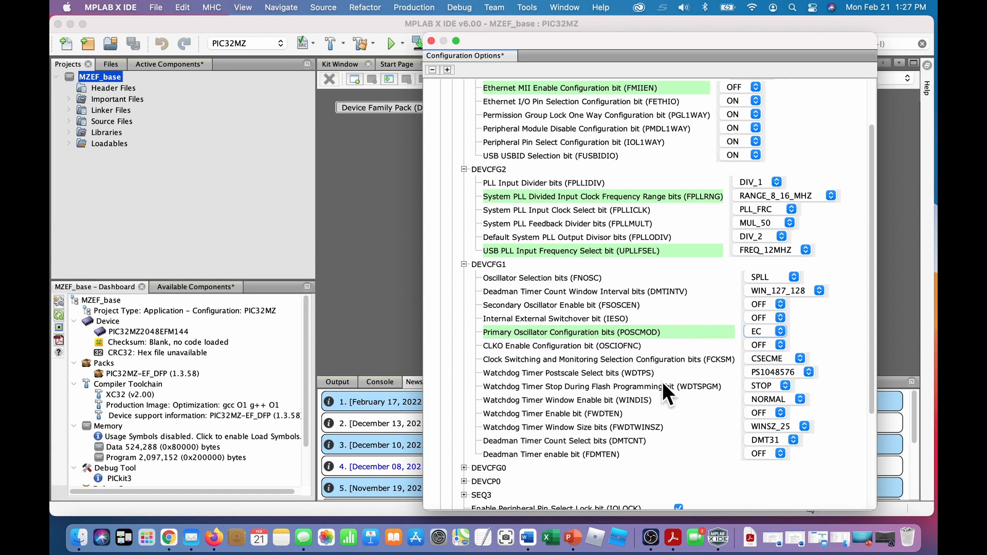
- In DEVCFG0, set both the secondary (SOSCGAIN) and primary (POSCGAIN) oscillator gain control bits to GAIN_LEVEL_2
scroll(663, 381, "down", 2)
scroll(663, 379, "down", 5)
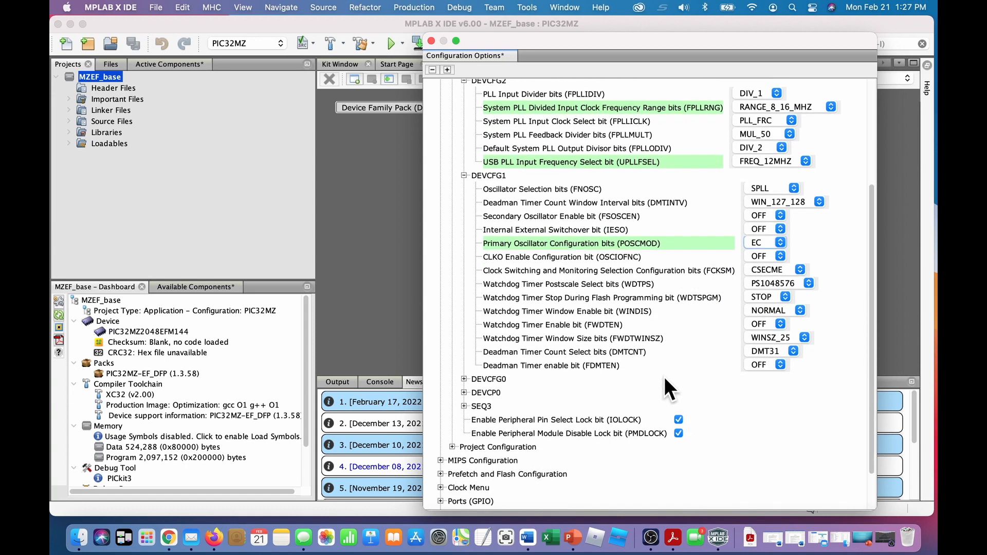
left_click(463, 379)
scroll(706, 369, "down", 4)
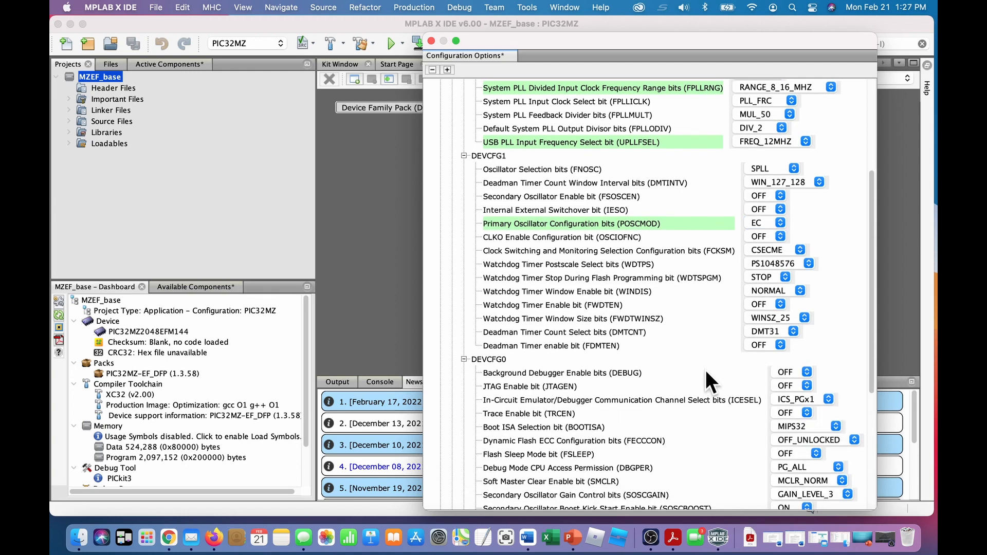
scroll(705, 372, "down", 8)
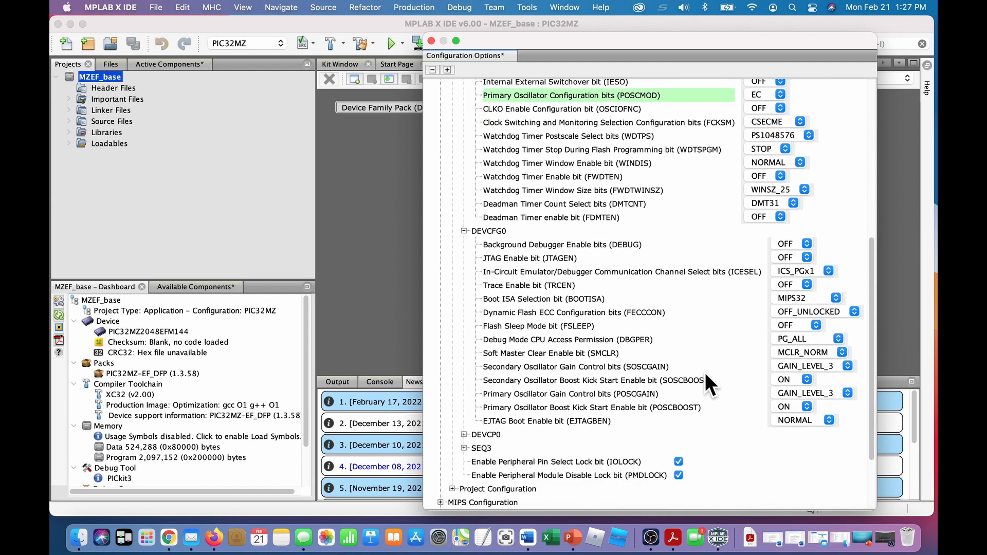
left_click(847, 365)
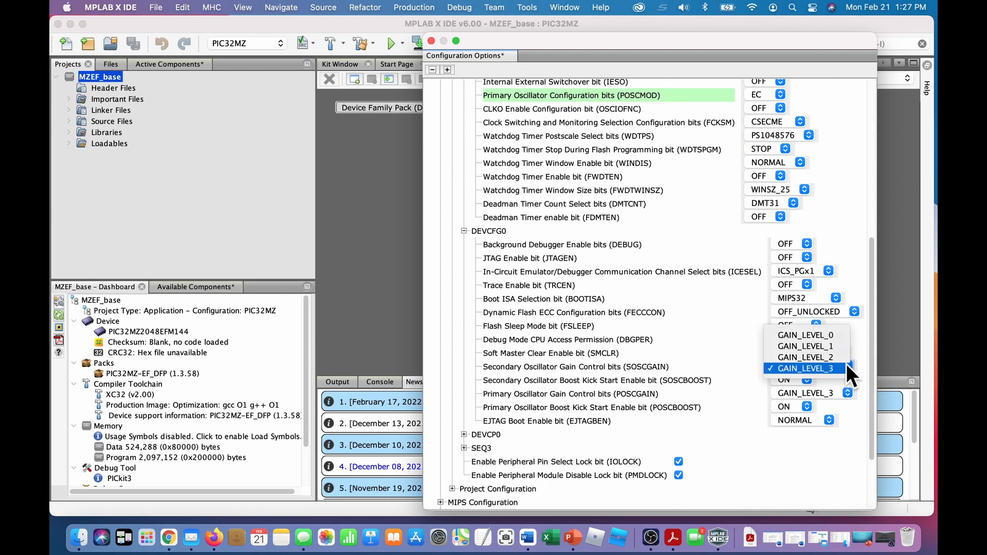
left_click(838, 357)
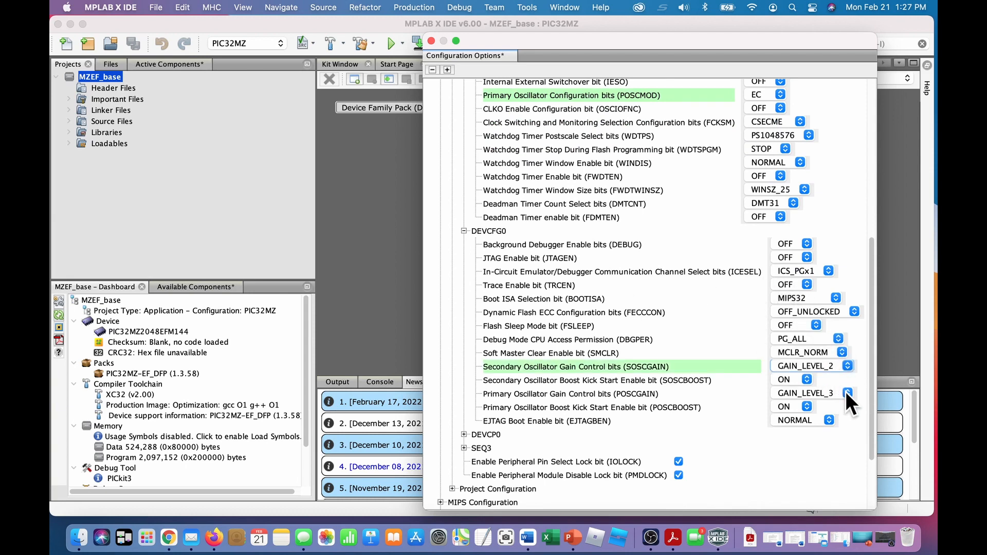
left_click(847, 393)
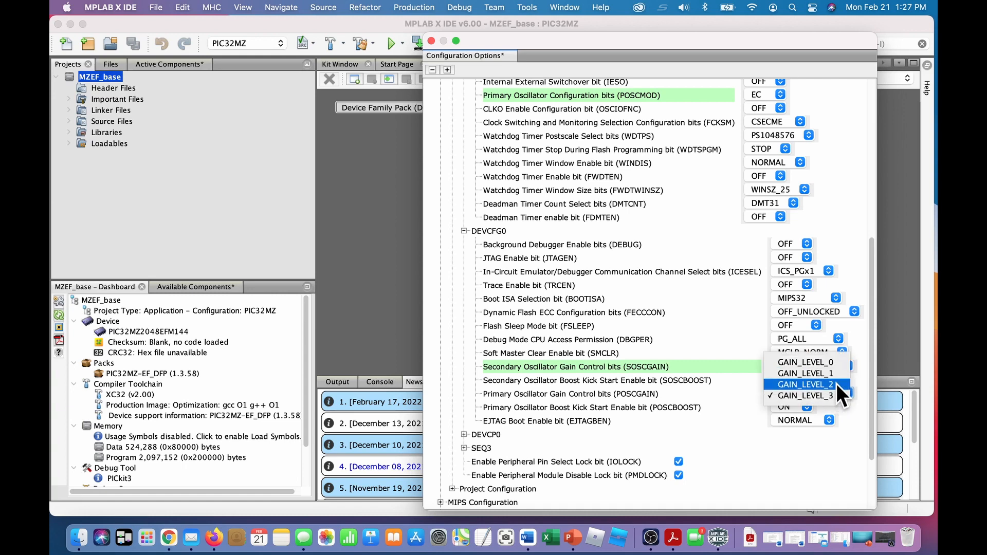
left_click(836, 384)
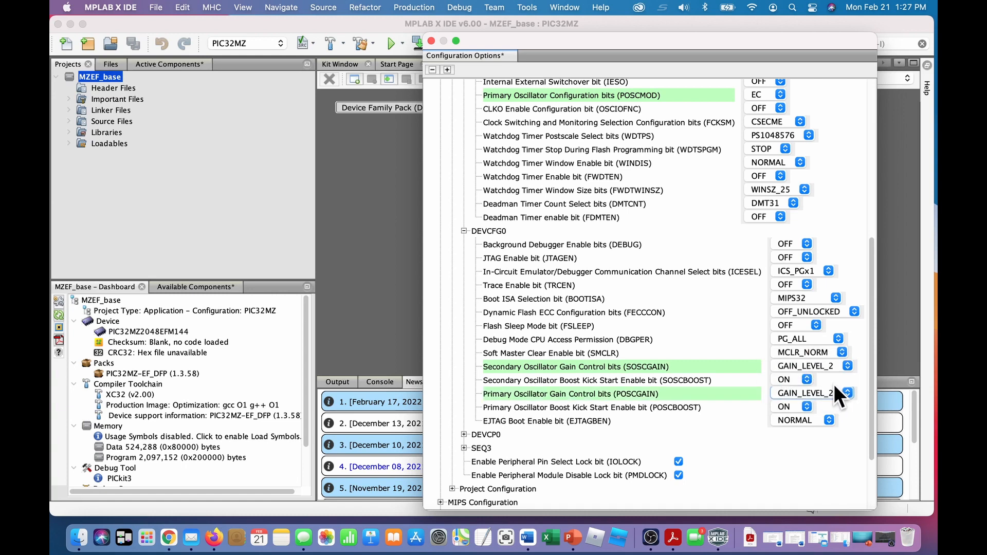
- In DEVCFG0, set the Primary Oscillator Boost Kick Start Enable bit (POSCBOOST) to OFF
left_click(804, 405)
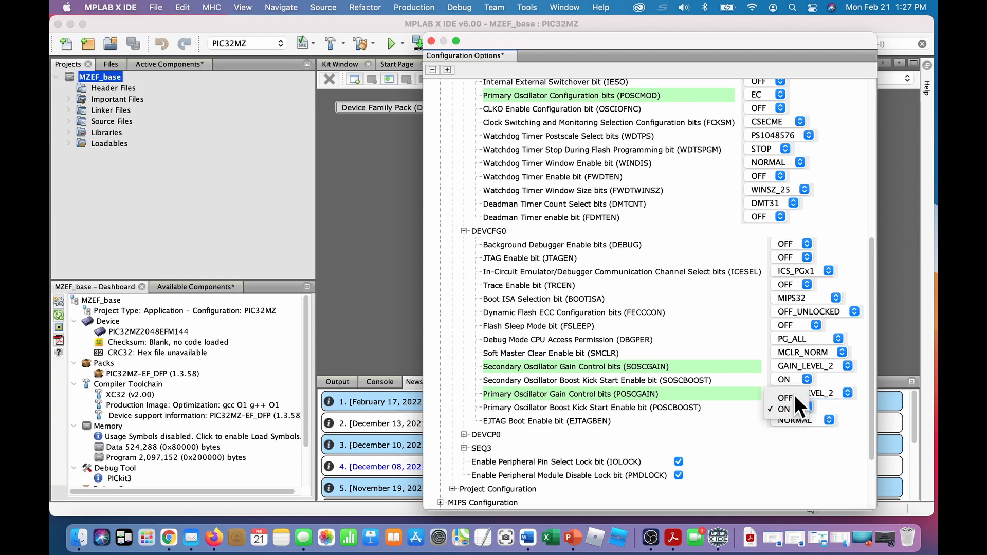
left_click(793, 397)
scroll(682, 311, "down", 2)
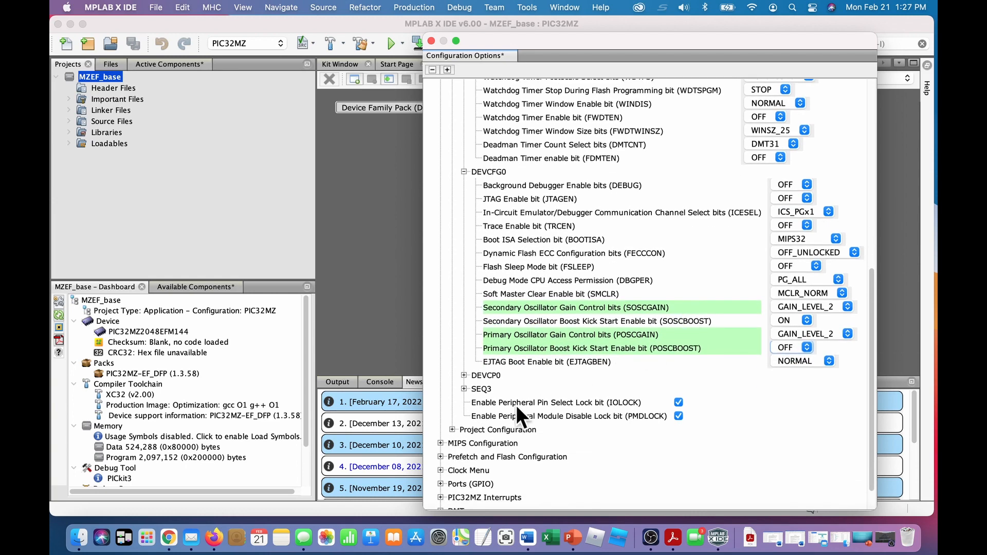
- Examine the DEVCP0 code-protect bit and the main and system source file generation options under Project Configuration
left_click(463, 374)
scroll(623, 359, "down", 1)
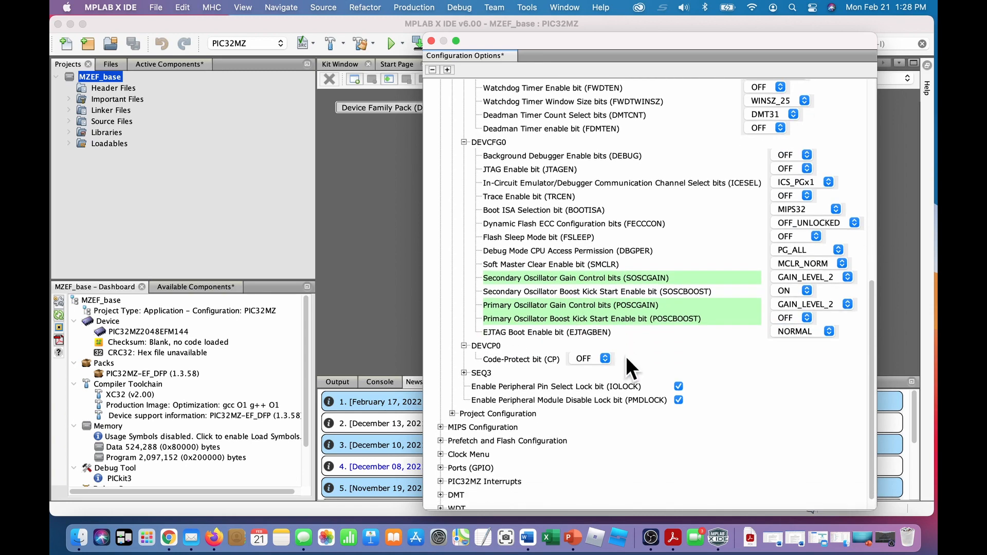
scroll(626, 357, "down", 1)
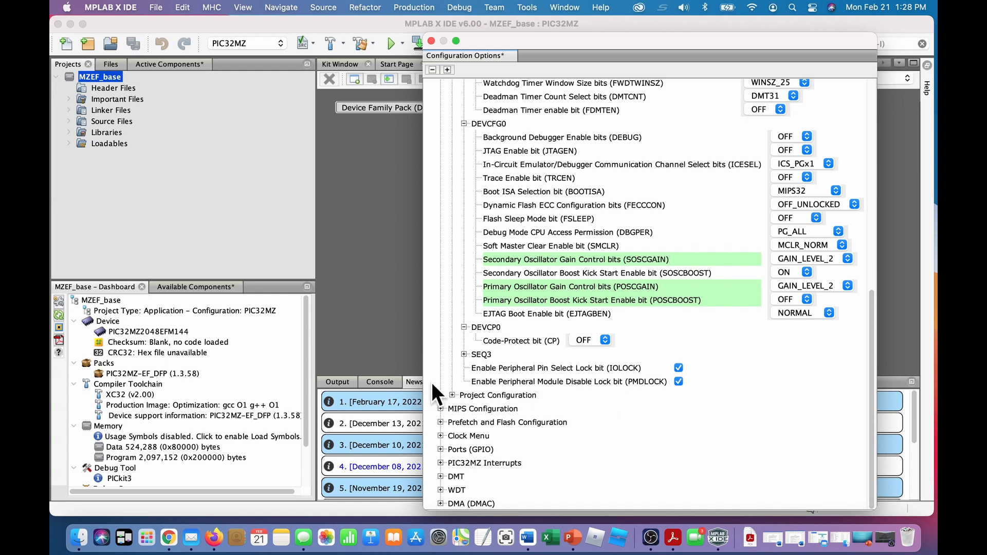
left_click(452, 395)
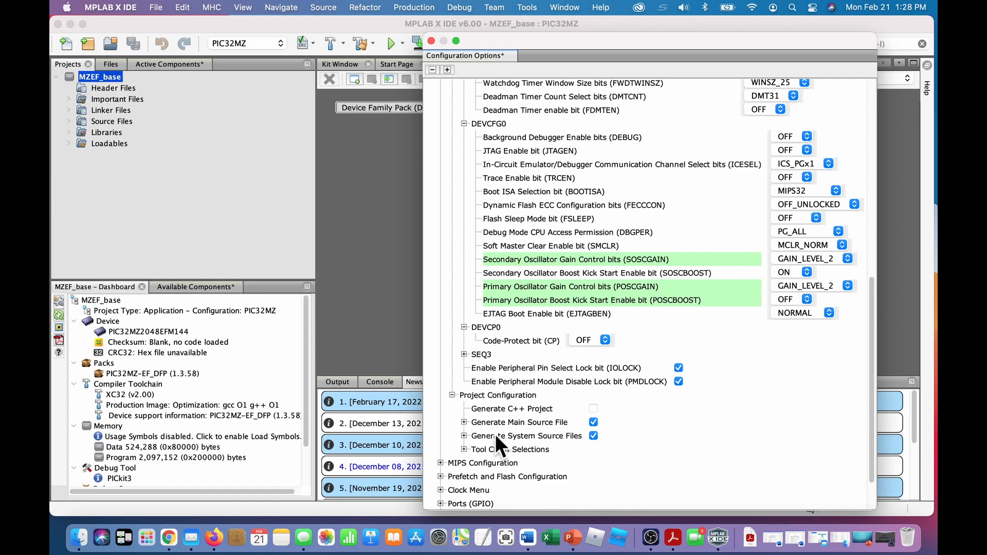
scroll(750, 402, "down", 3)
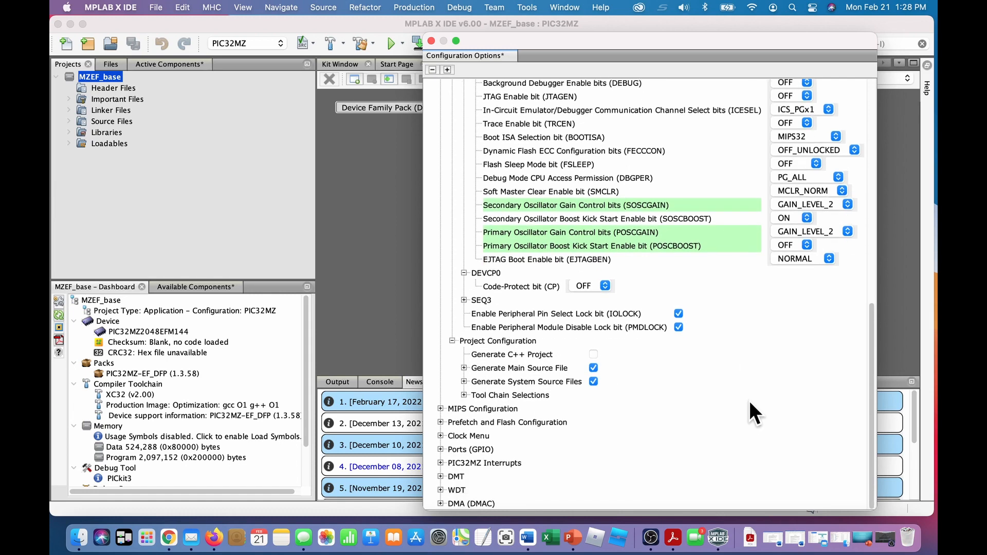
left_click(464, 368)
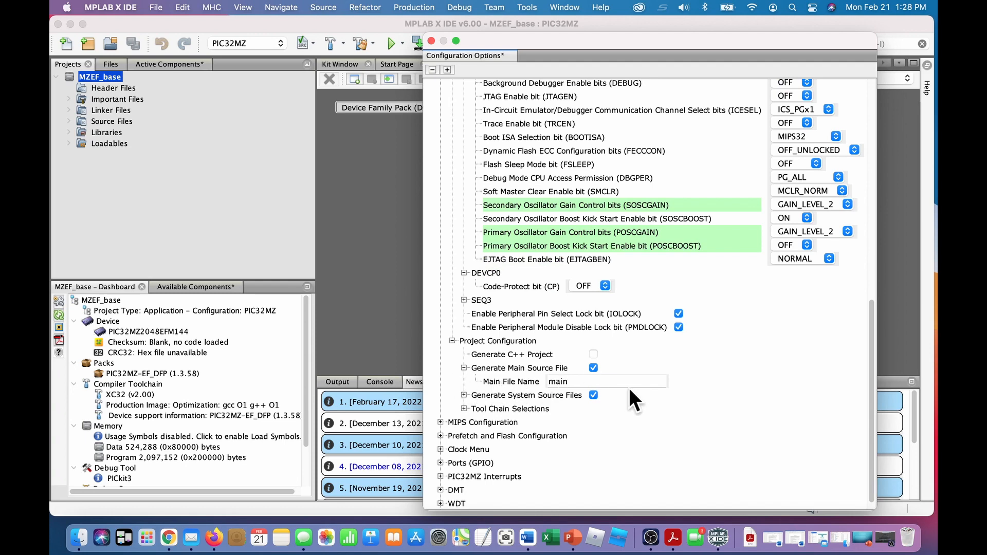
left_click(463, 393)
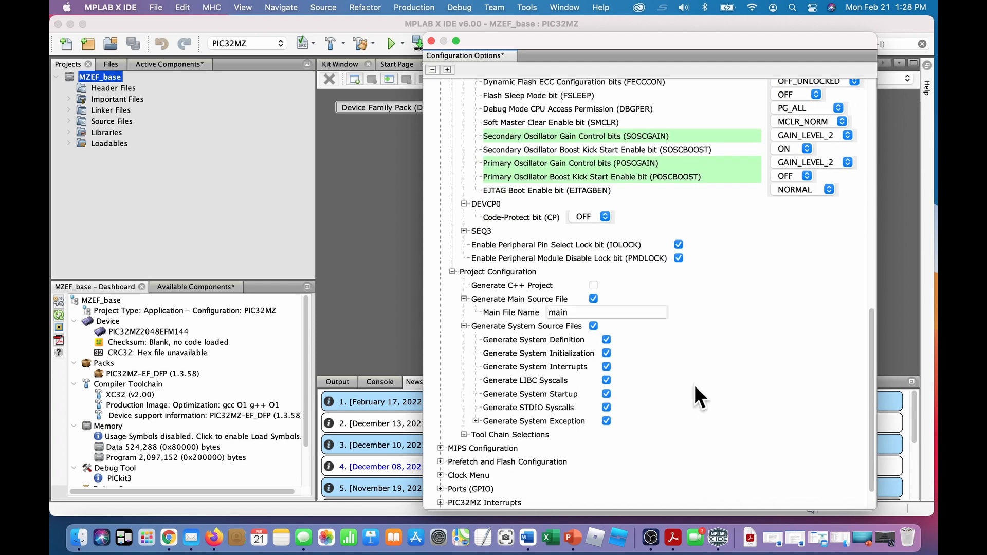
scroll(704, 409, "down", 3)
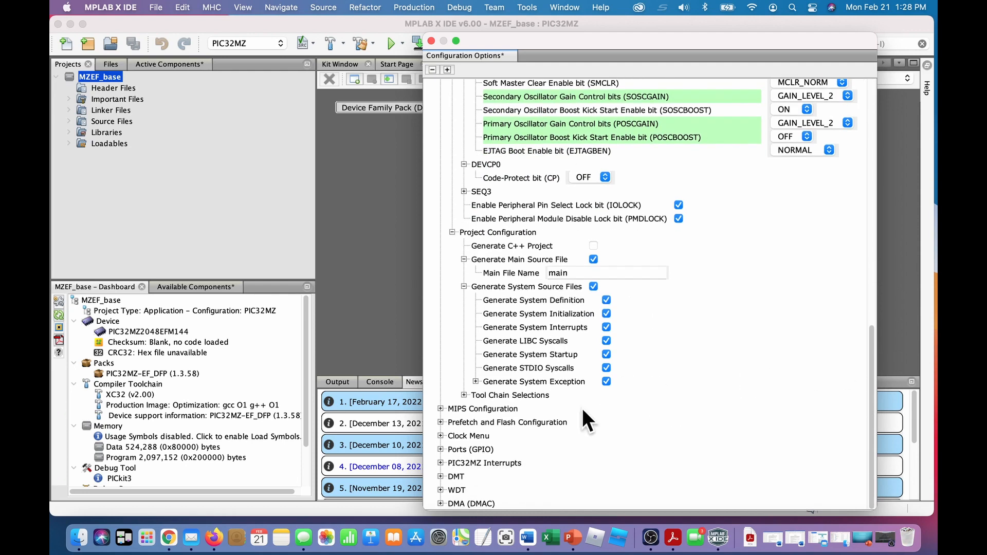
- In the general linker settings of the XC32 global tool chain options, set the heap size to 64960 bytes
left_click(463, 394)
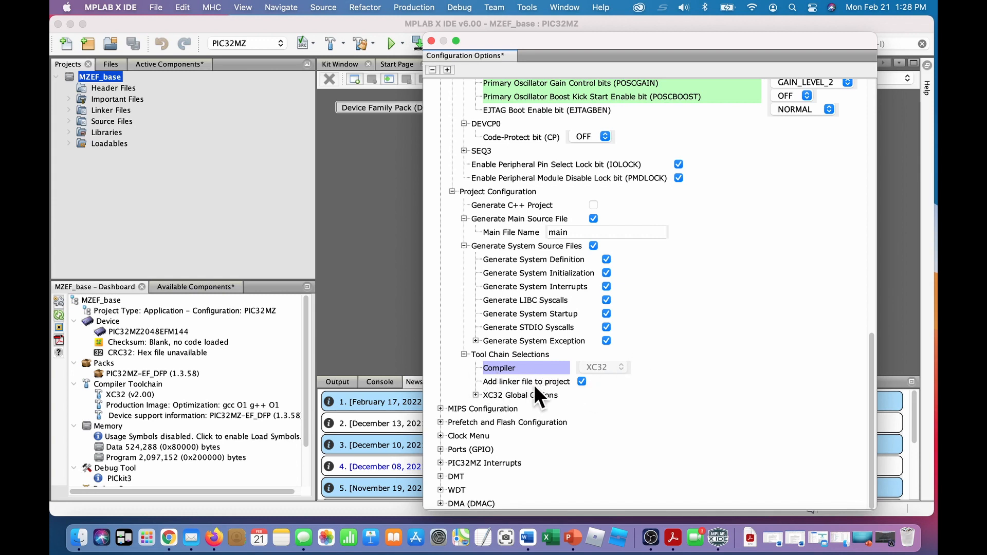
left_click(475, 395)
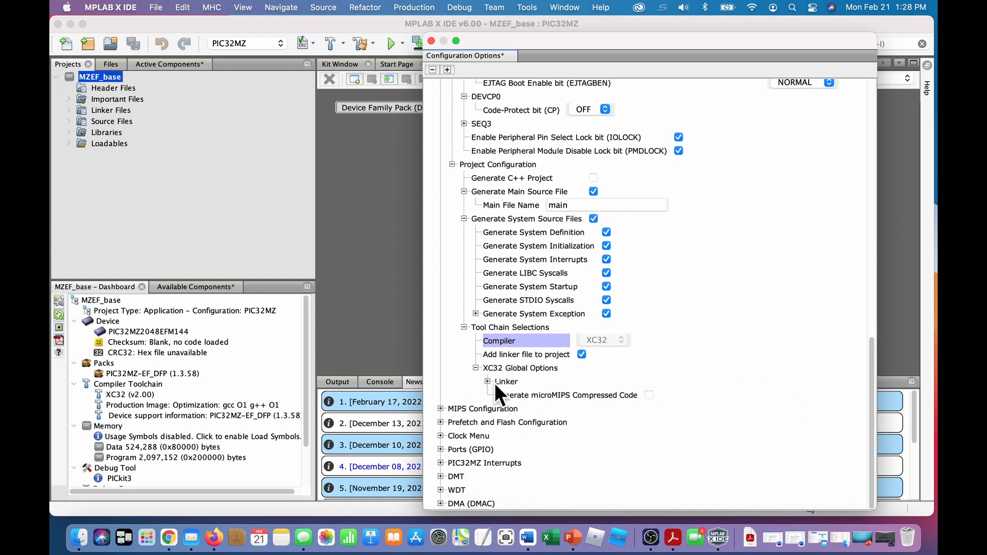
left_click(487, 381)
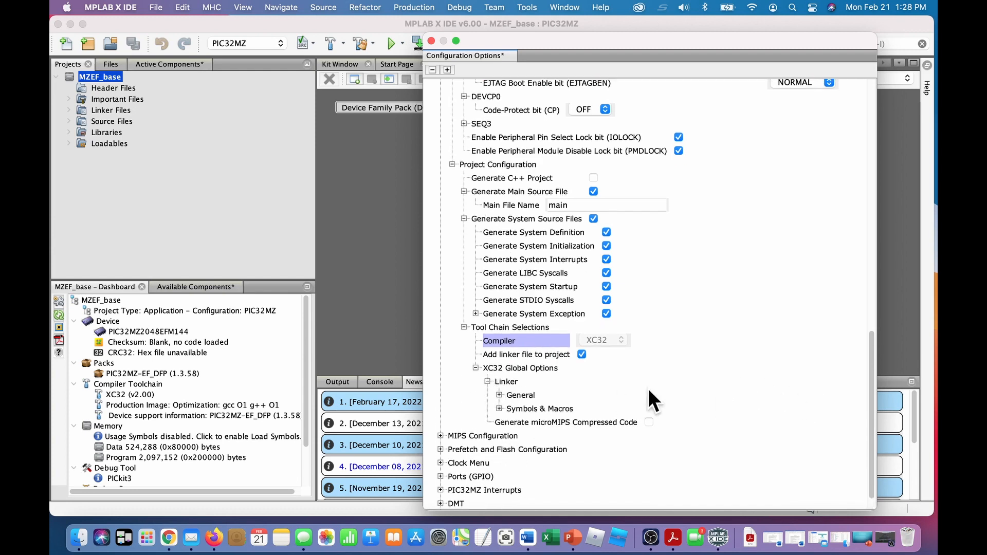
left_click(499, 395)
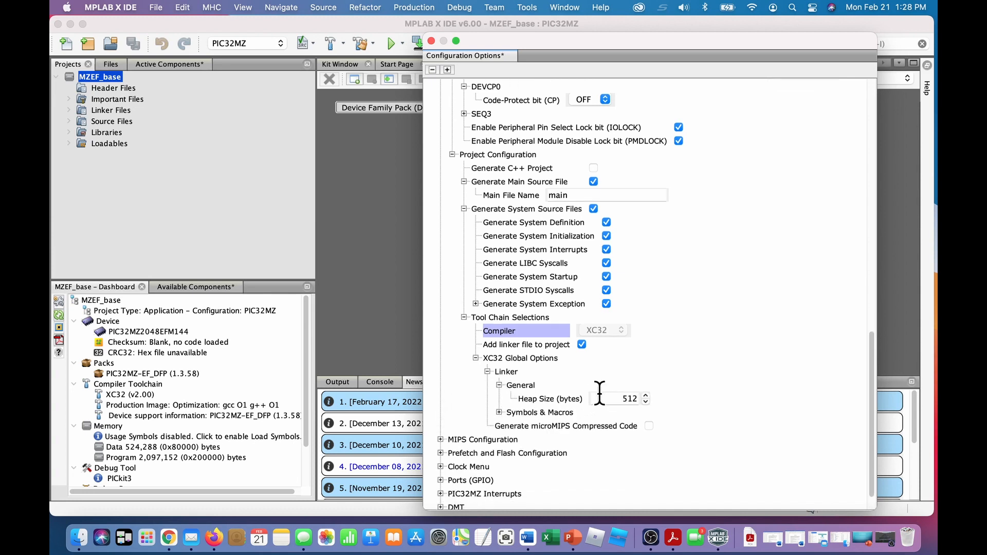
left_click(629, 369)
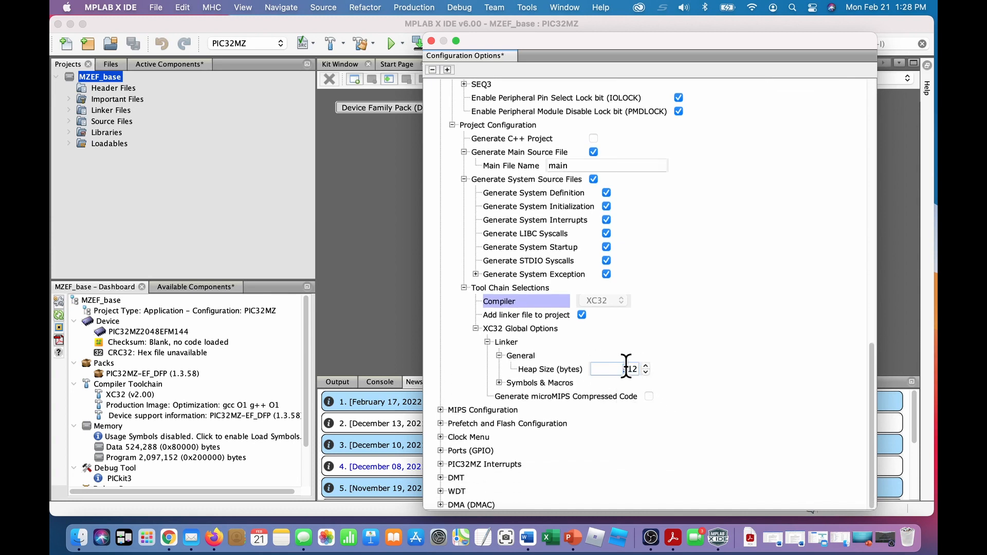
double_click(636, 369)
type("64960")
scroll(677, 427, "down", 1)
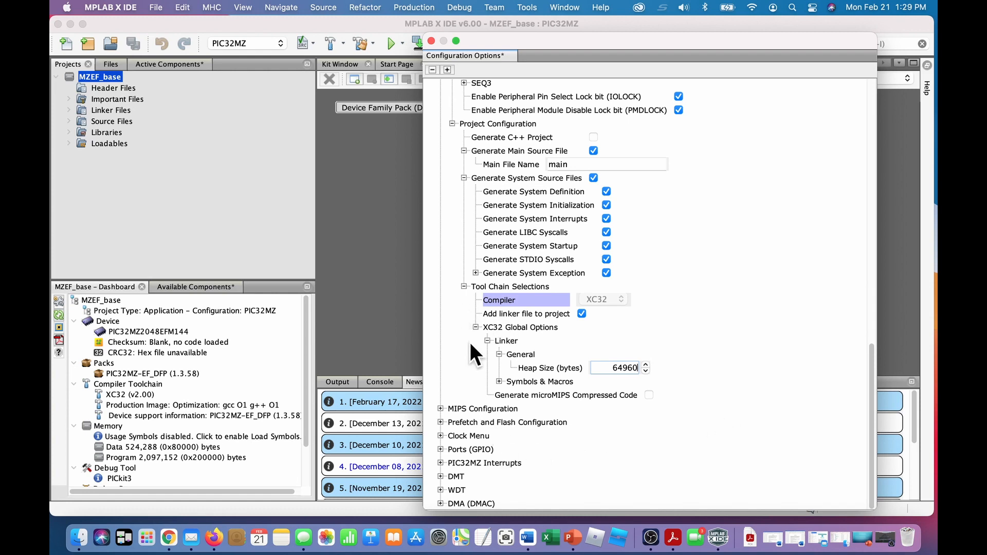
- Enable Use Cache Maintenance in the CACHE settings of the MIPS Configuration
left_click(440, 408)
scroll(664, 408, "down", 1)
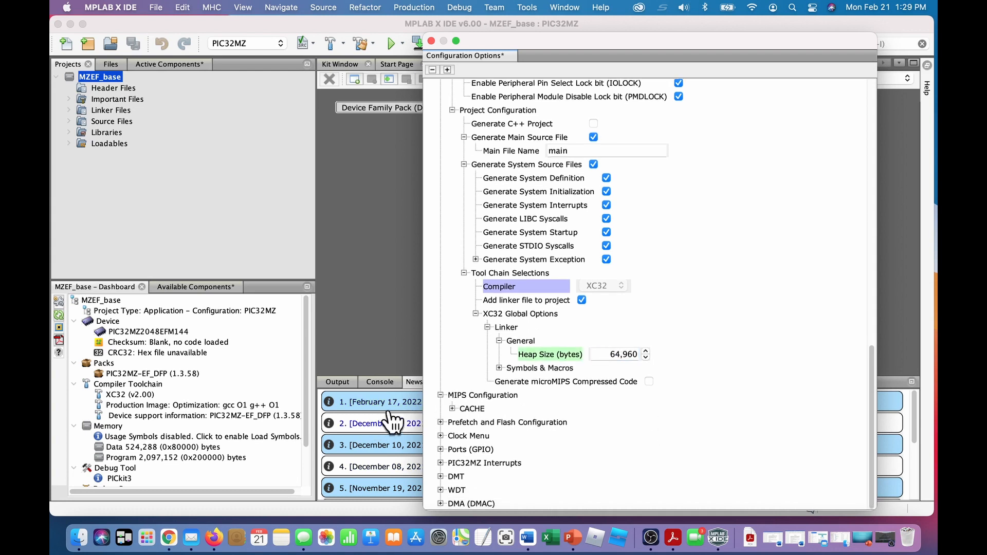
left_click(452, 407)
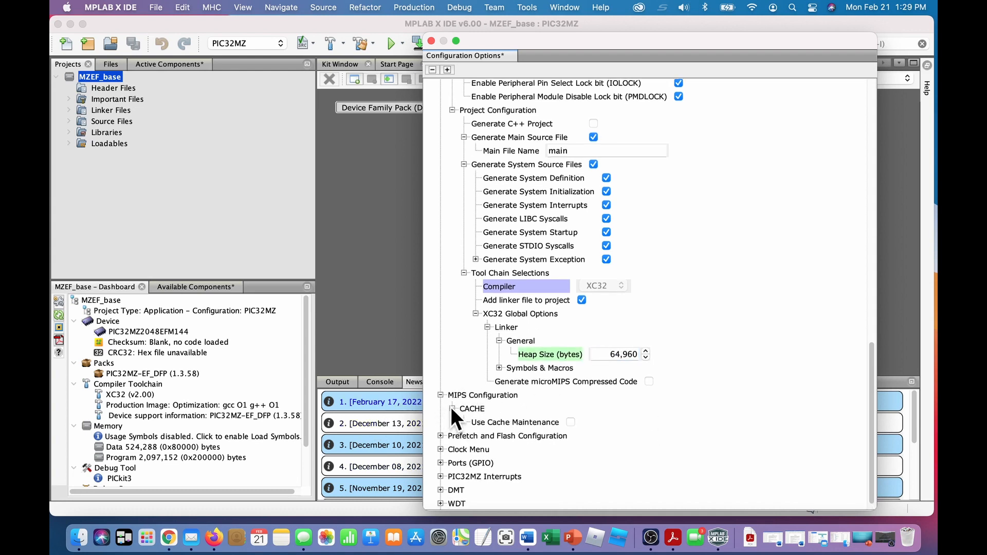
left_click(569, 421)
scroll(664, 409, "down", 1)
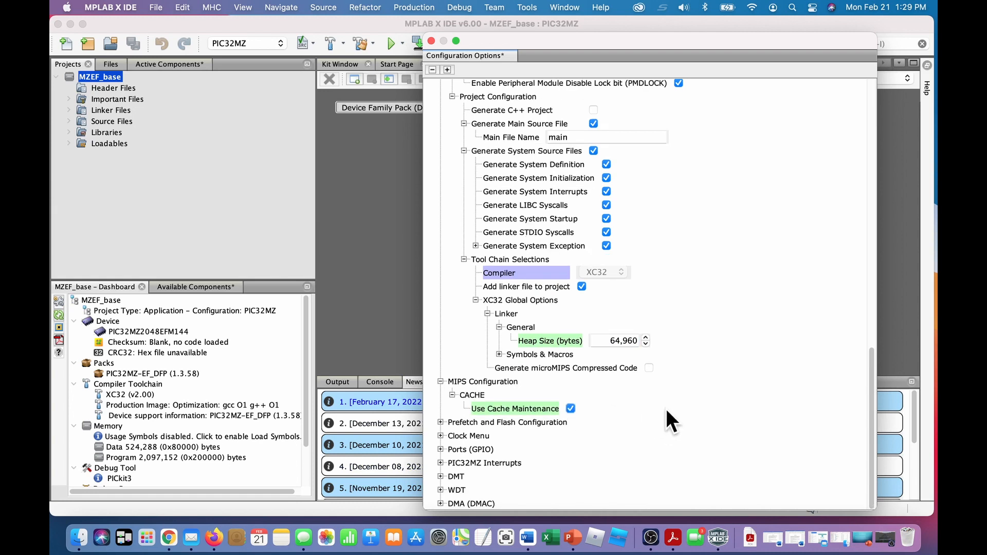
- In the Prefetch and Flash Configuration, set the Program Flash memory wait states to 2
left_click(442, 421)
scroll(642, 385, "down", 3)
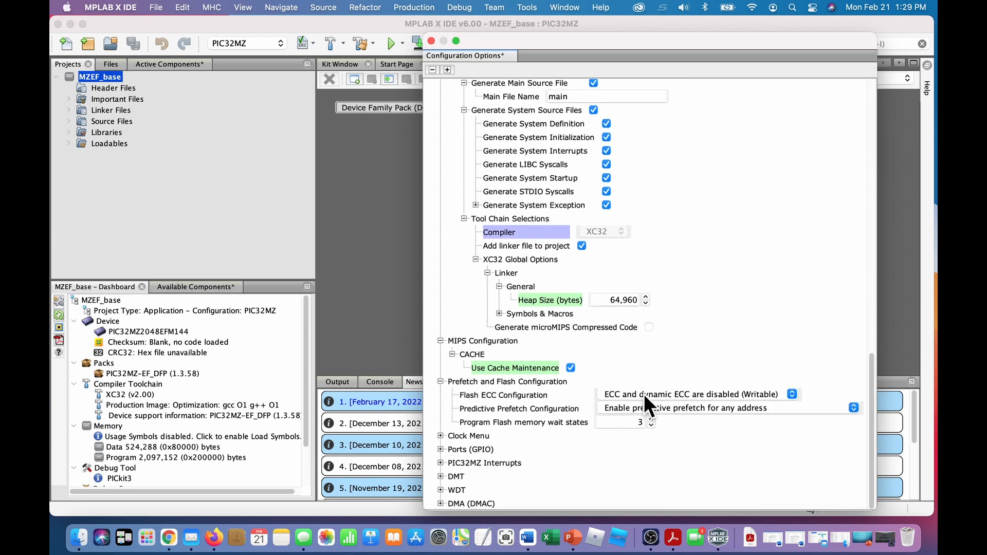
left_click(651, 425)
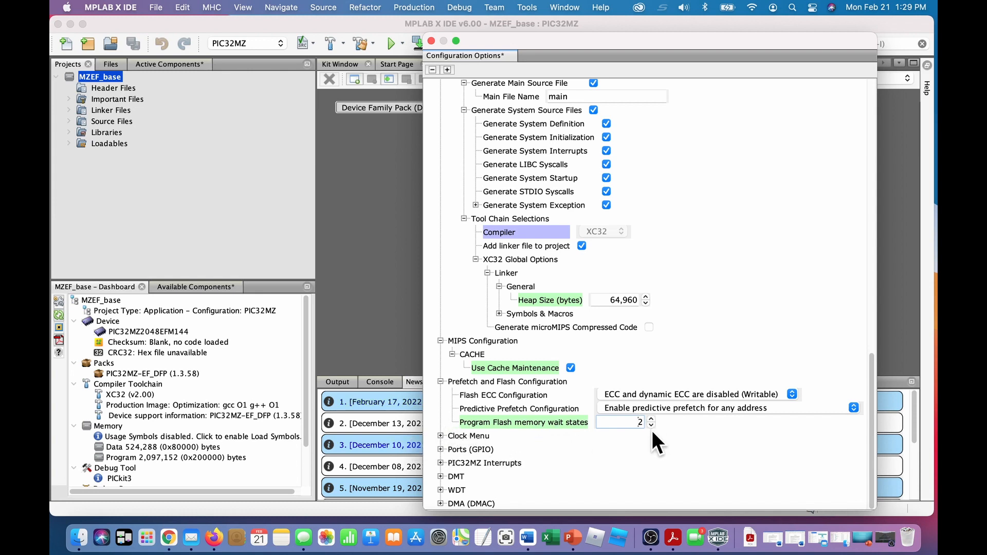
- In the Clock Configurator Settings, expand the divisors of all peripheral clock buses and set the Peripheral Clock Bus #8 divisor to 1
left_click(441, 436)
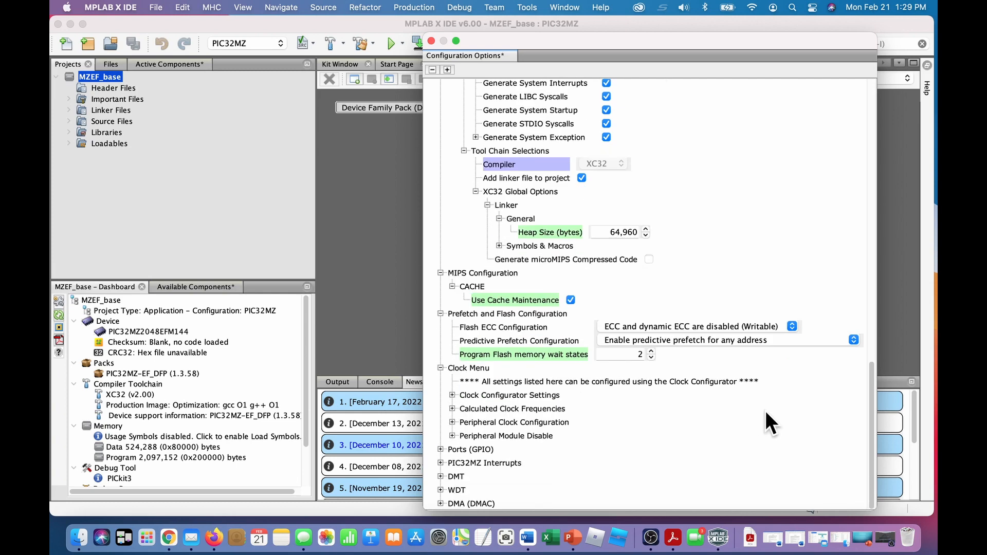
left_click(452, 395)
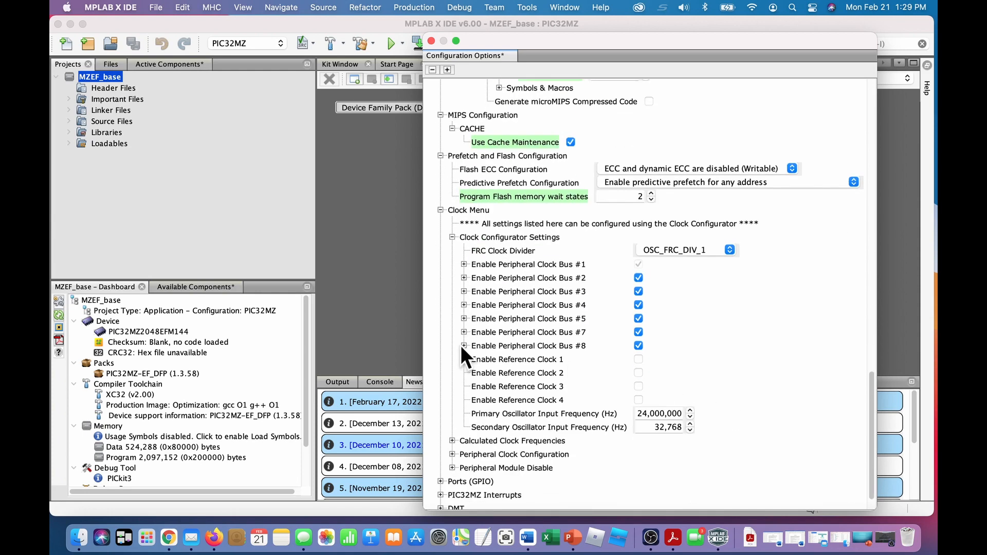
left_click(464, 346)
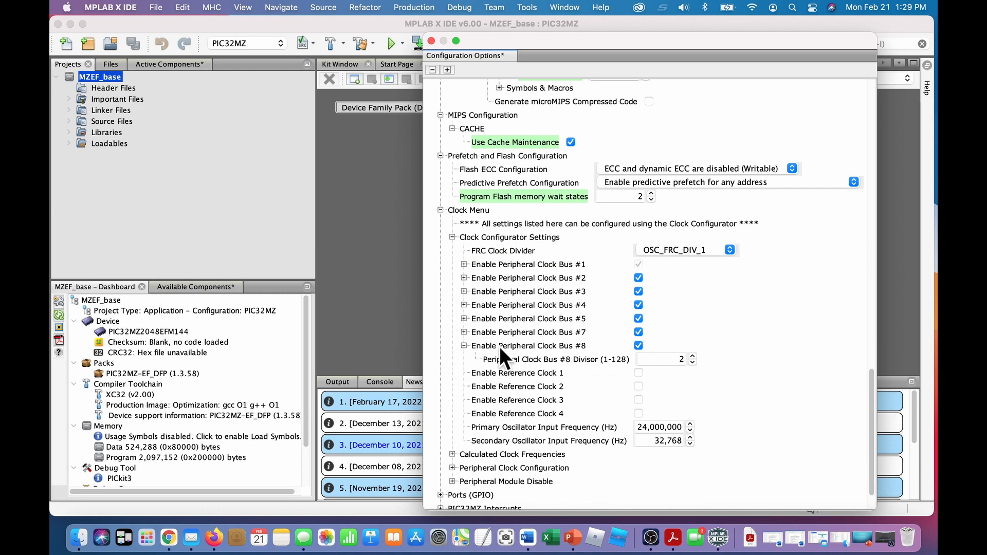
left_click(464, 332)
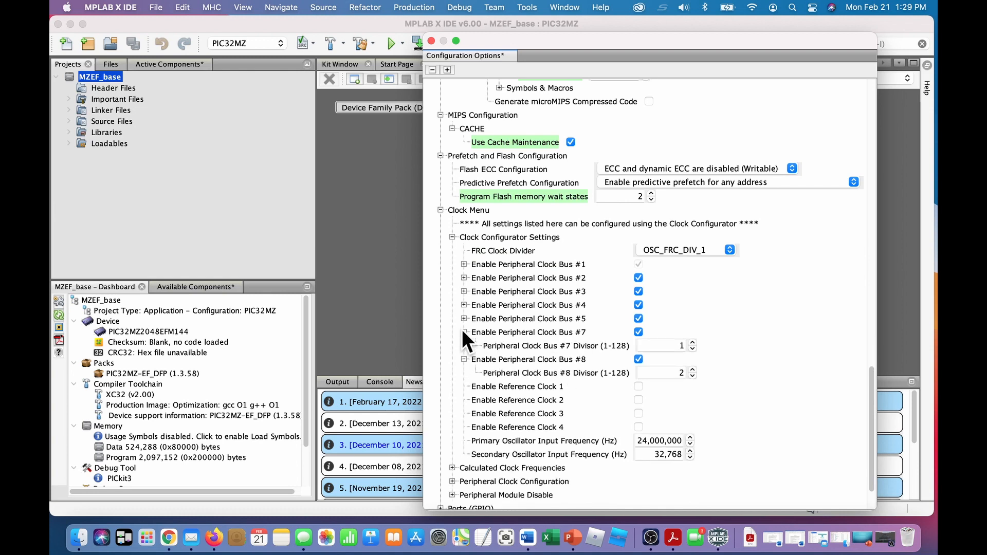
left_click(464, 264)
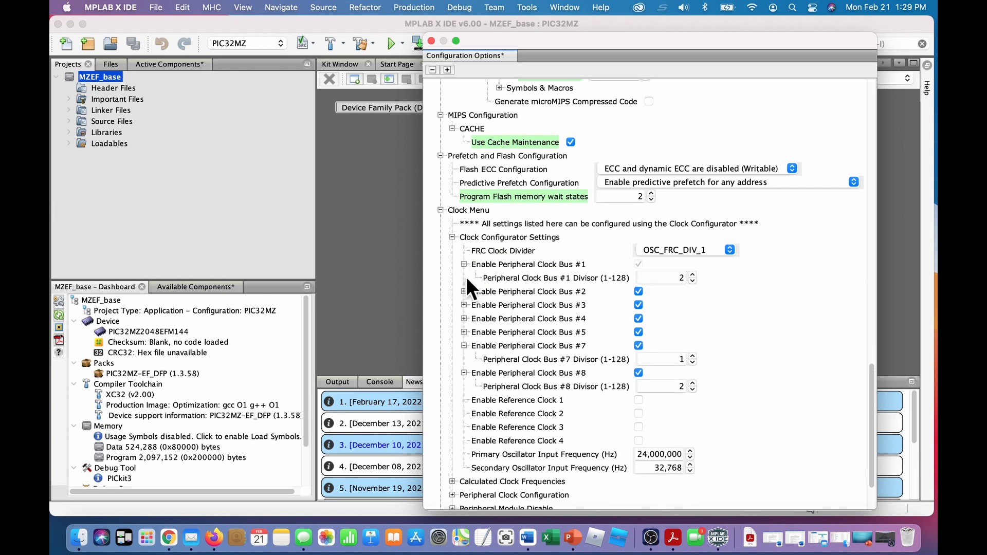
left_click(464, 291)
left_click(464, 319)
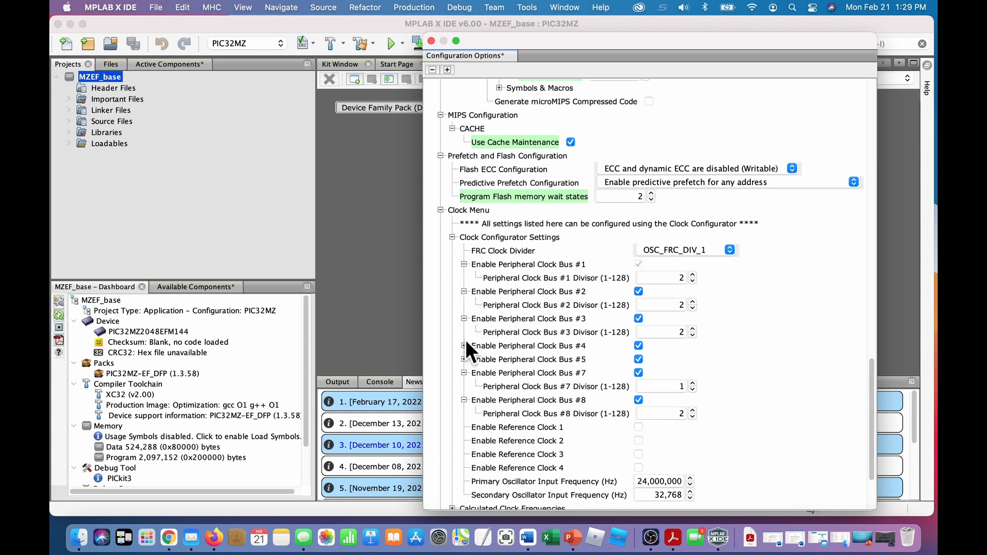
left_click(464, 345)
left_click(464, 373)
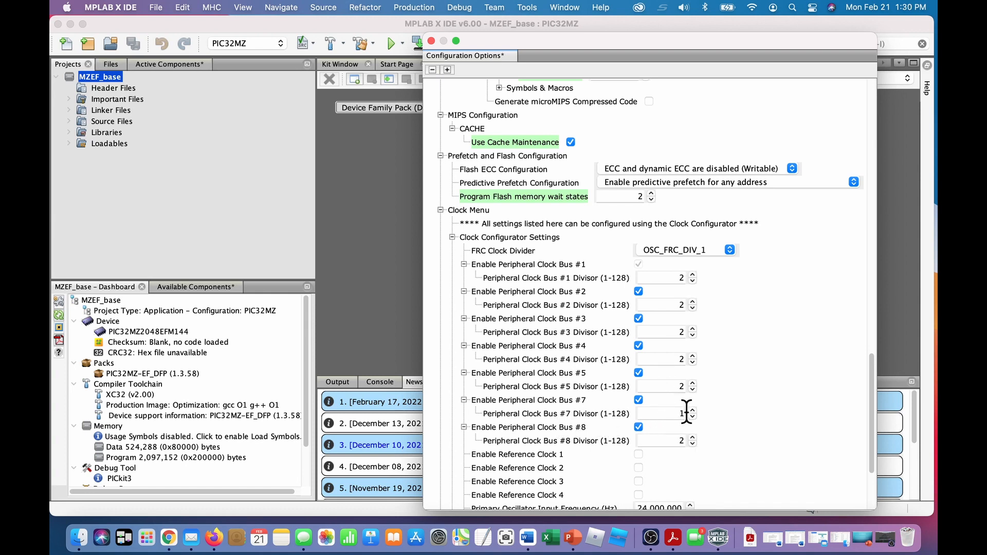
left_click(693, 443)
scroll(729, 417, "down", 3)
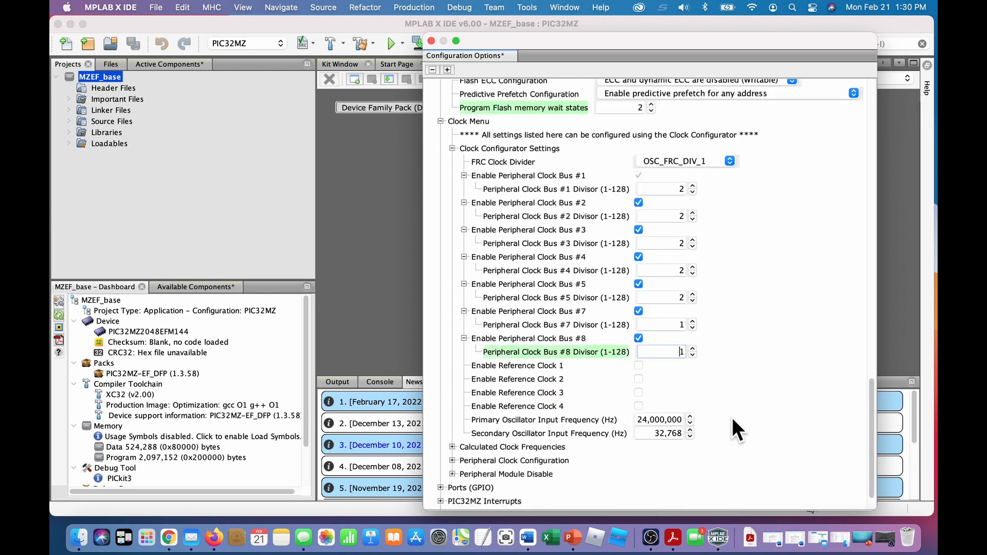
scroll(733, 419, "down", 2)
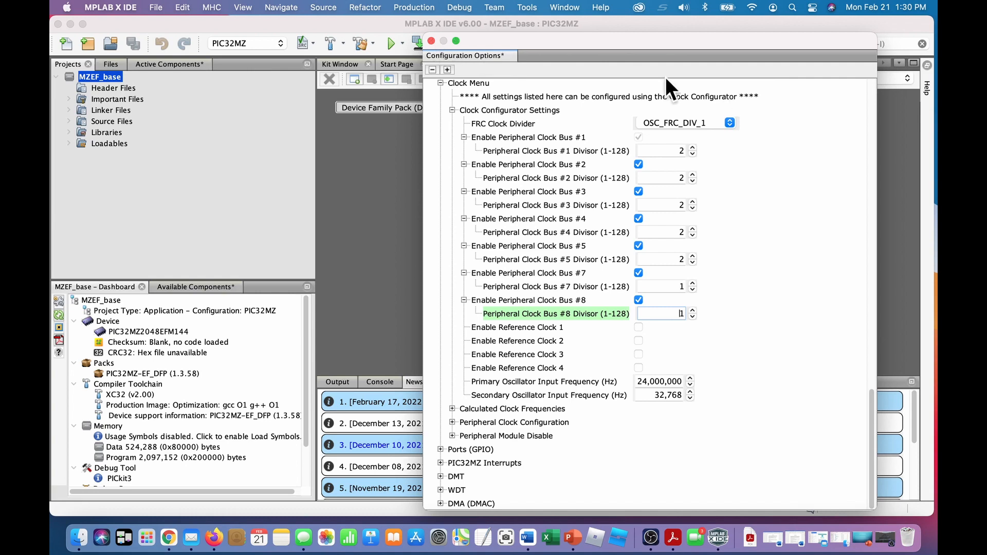
- Dock the floating Configuration Options window back into the IDE and minimize it to the side
right_click(675, 56)
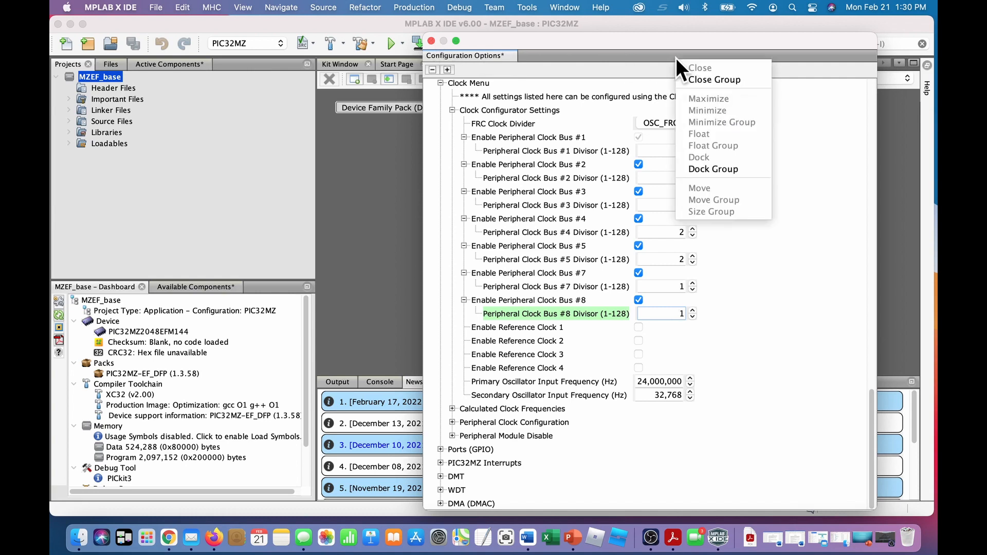
left_click(709, 165)
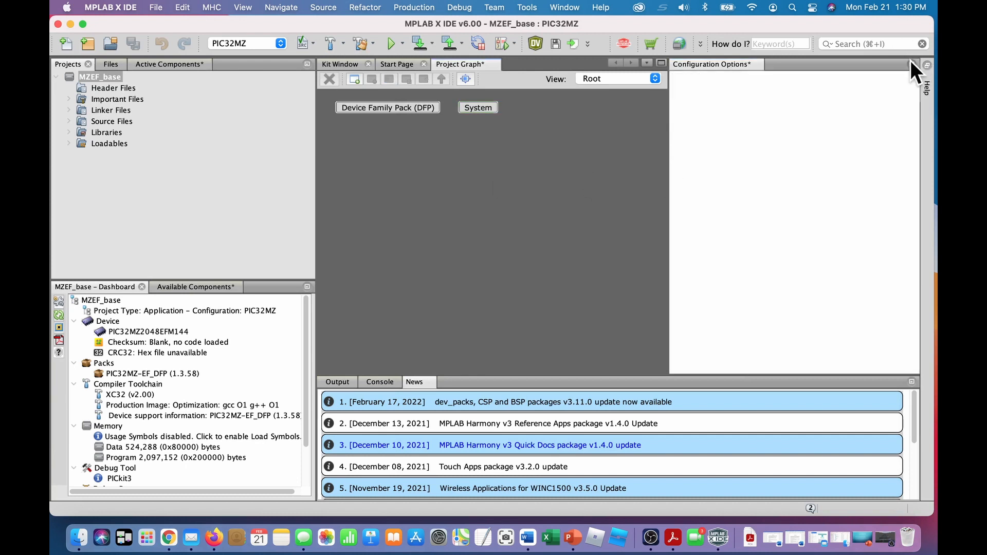
left_click(911, 63)
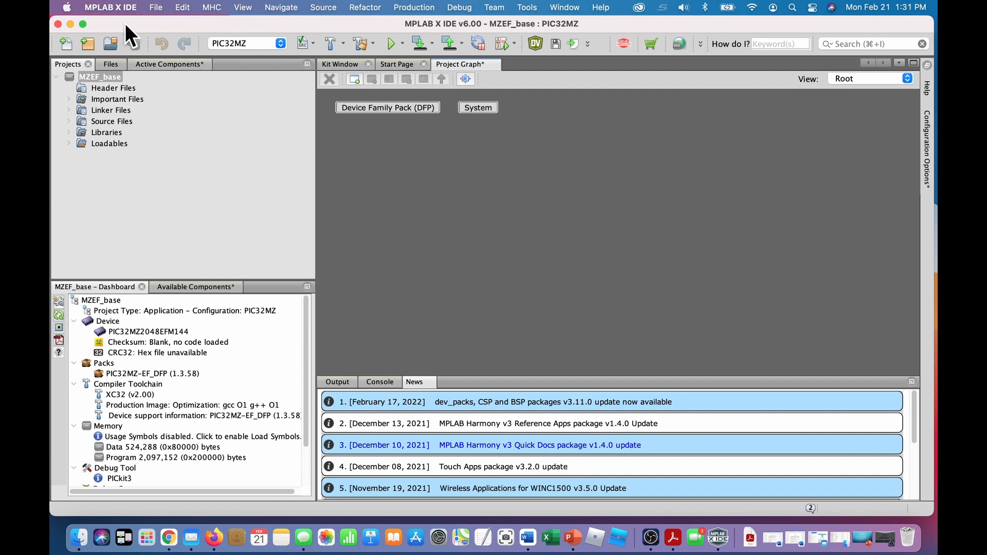
- Open the Harmony Pin Configuration tool and show its Pin Settings
left_click(210, 7)
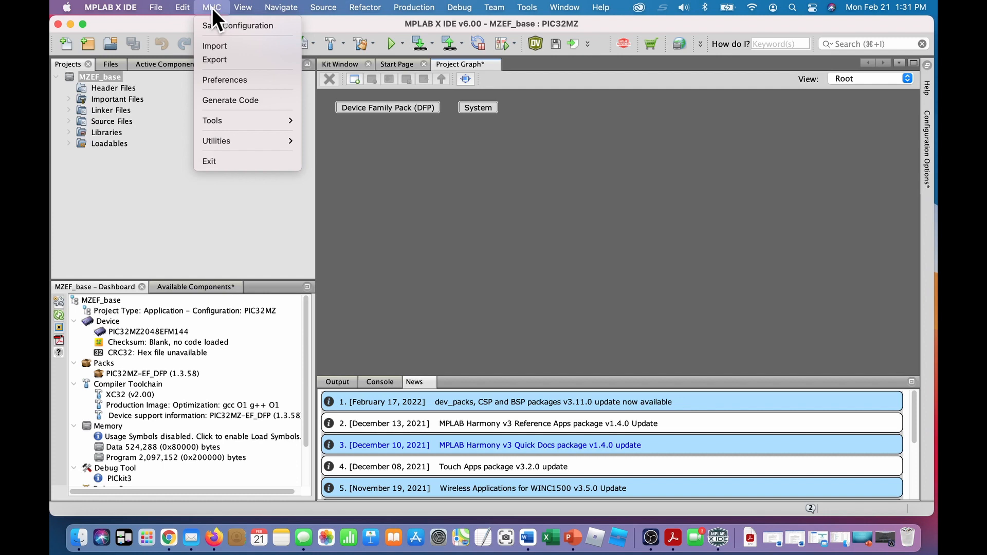
mouse_move(211, 121)
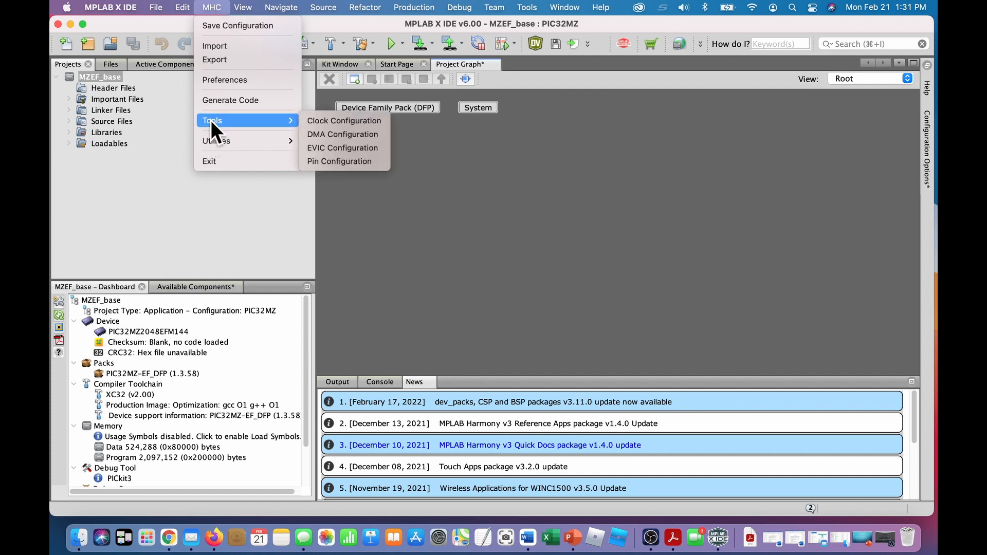
left_click(328, 162)
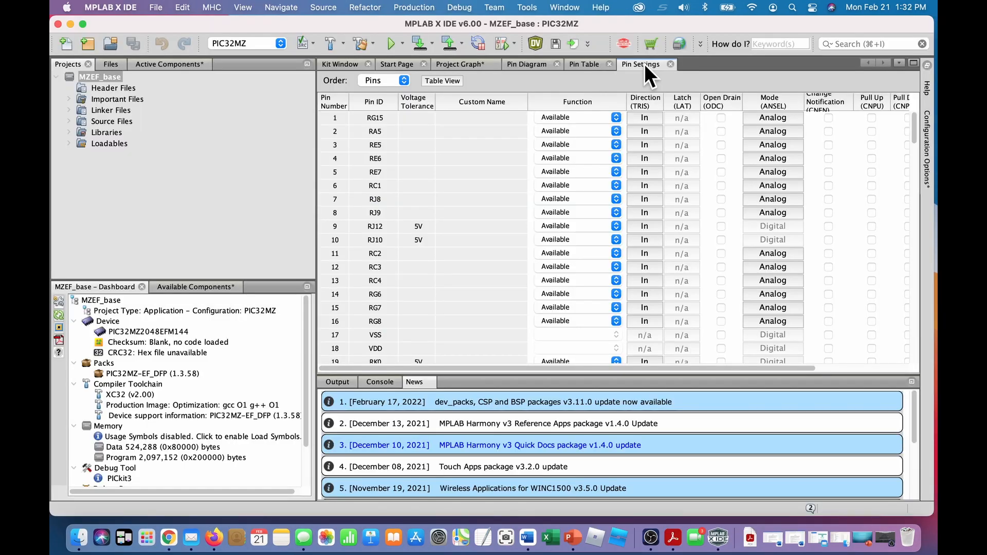
- Set every analog-capable pin from pin 1 (RG15) through pin 16 (RG8) to Digital mode
left_click(764, 116)
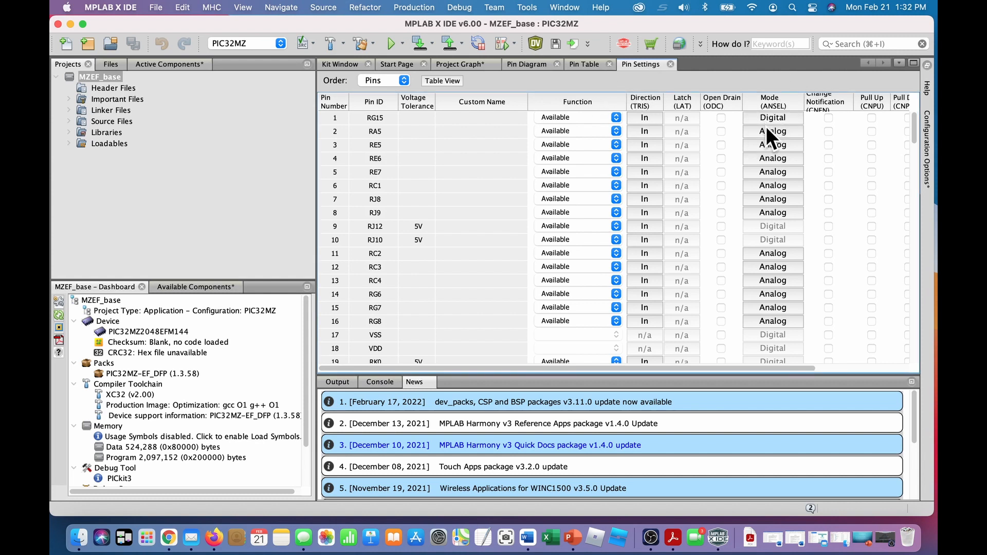
left_click(767, 130)
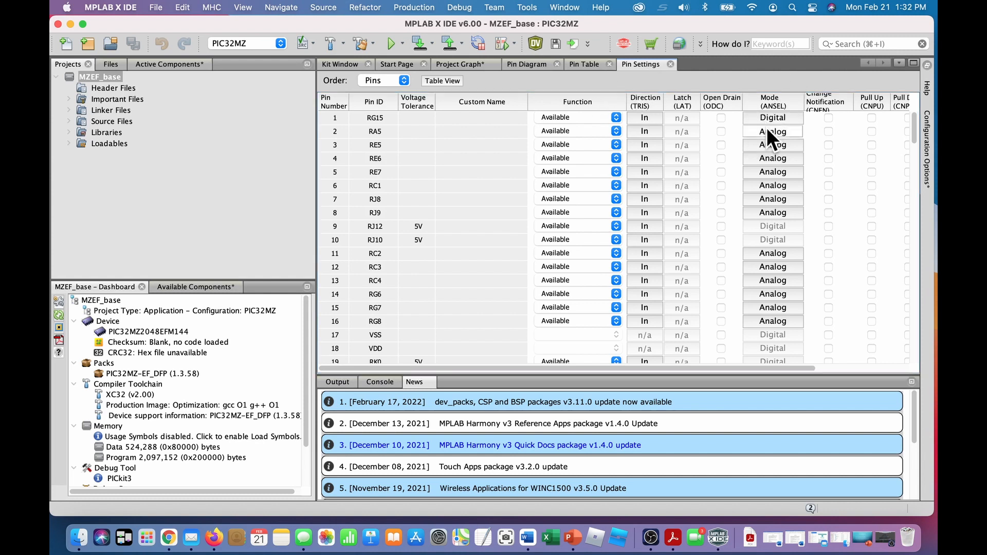
left_click(771, 157)
left_click(771, 183)
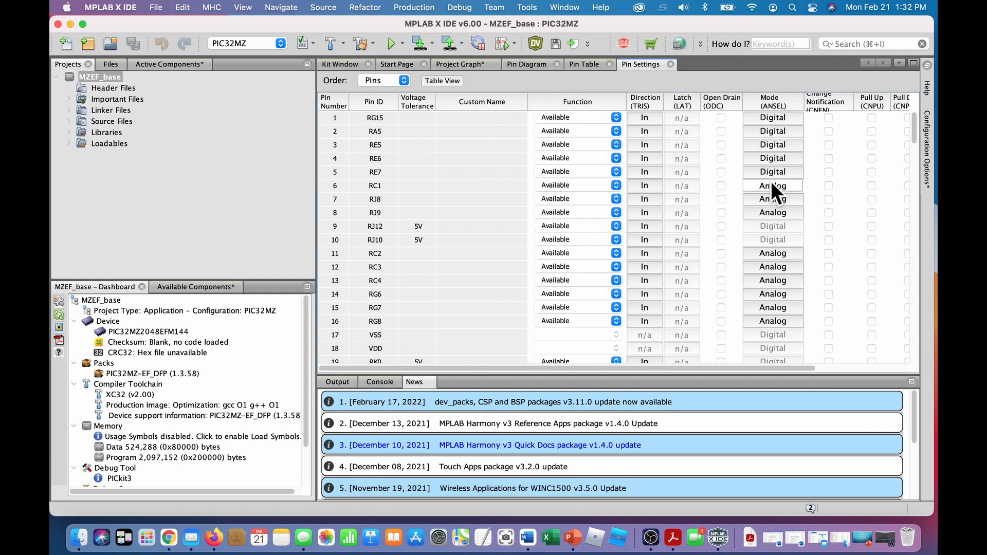
left_click(761, 198)
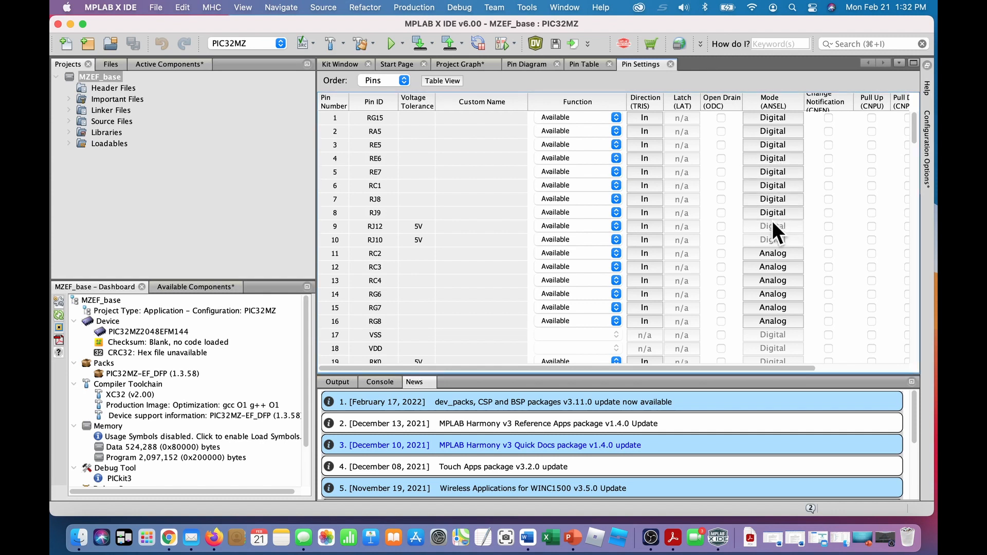
left_click(779, 252)
left_click(767, 267)
left_click(767, 280)
left_click(771, 293)
left_click(767, 308)
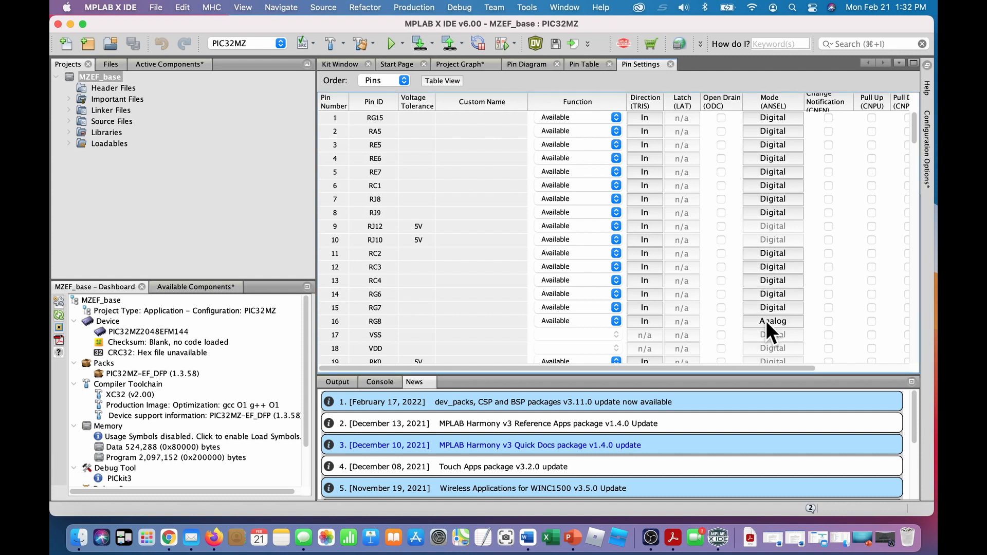
left_click(766, 320)
- Set pins 21 through 27, RG9 to RJ11, to Digital mode
scroll(824, 187, "down", 4)
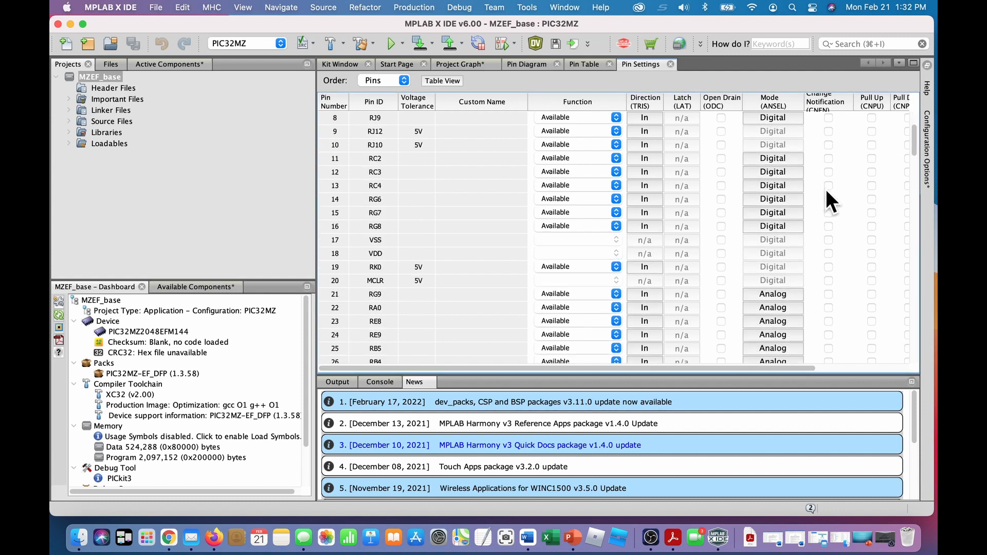
scroll(826, 190, "down", 2)
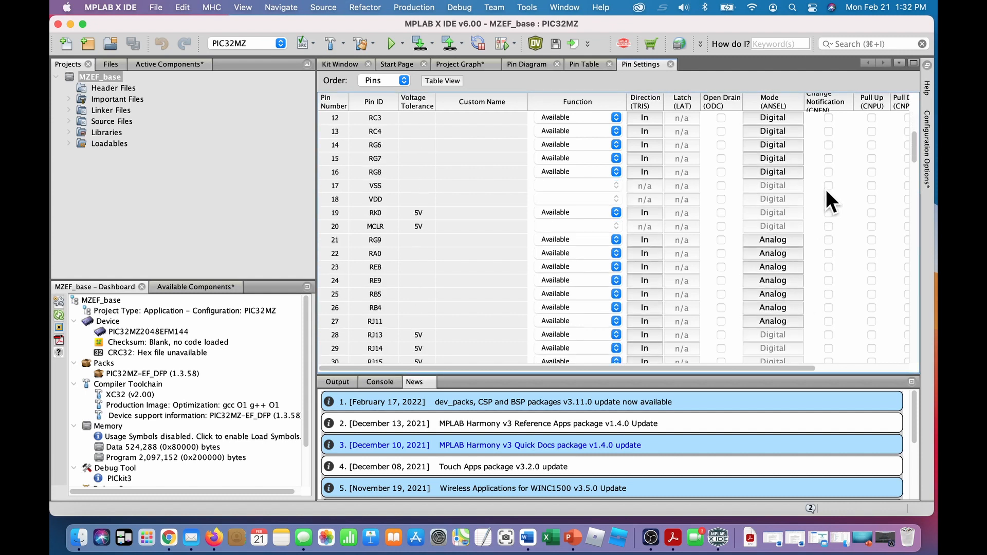
left_click(770, 265)
left_click(767, 283)
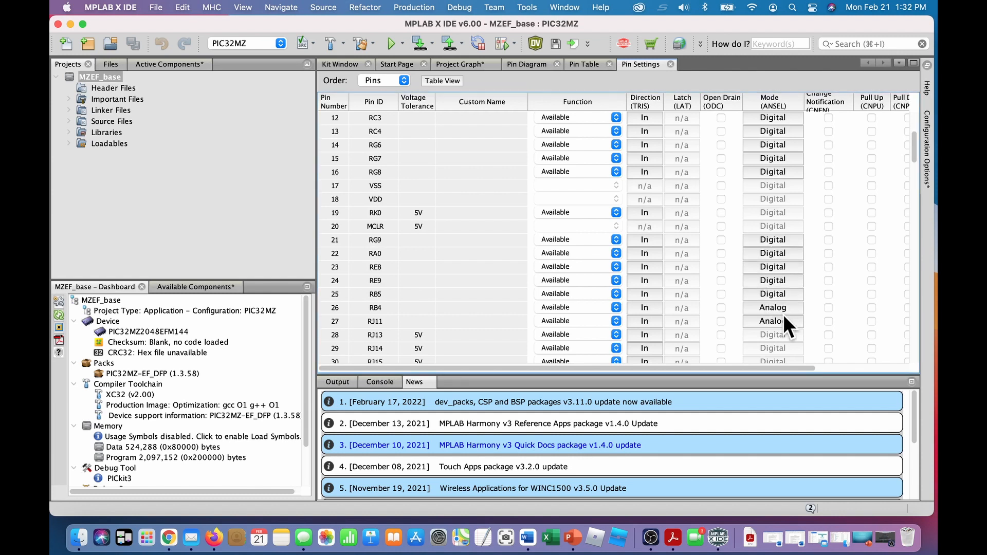
left_click(770, 307)
left_click(770, 319)
- Set the analog pins from pin 31 (RB3) through pin 44 (RH1) to Digital mode
scroll(838, 258, "down", 5)
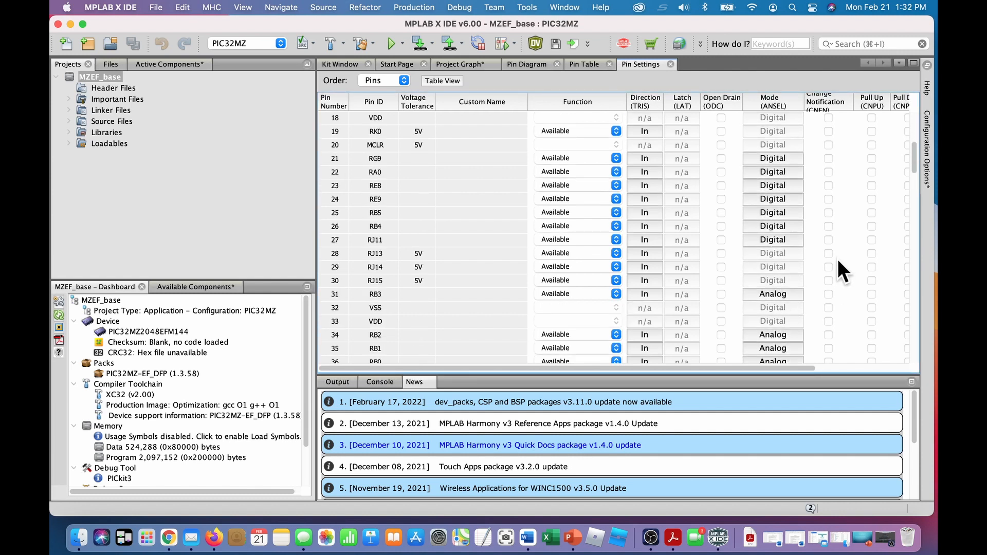
left_click(772, 281)
left_click(770, 306)
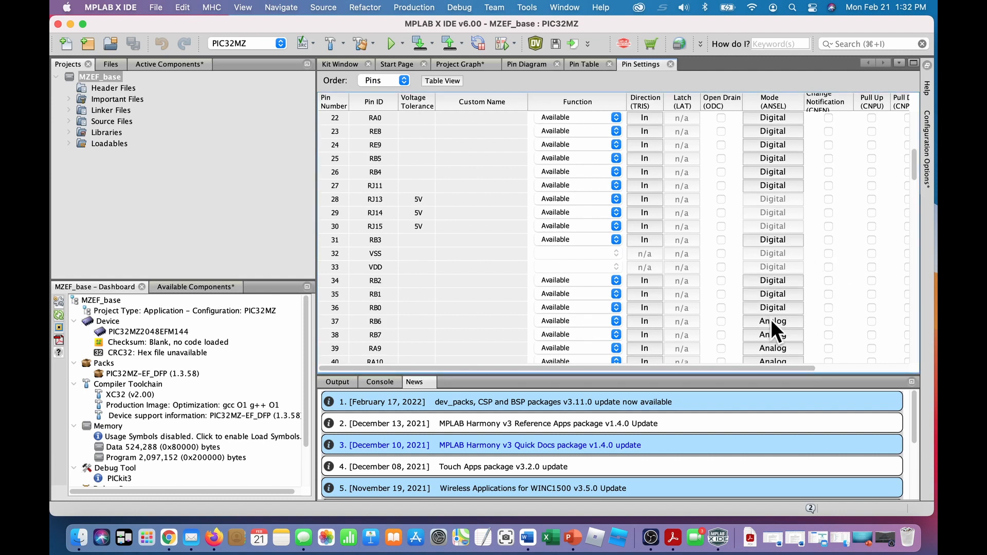
left_click(770, 320)
left_click(770, 334)
left_click(768, 347)
scroll(838, 251, "down", 3)
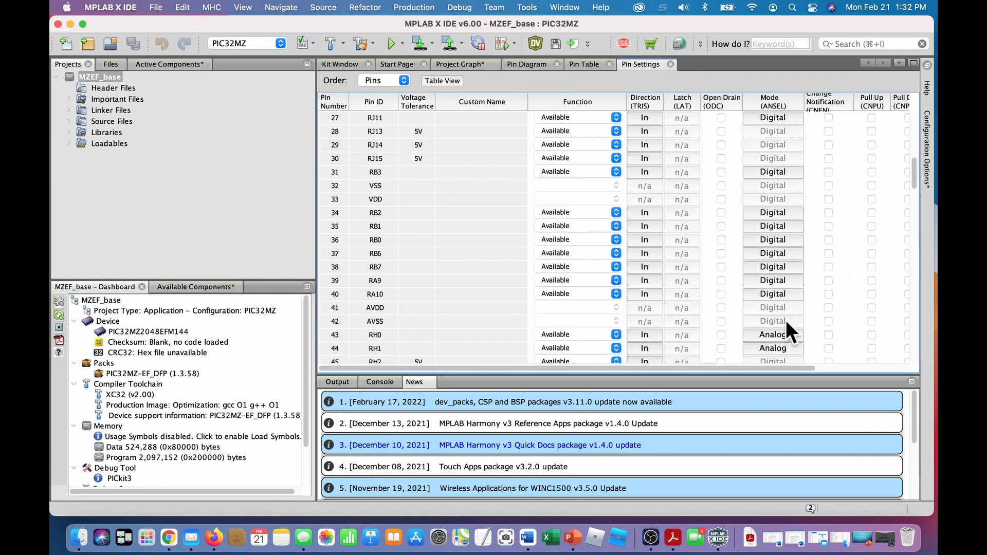
left_click(772, 334)
left_click(774, 349)
- Set pins RB8 to RB11 (47–50) and RA1, RF13, RF12 and RB12 (56–59) to Digital mode
scroll(845, 272, "down", 5)
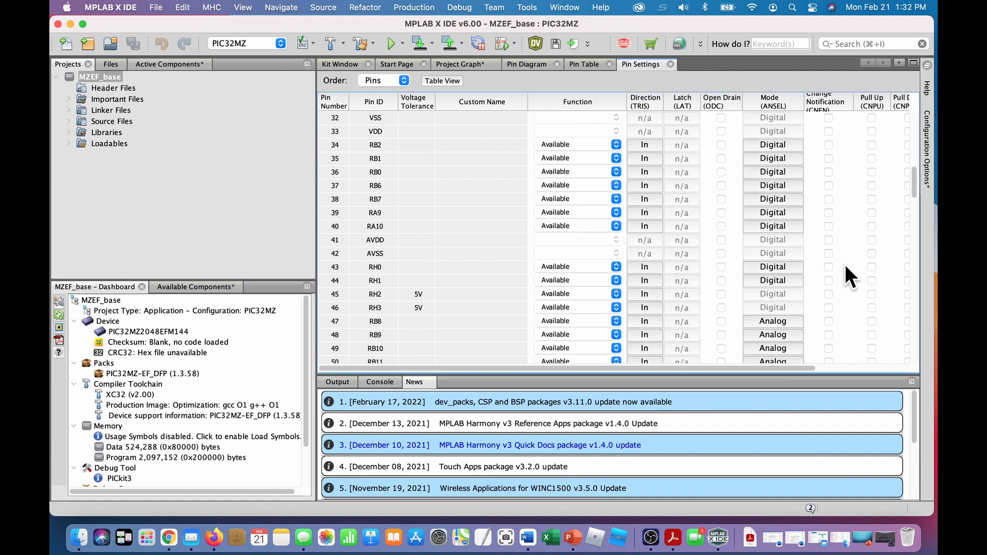
left_click(757, 277)
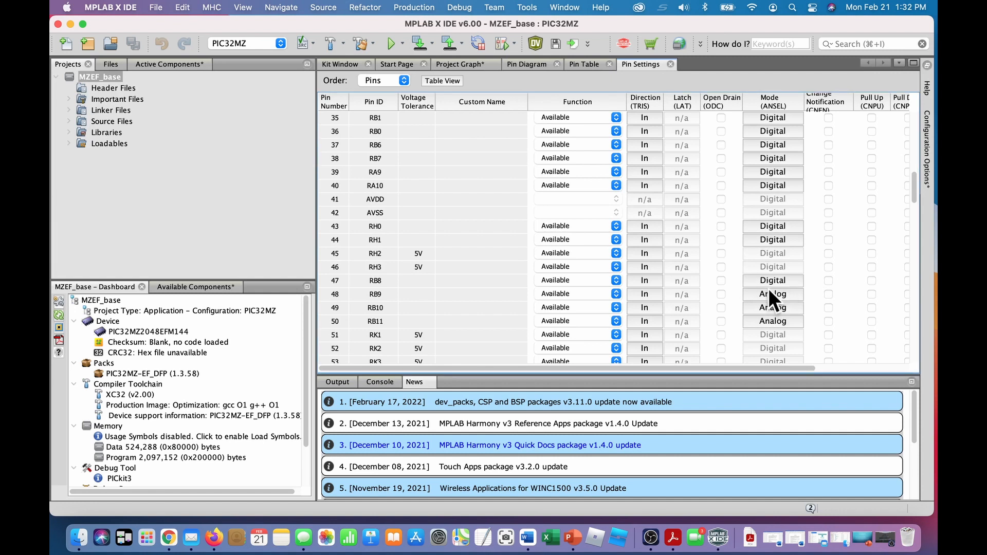
left_click(766, 294)
left_click(767, 307)
left_click(769, 320)
scroll(840, 263, "down", 4)
left_click(778, 319)
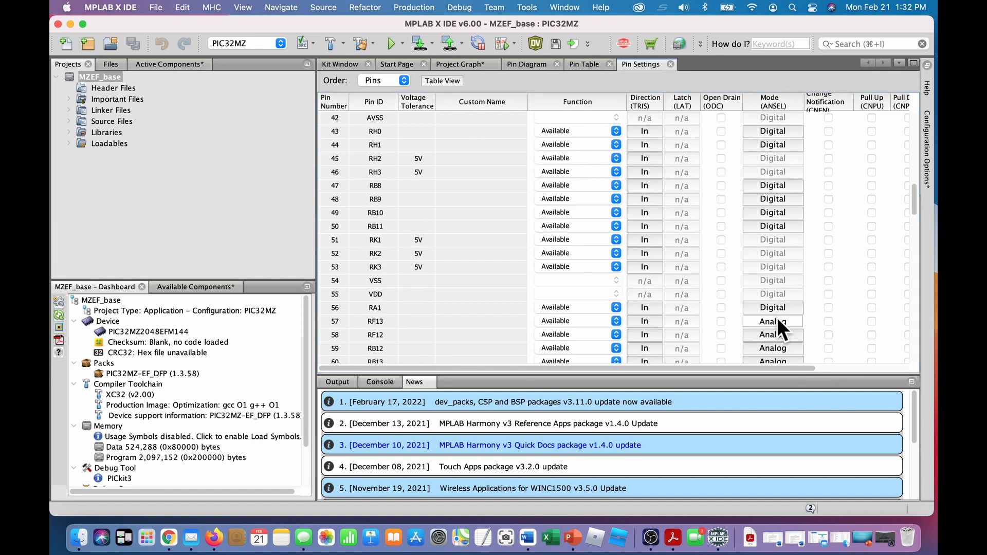
left_click(779, 333)
left_click(775, 348)
- Set the remaining analog pins, from pin 60 (RB13) through pin 70 (RD15) and pin 144 (RE4), to Digital mode
scroll(844, 227, "down", 6)
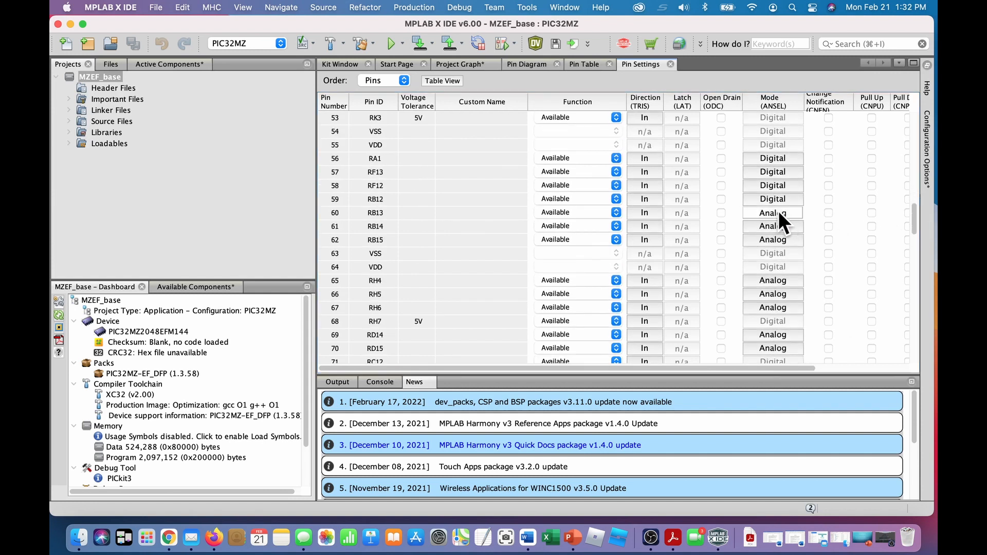
left_click(778, 213)
left_click(770, 226)
left_click(769, 240)
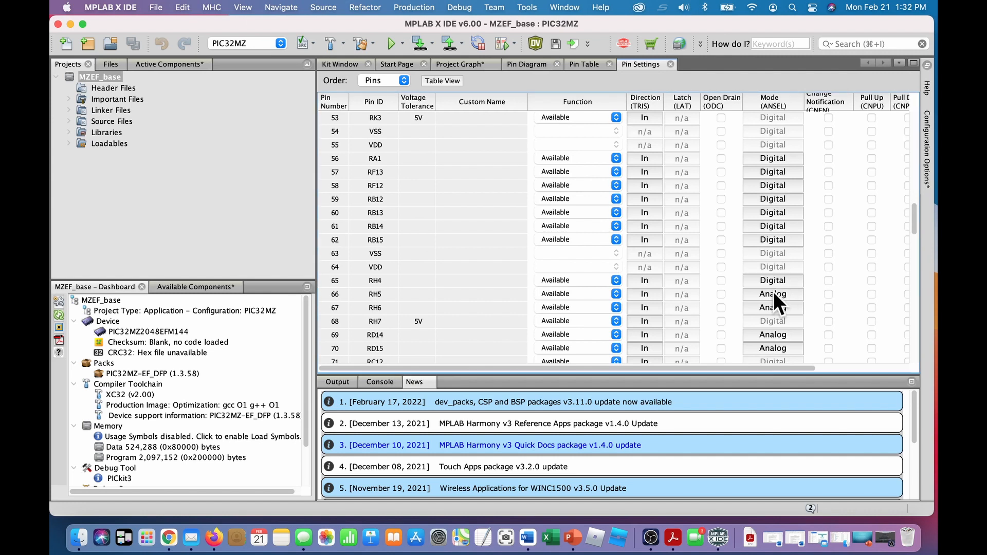
left_click(767, 335)
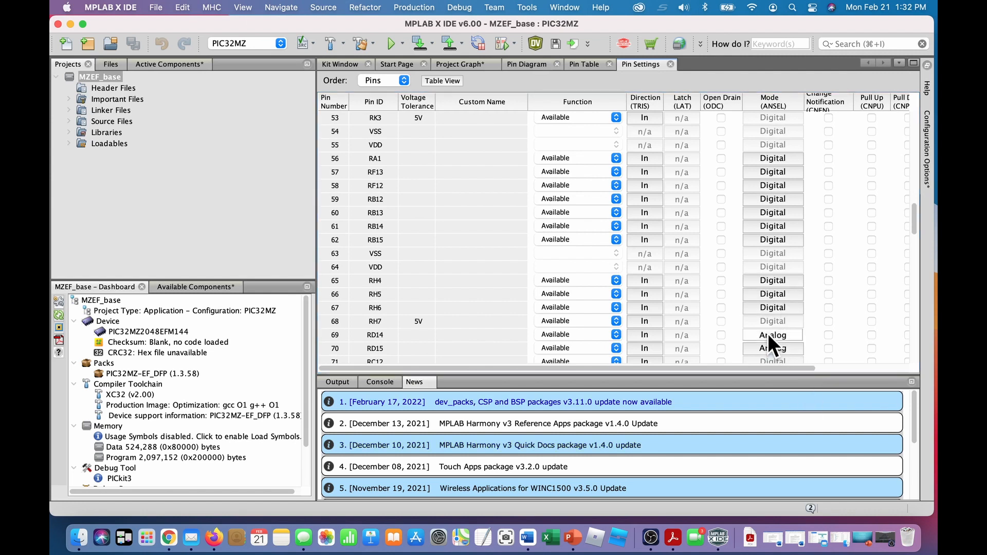
left_click(767, 347)
scroll(860, 286, "down", 2)
scroll(858, 291, "down", 10)
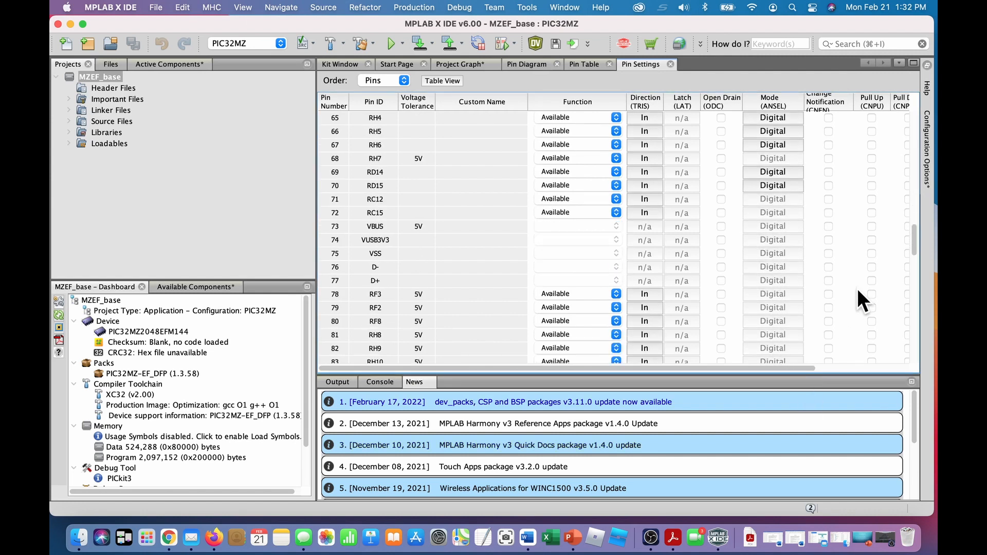
scroll(857, 289, "down", 20)
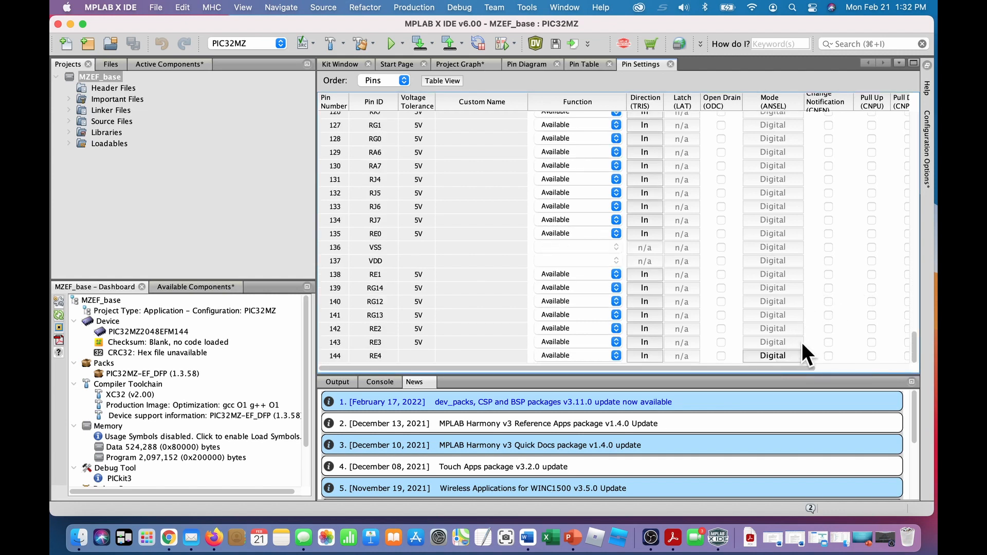
- Order the pin settings list by Ports instead of by pin number
scroll(875, 280, "up", 20)
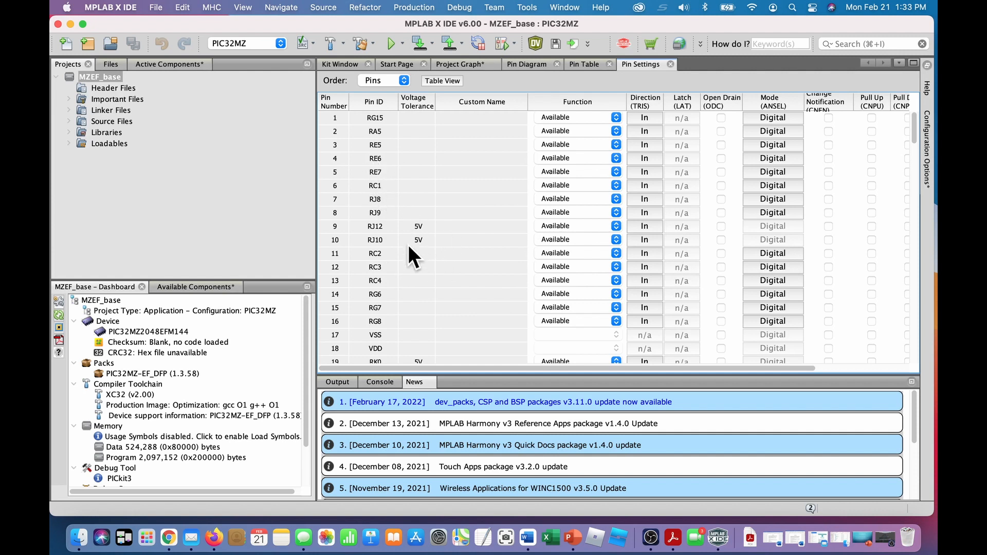
scroll(449, 201, "down", 1)
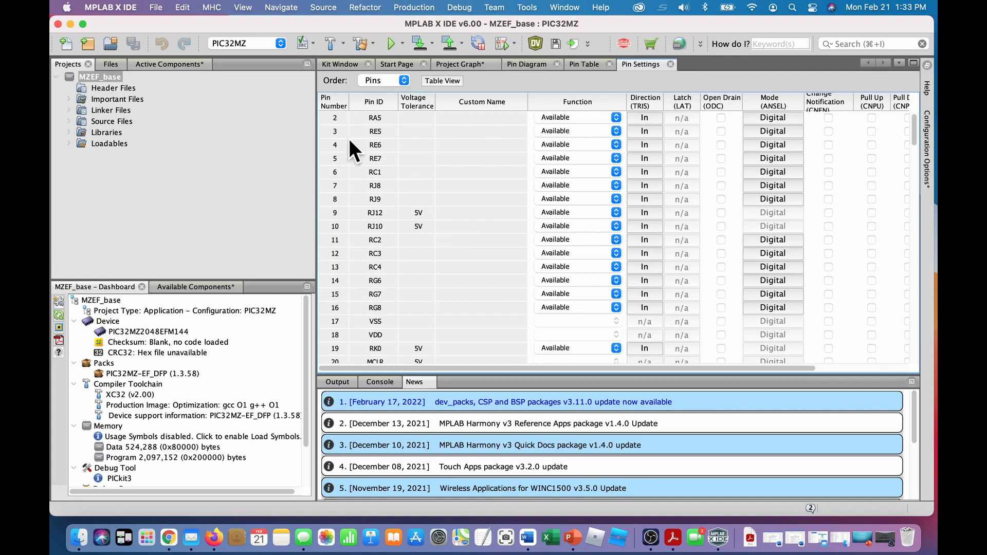
left_click(404, 80)
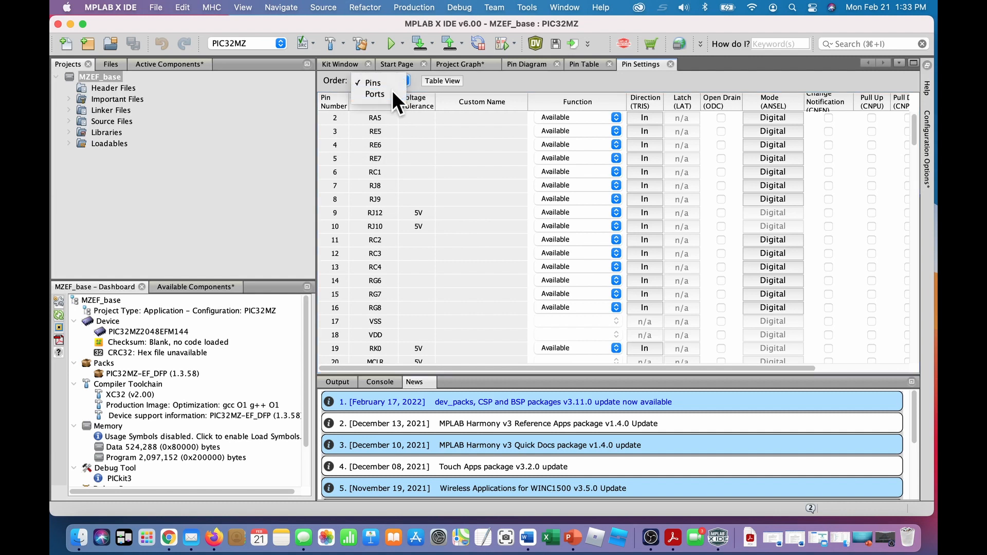
left_click(392, 93)
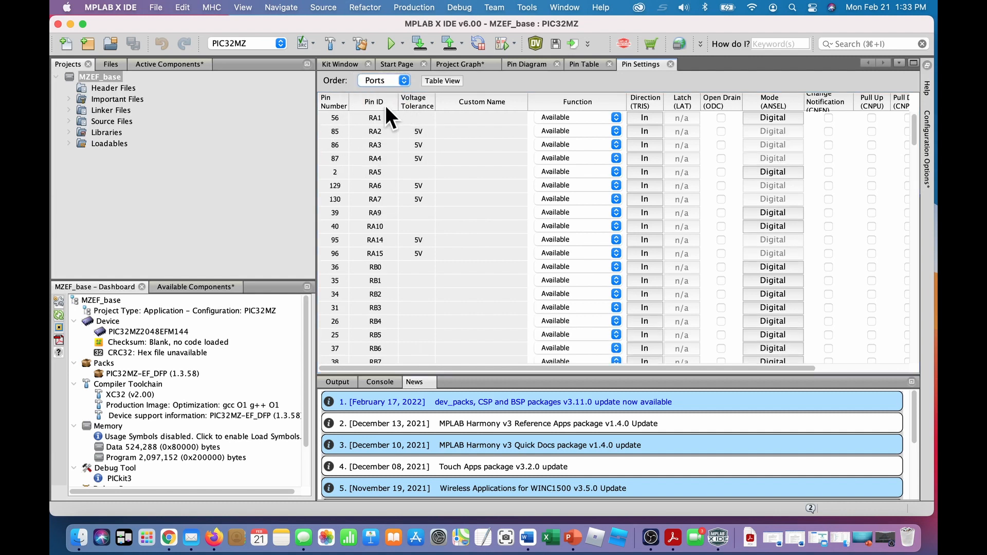
- Assign the GPIO function to pin 131 (RJ4) and enable its pull-up
scroll(433, 181, "down", 10)
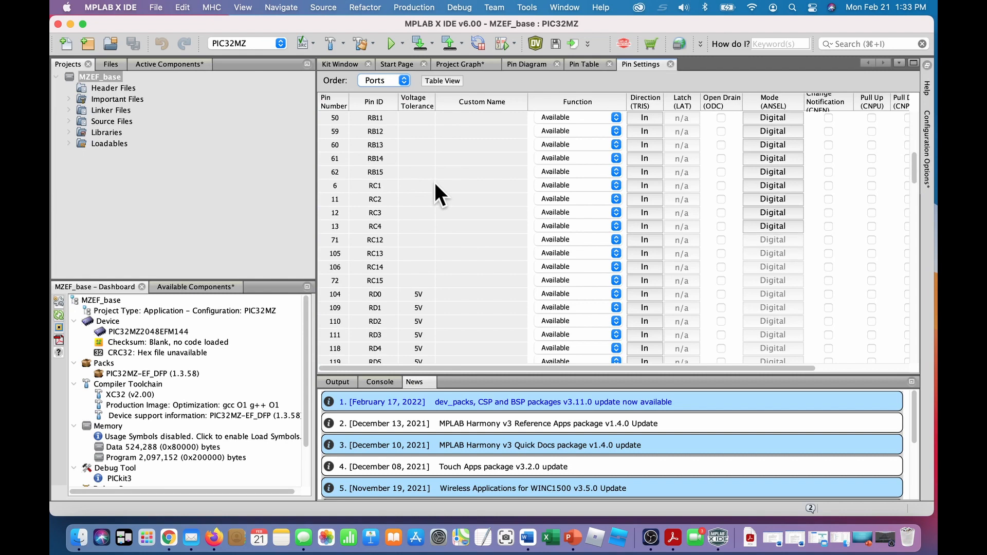
scroll(437, 186, "down", 6)
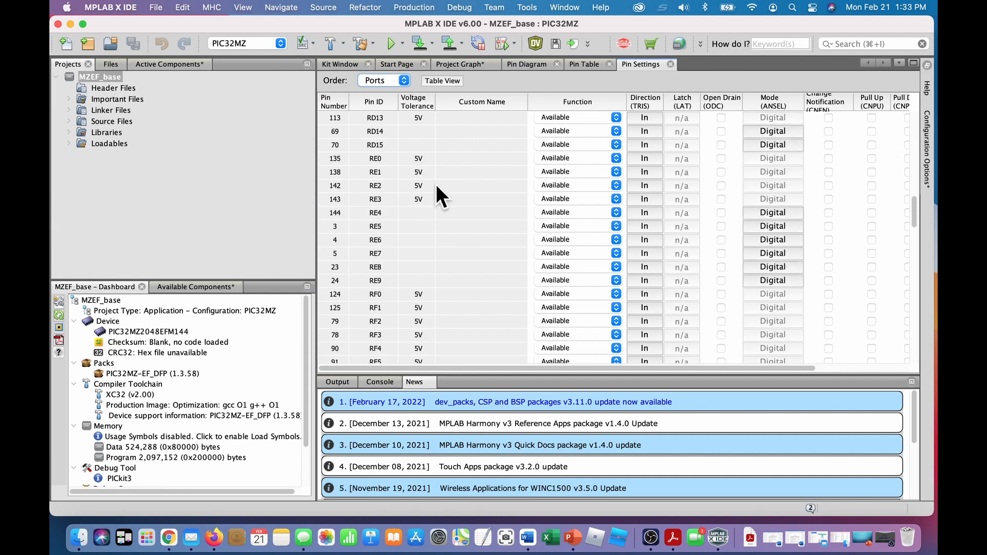
scroll(437, 186, "down", 5)
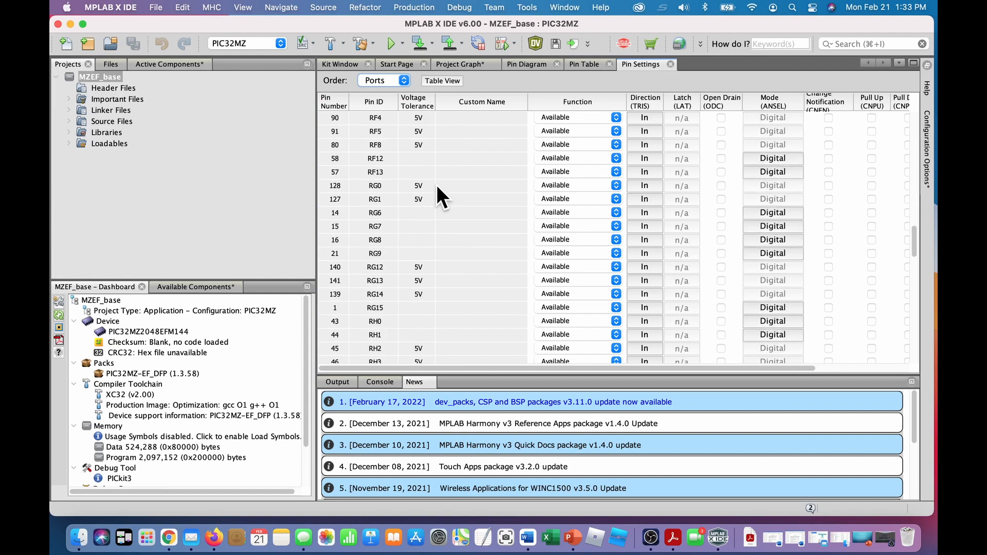
scroll(437, 185, "down", 8)
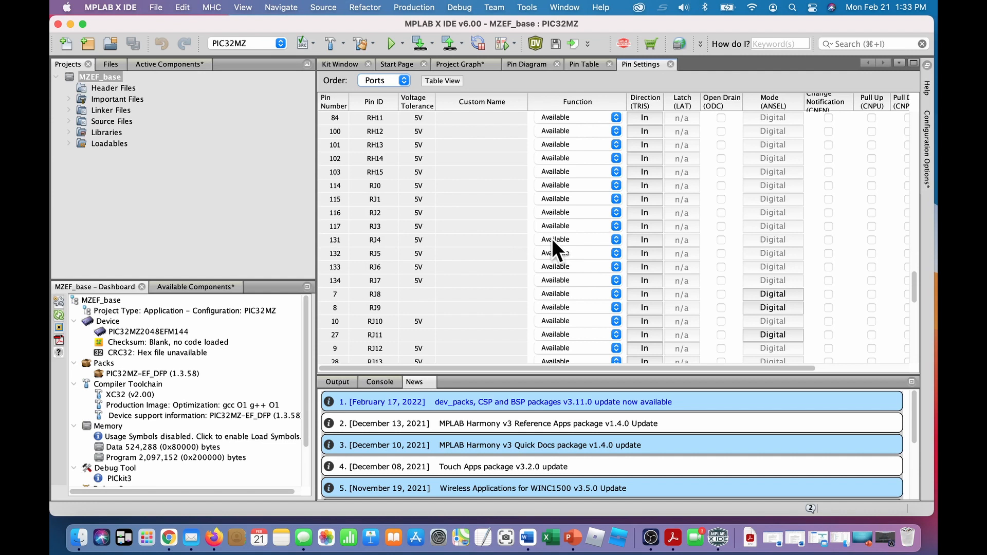
left_click(615, 239)
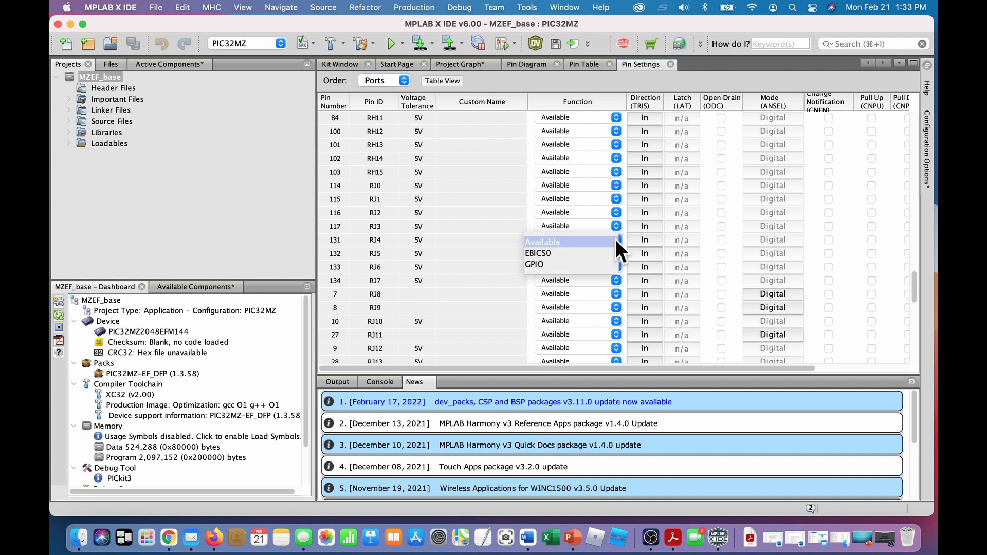
left_click(555, 263)
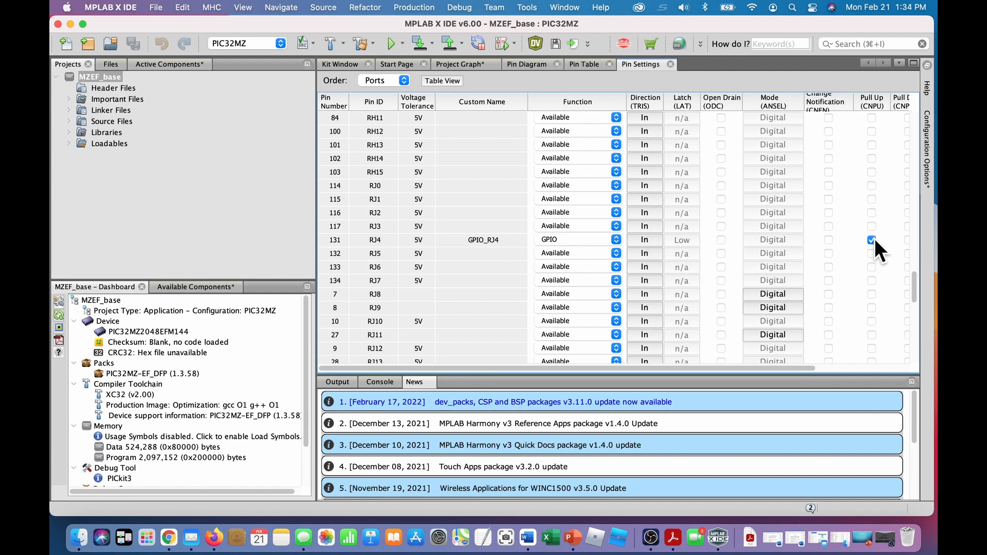
- Replace the custom name of pin RJ4 with SW1
double_click(478, 239)
key("BackSpace")
key("BackSpace")
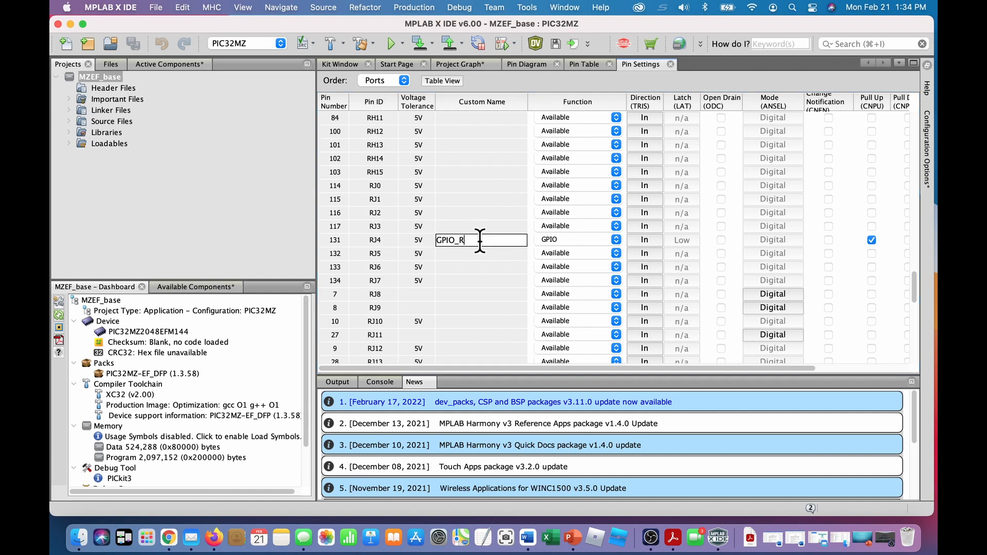
key("BackSpace")
key("BackSpace")
key("BackSpace")
key("BackSpace")
key("BackSpace")
key("BackSpace")
type("SW1")
key("Return")
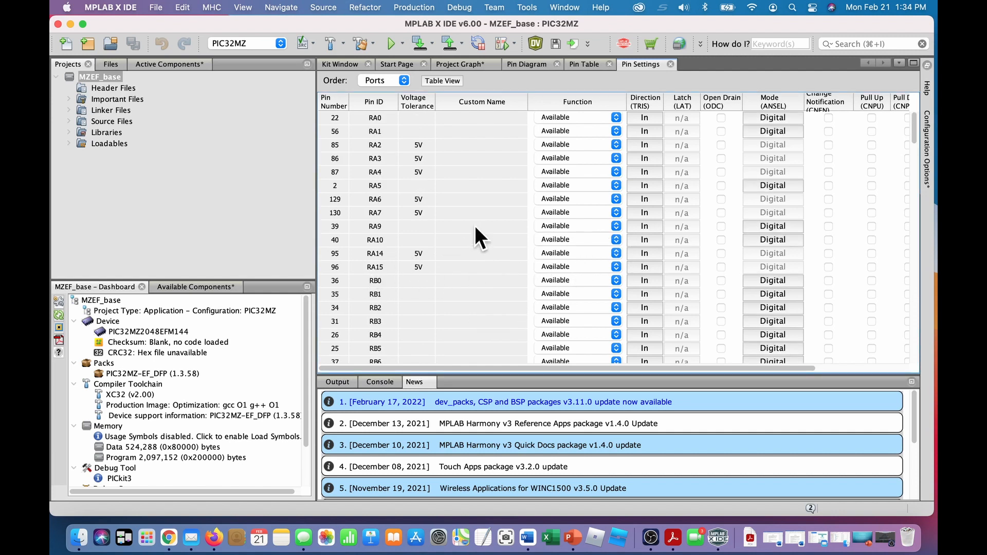
- Assign the GPIO function to pin 132 (RJ5) and enable its pull-up
left_click_drag(915, 134, 915, 298)
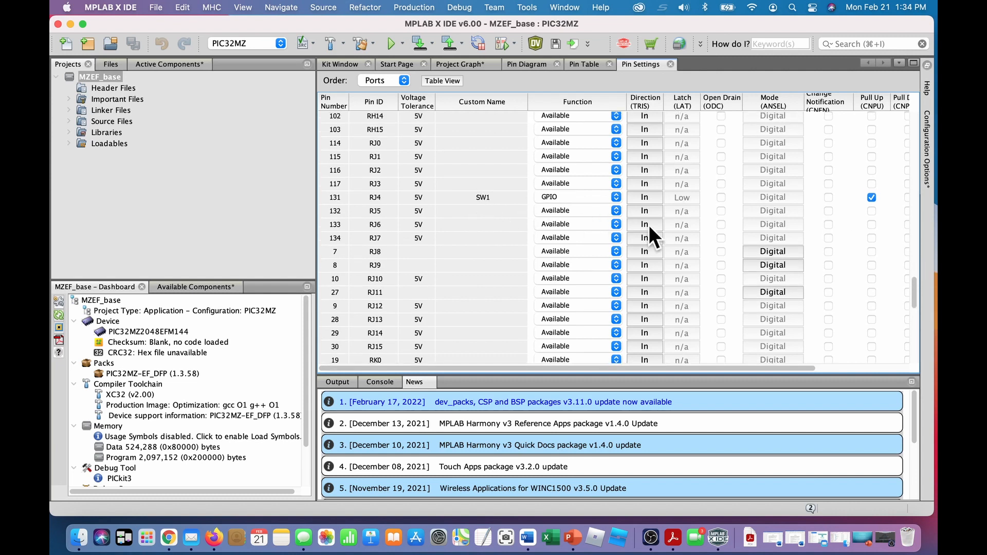
left_click(615, 210)
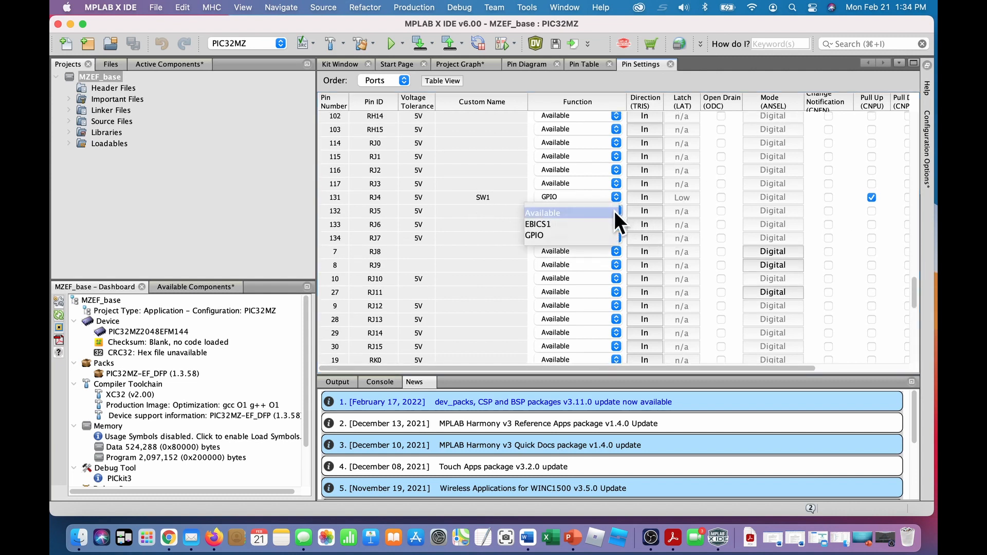
left_click(589, 235)
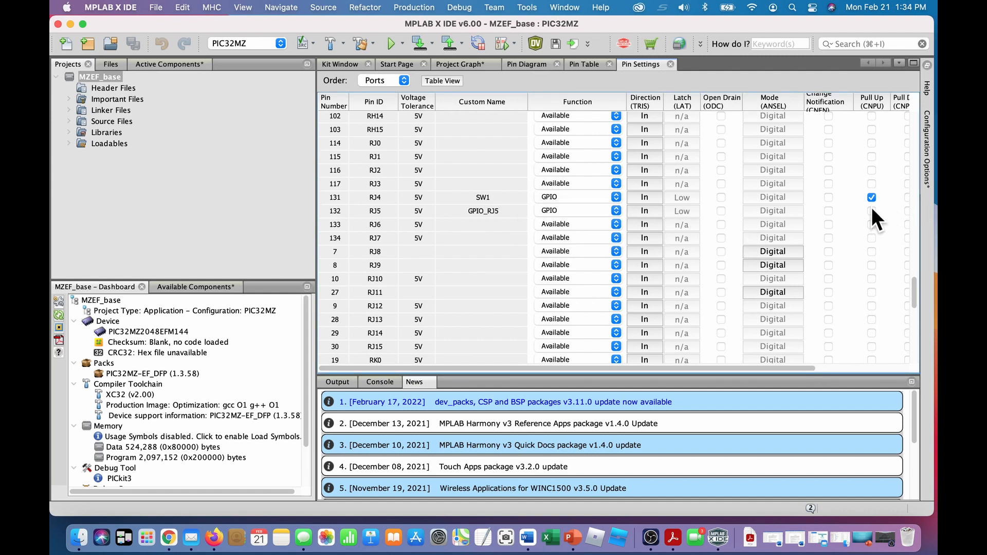
- Replace the custom name of pin RJ5 with SW2
double_click(494, 209)
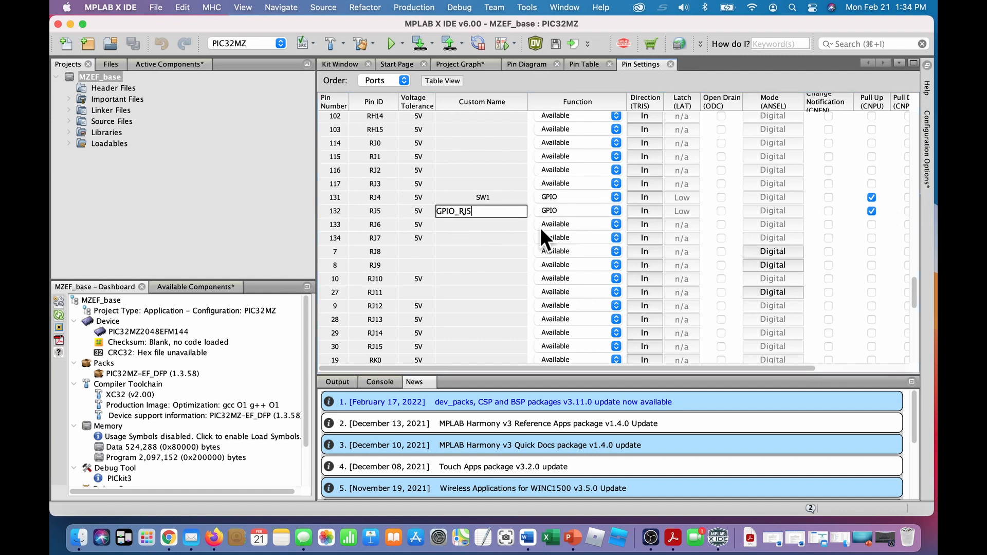
key("BackSpace")
key("BackSpace")
key("BackSpace")
key("BackSpace")
key("BackSpace")
key("BackSpace")
key("BackSpace")
key("BackSpace")
type("SW2")
left_click(572, 224)
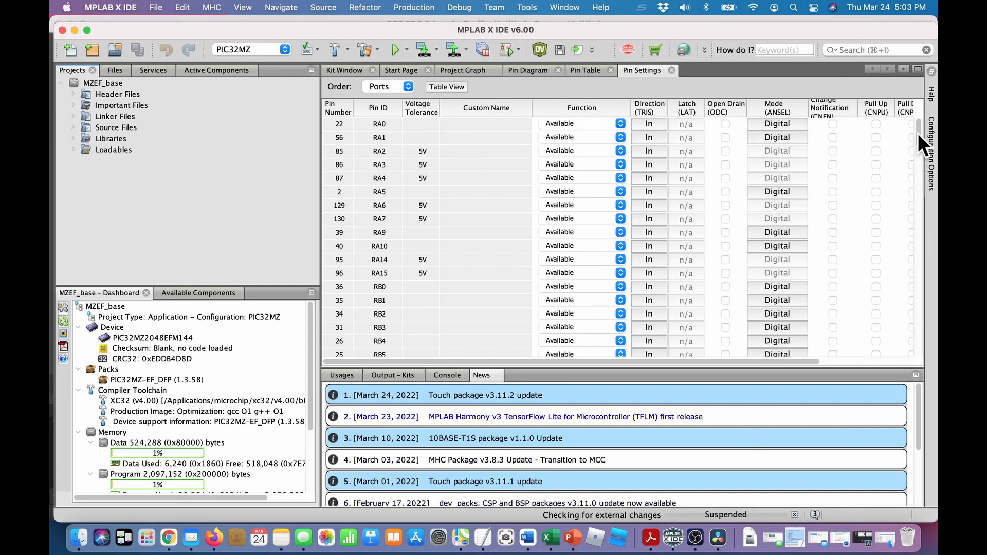
- Review the function, direction and custom name of the GPIO pins through the port-ordered pin settings list
scroll(918, 136, "down", 1)
left_click_drag(918, 134, 922, 156)
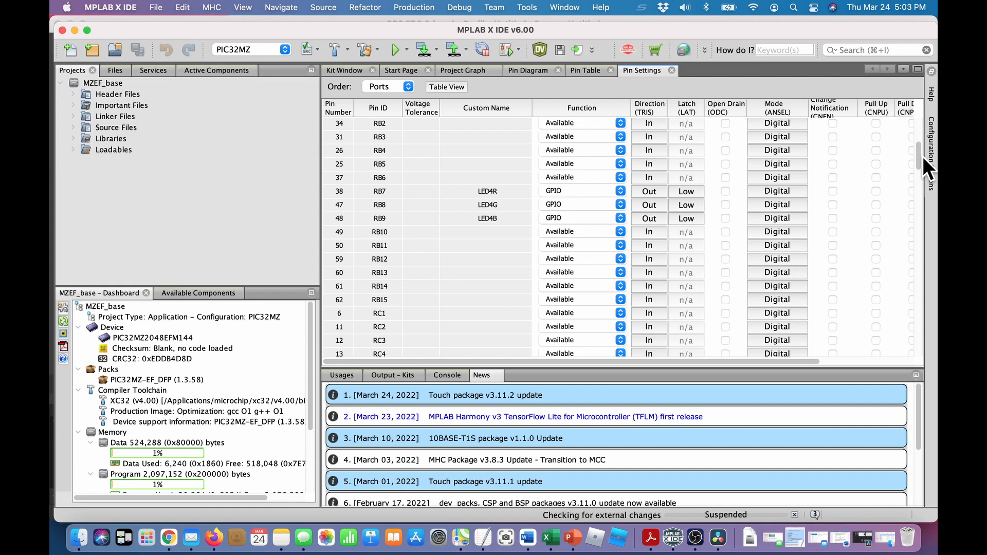
left_click_drag(923, 156, 936, 308)
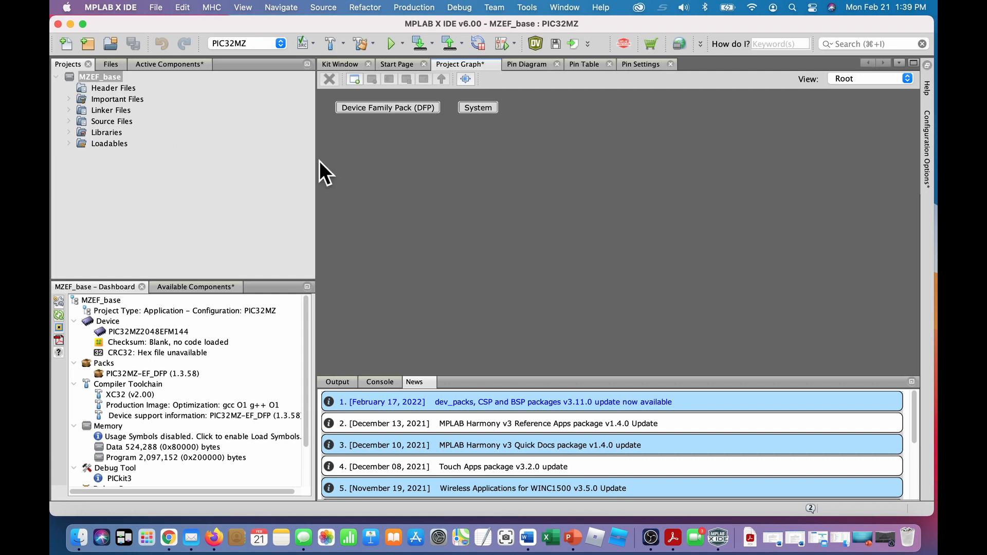
- In the MZEF_base project properties, set the family to 32-bit MCUs (PIC32) and the device to PIC32MZ2048EFM144
left_click(155, 7)
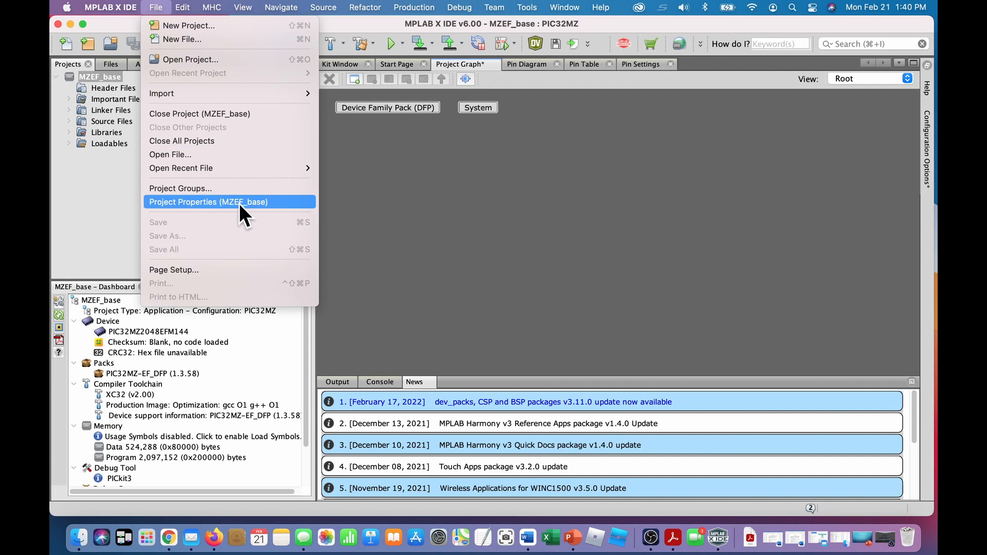
left_click(101, 209)
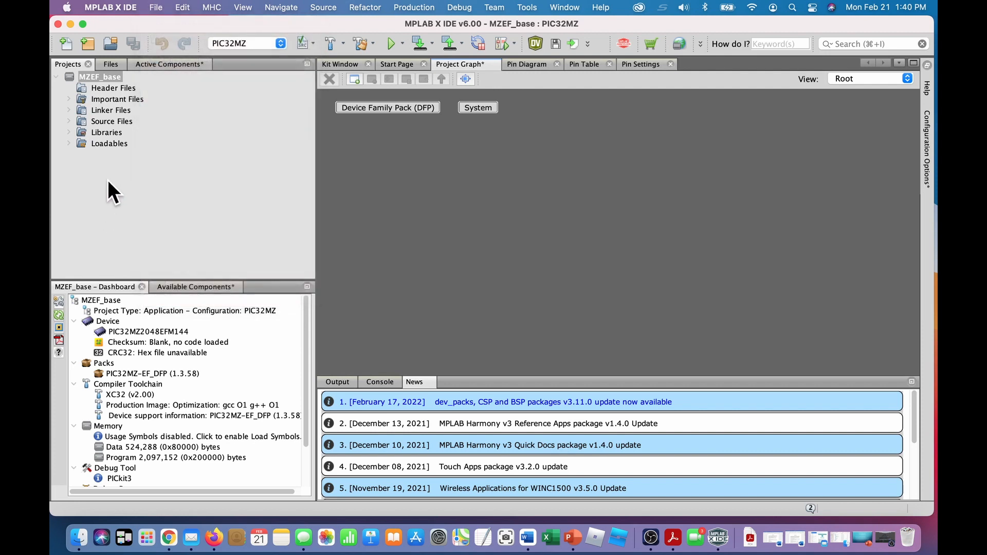
right_click(103, 76)
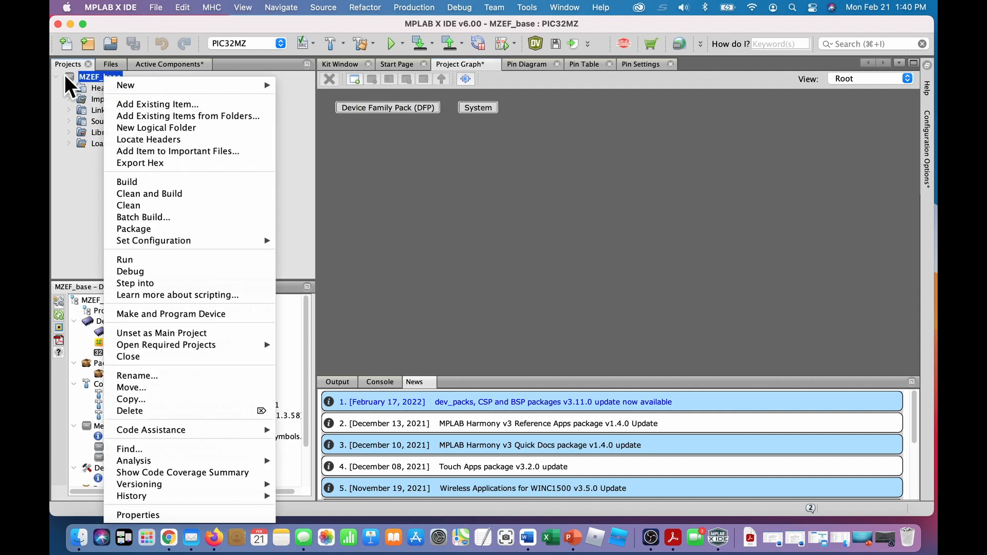
left_click(189, 514)
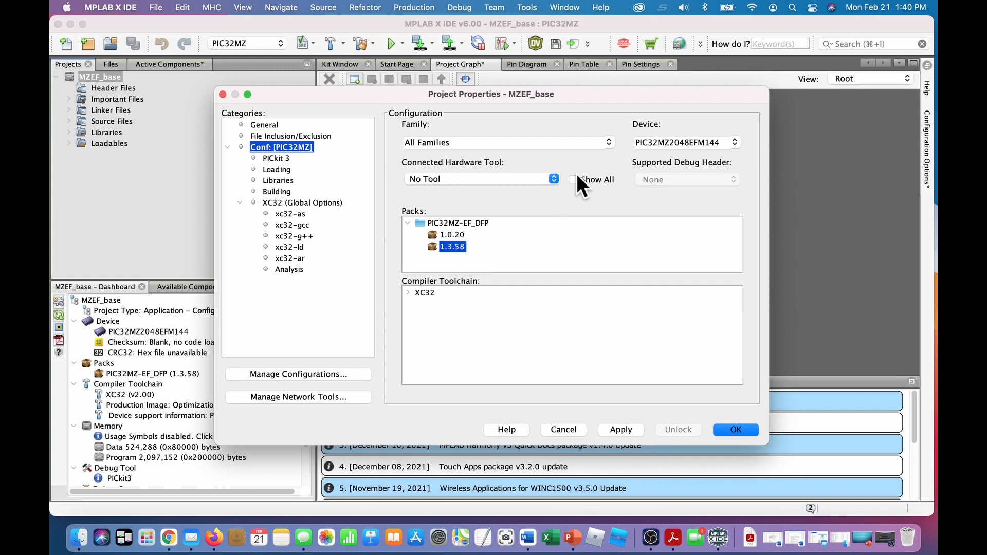
left_click(608, 142)
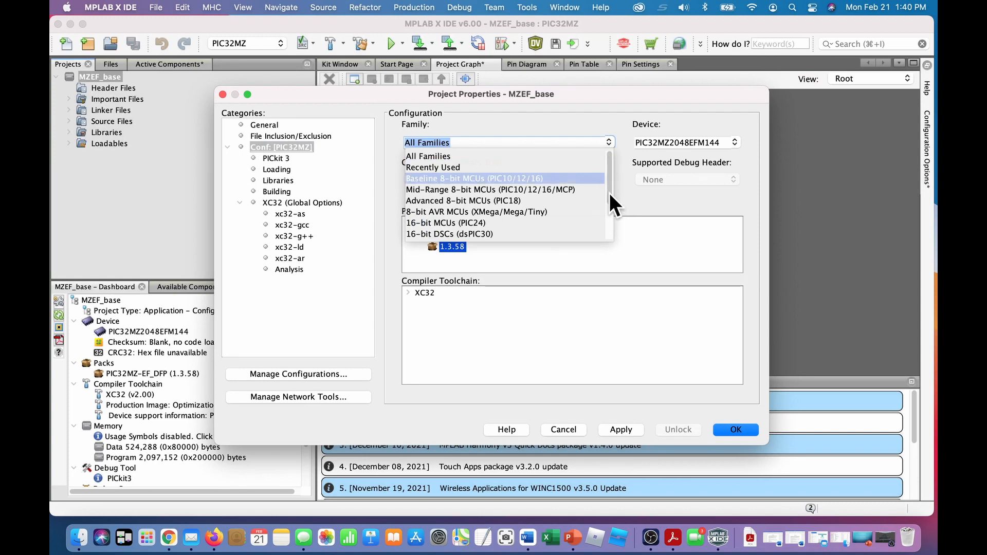
left_click_drag(612, 196, 612, 237)
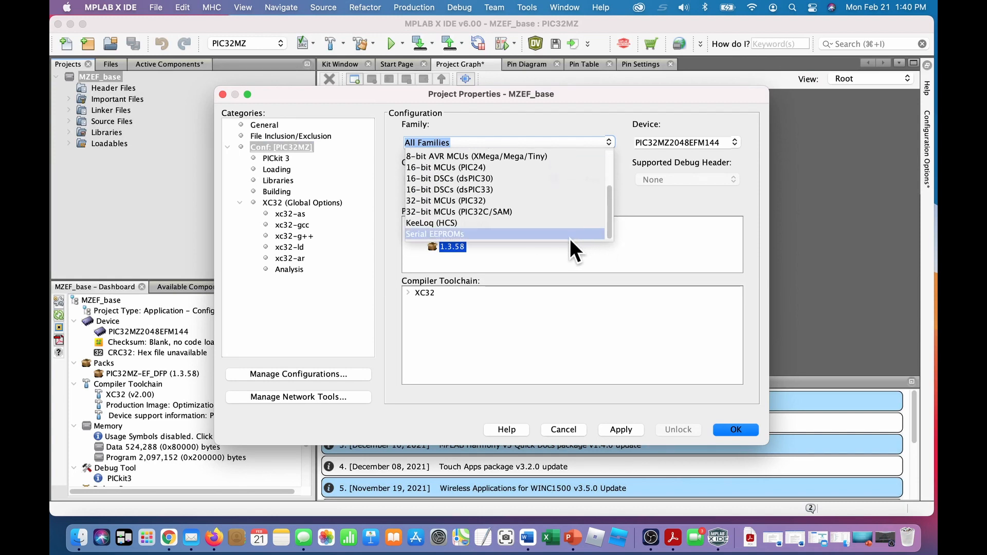
left_click(489, 201)
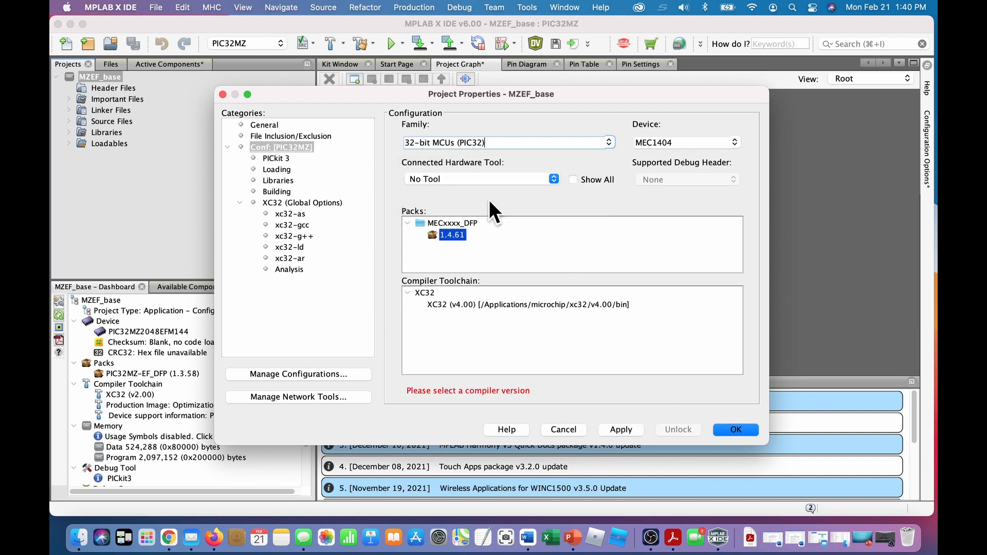
left_click(734, 143)
left_click_drag(735, 156, 736, 225)
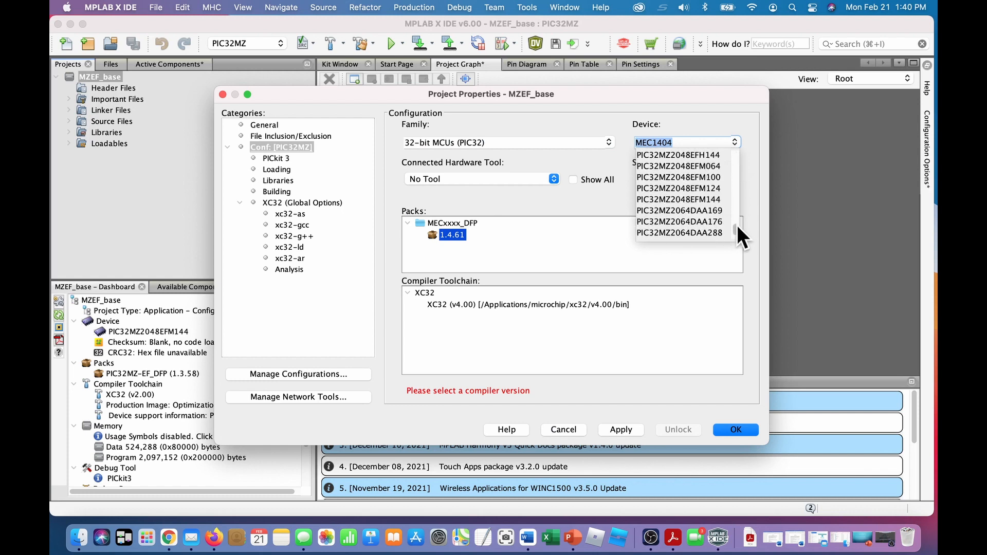
left_click(673, 198)
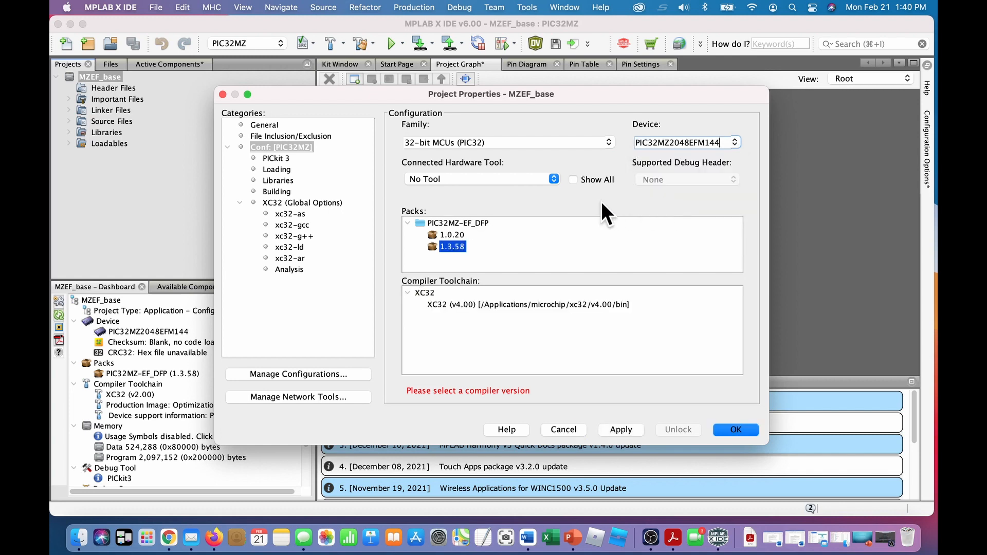
- Choose the Curiosity PIC32 MZ EF 2.0 as connected hardware tool and XC32 (v4.00) as compiler, and apply the project properties
left_click(552, 178)
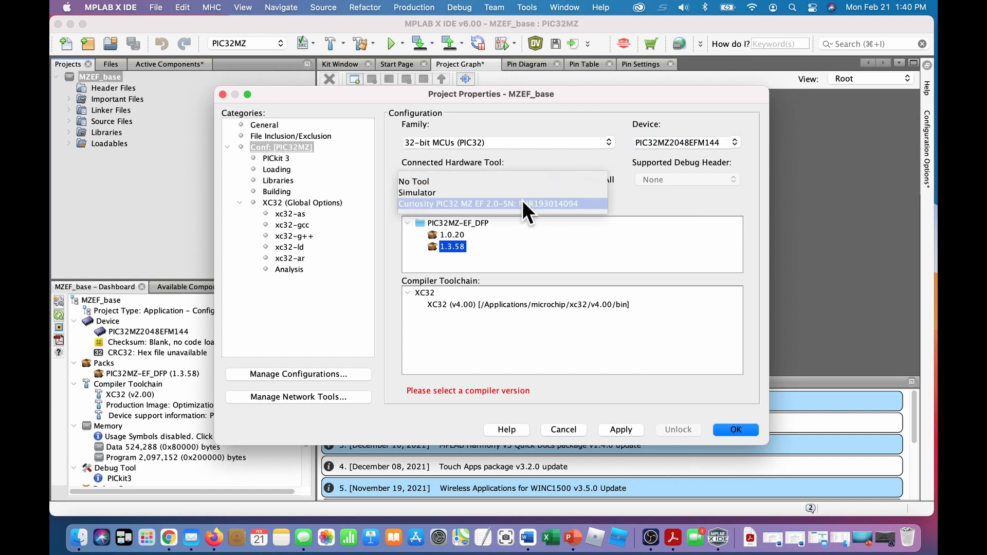
left_click(496, 205)
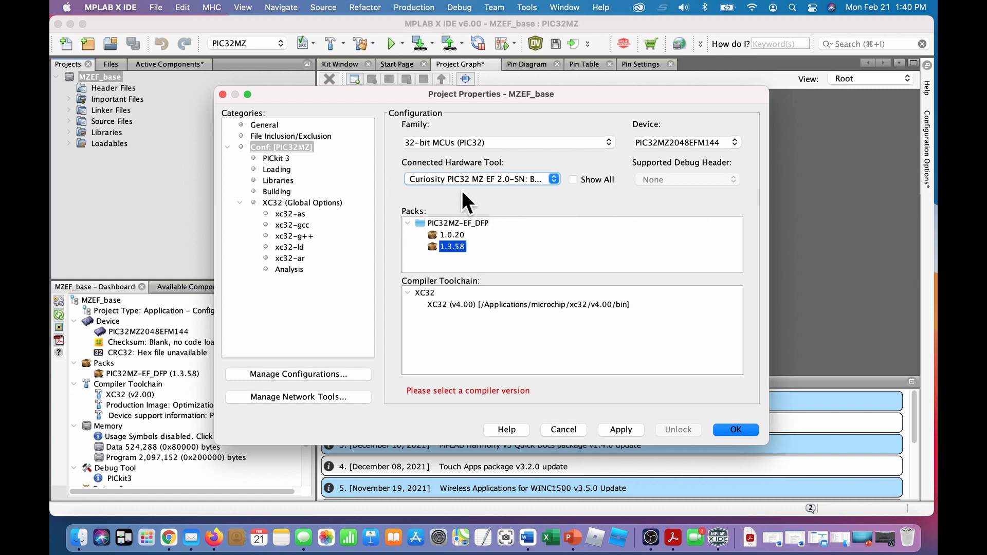
left_click(408, 292)
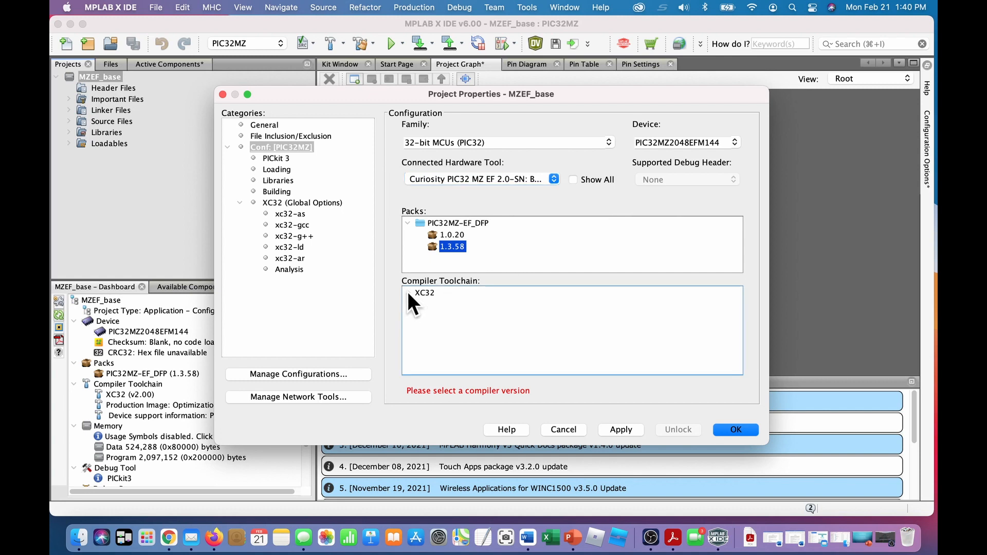
left_click(409, 292)
left_click(450, 304)
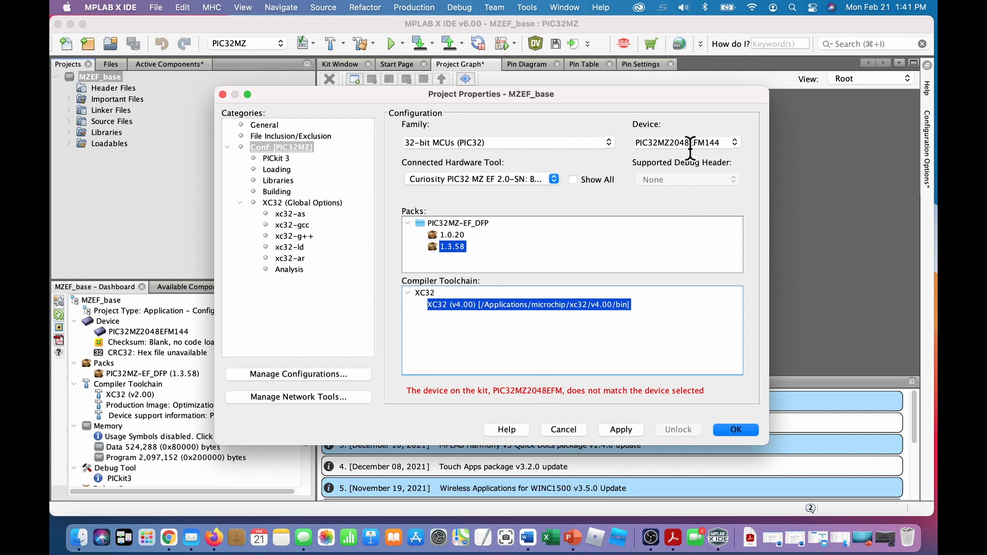
left_click(612, 425)
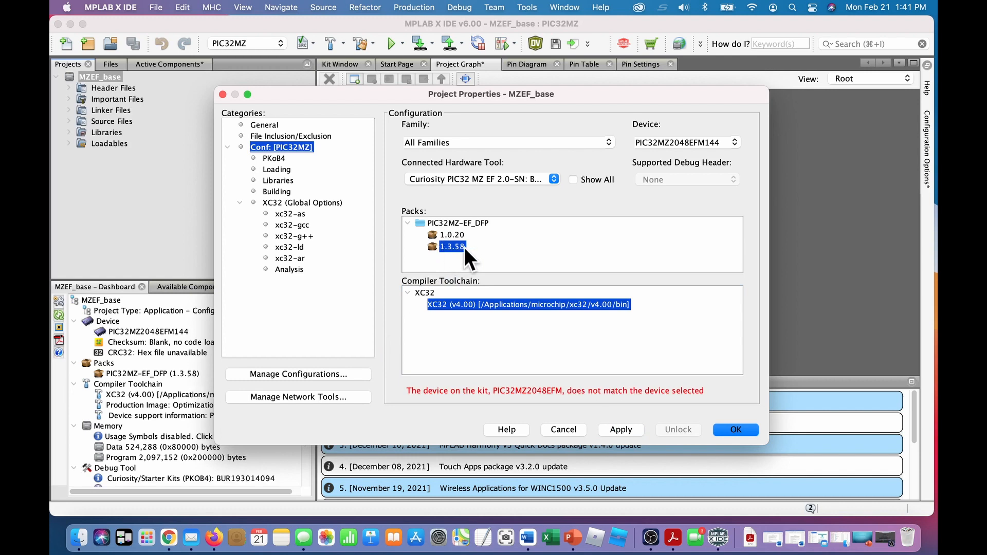
left_click(730, 428)
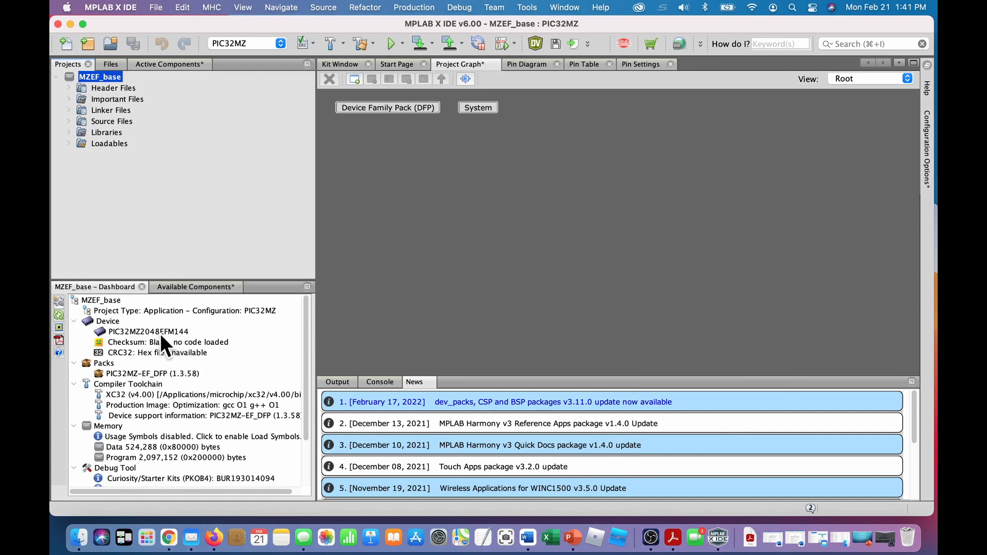
- Add the Harmony Core component to the project graph and decline the auto-activation of FreeRTOS
scroll(230, 348, "down", 2)
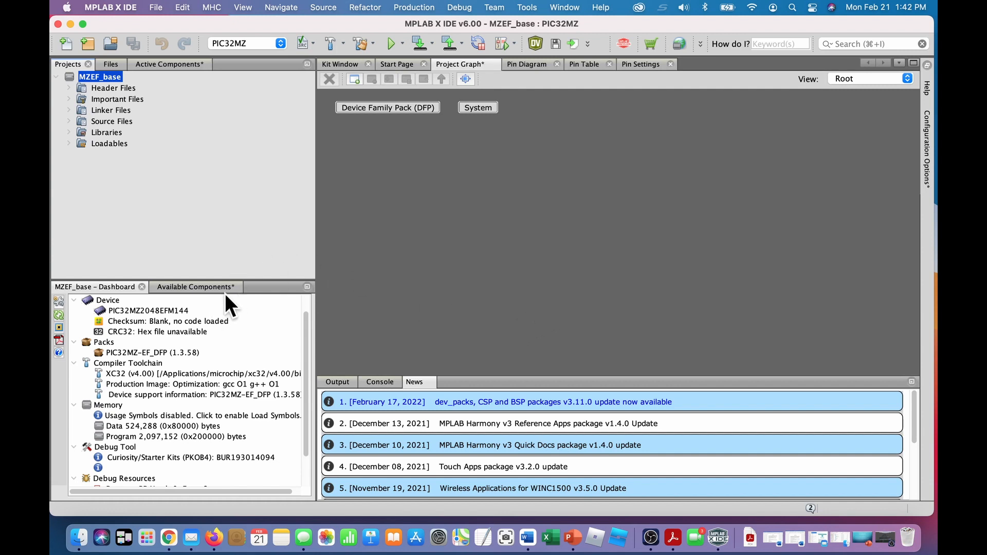
left_click(207, 290)
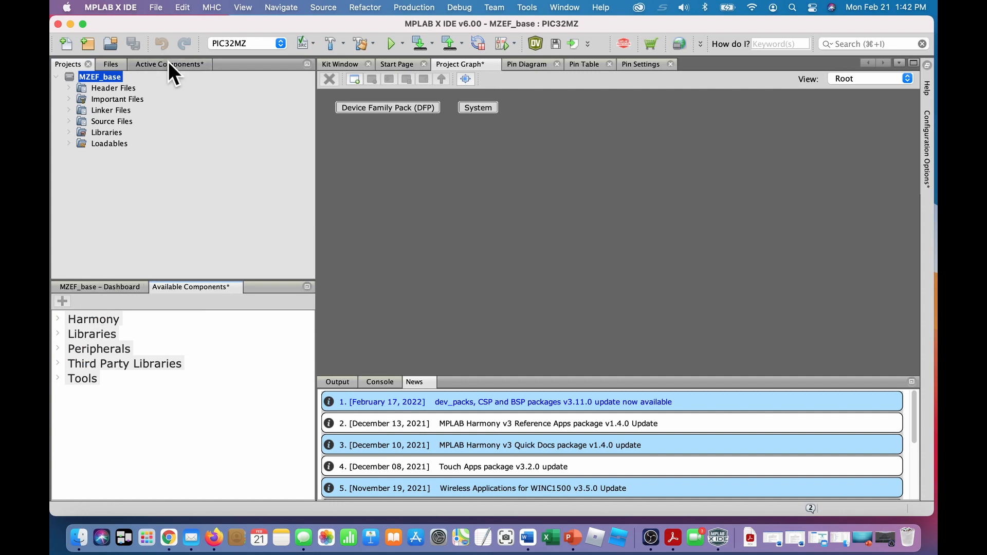
left_click(58, 319)
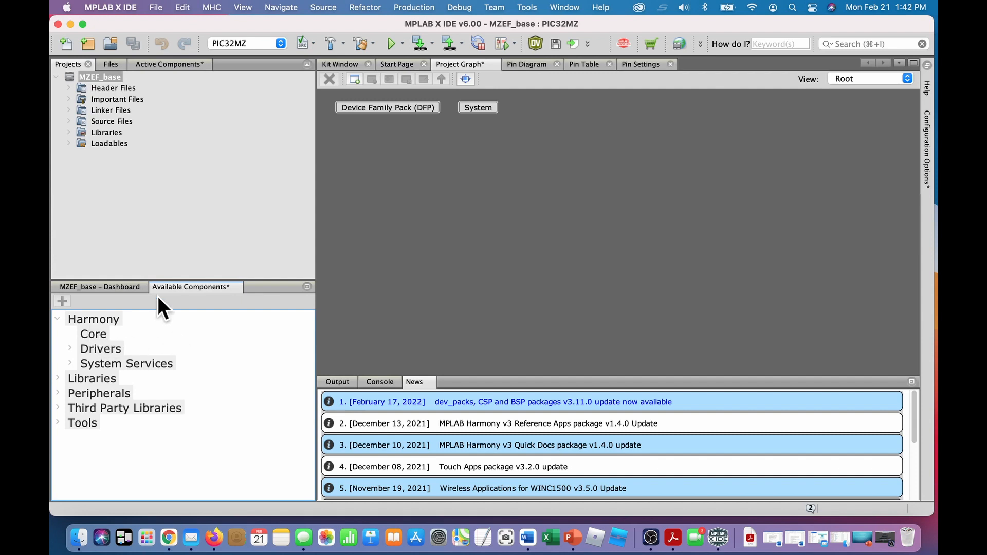
double_click(95, 334)
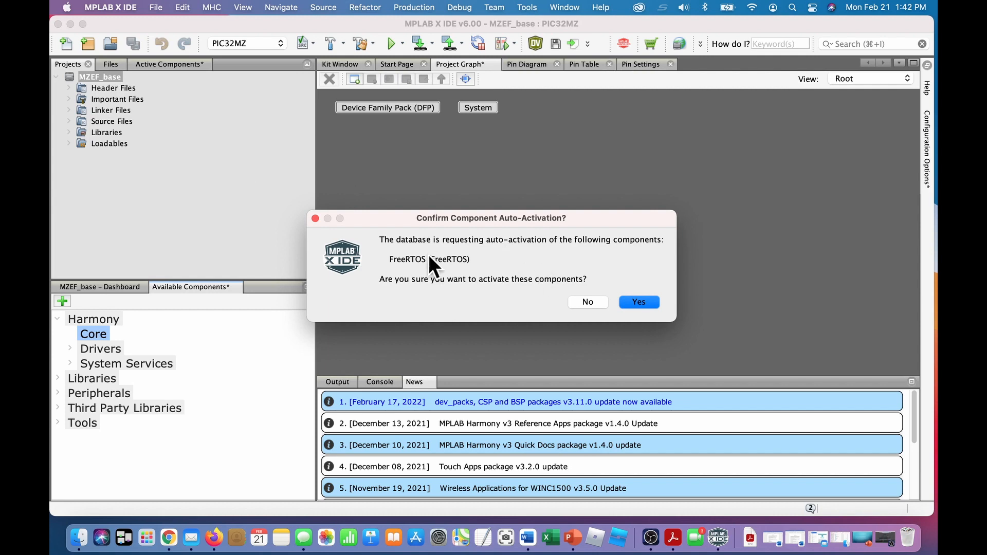
left_click(589, 300)
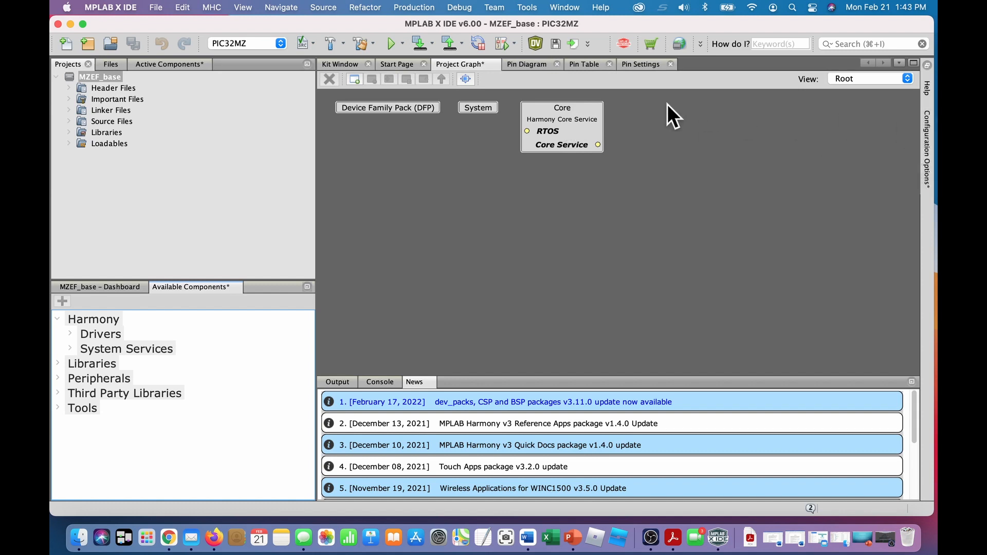
- Enable Generate Harmony Application Files for the Core component and expand the Application 0 configuration
left_click(543, 109)
left_click(927, 154)
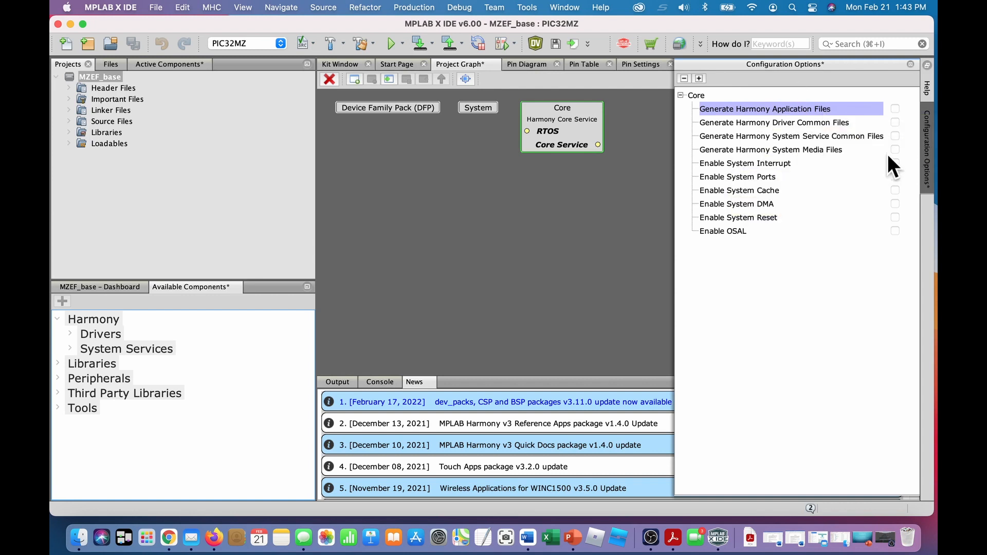
left_click(896, 108)
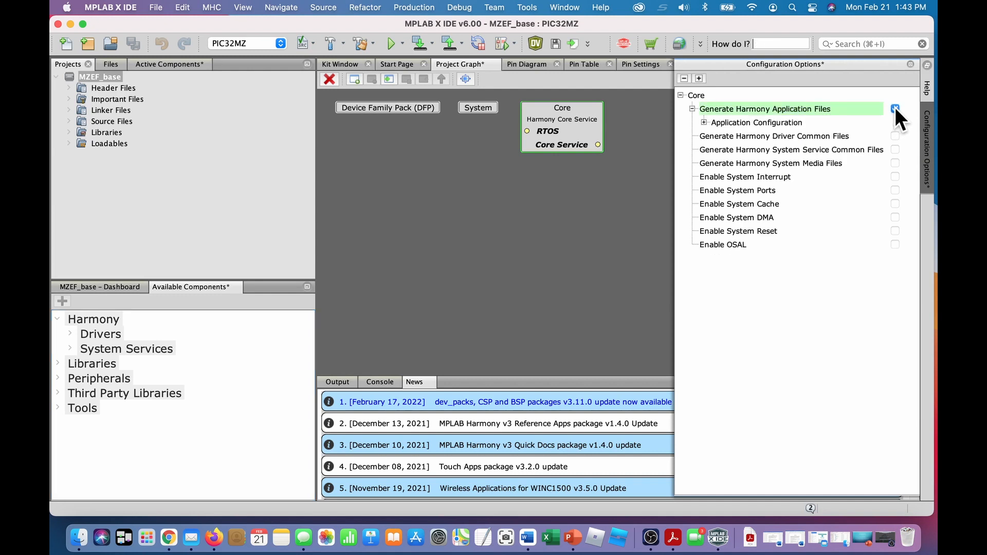
left_click(703, 122)
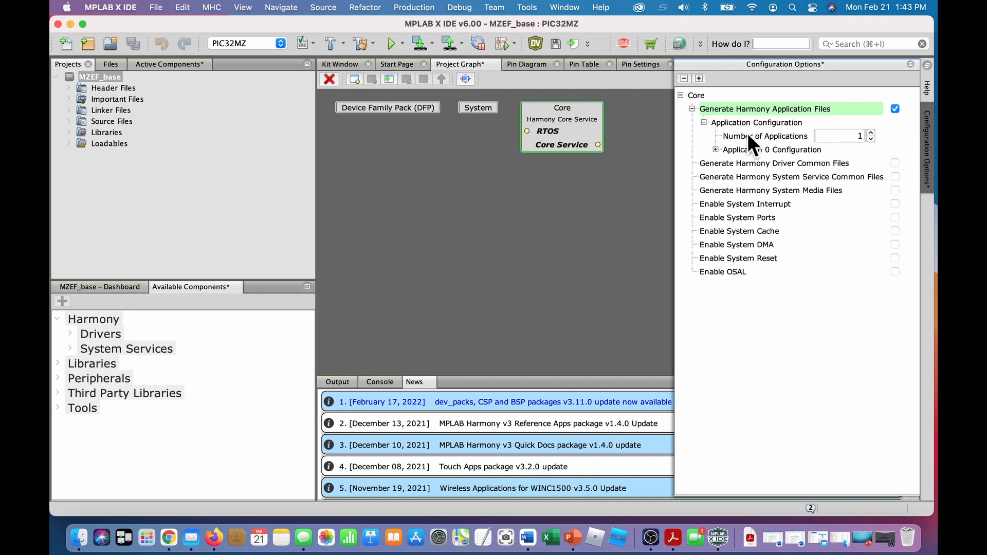
left_click(715, 149)
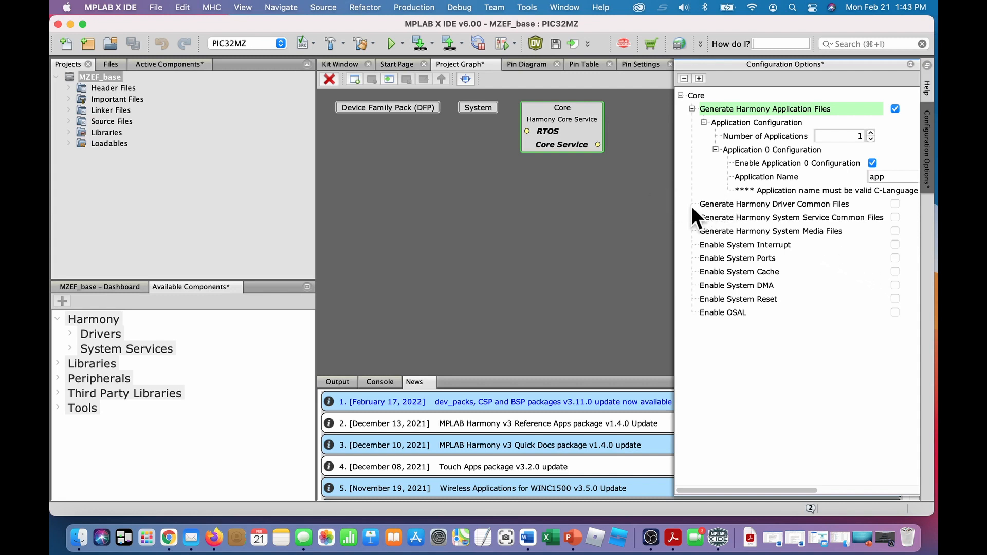
- Enable generation of the Harmony driver common, system service common and system media files, plus System Ports and System Reset
left_click(895, 204)
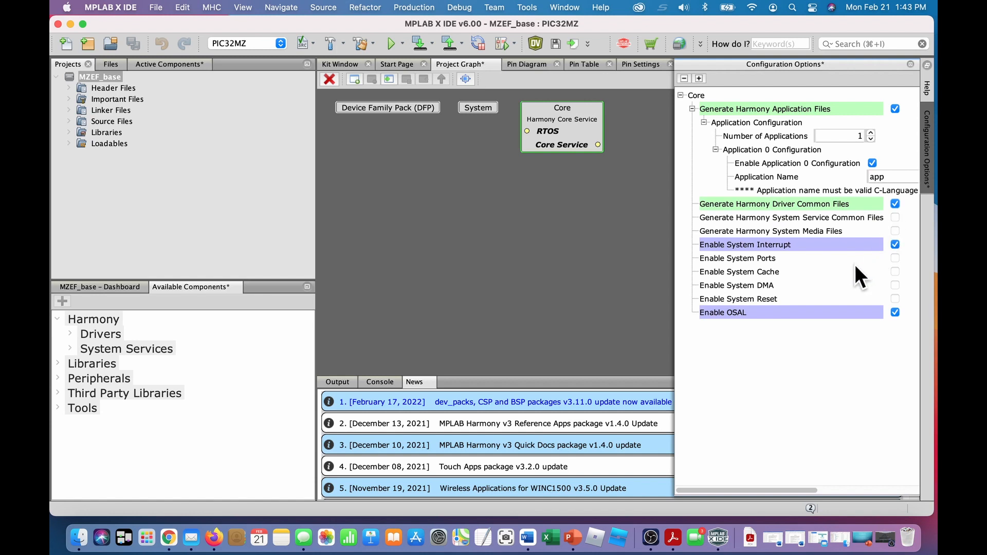
left_click(894, 217)
left_click(894, 231)
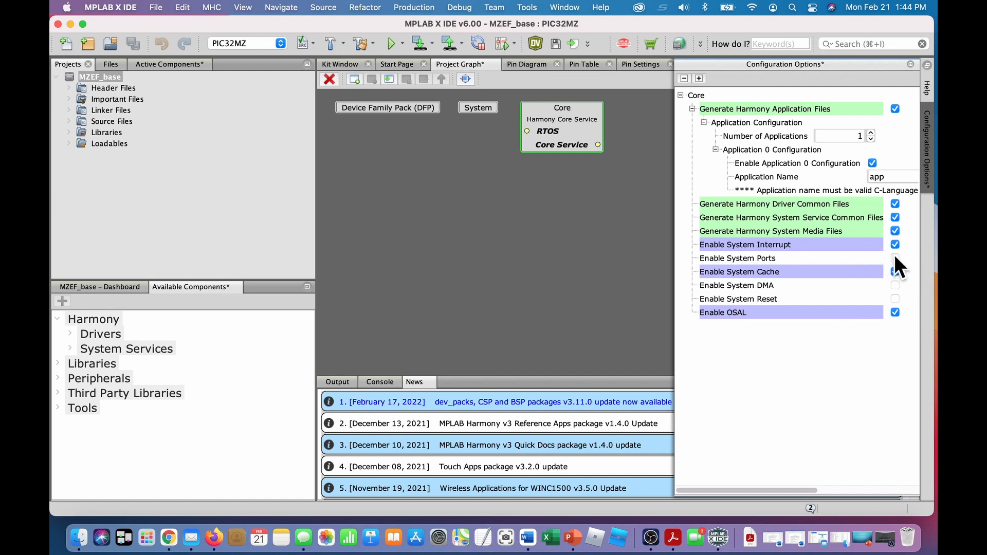
left_click(895, 258)
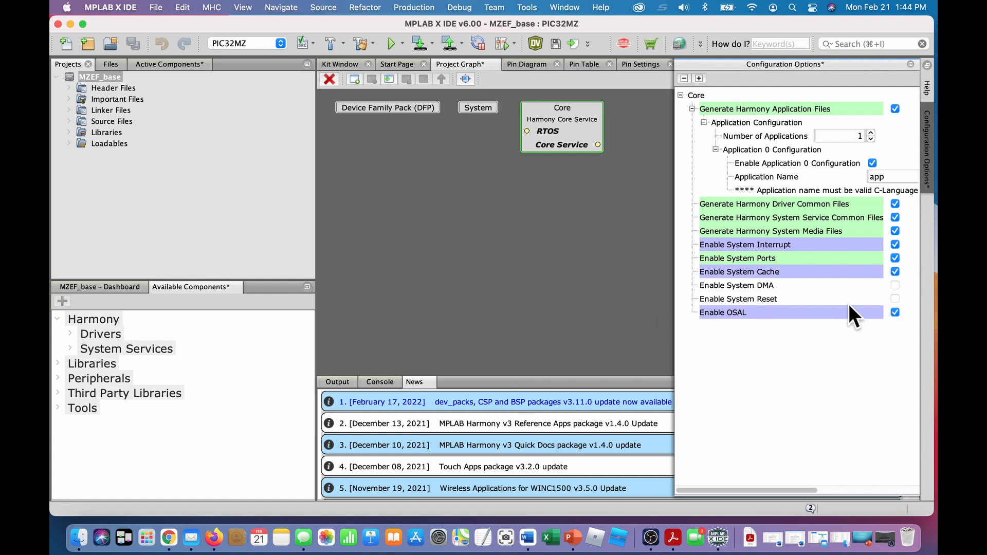
left_click(895, 299)
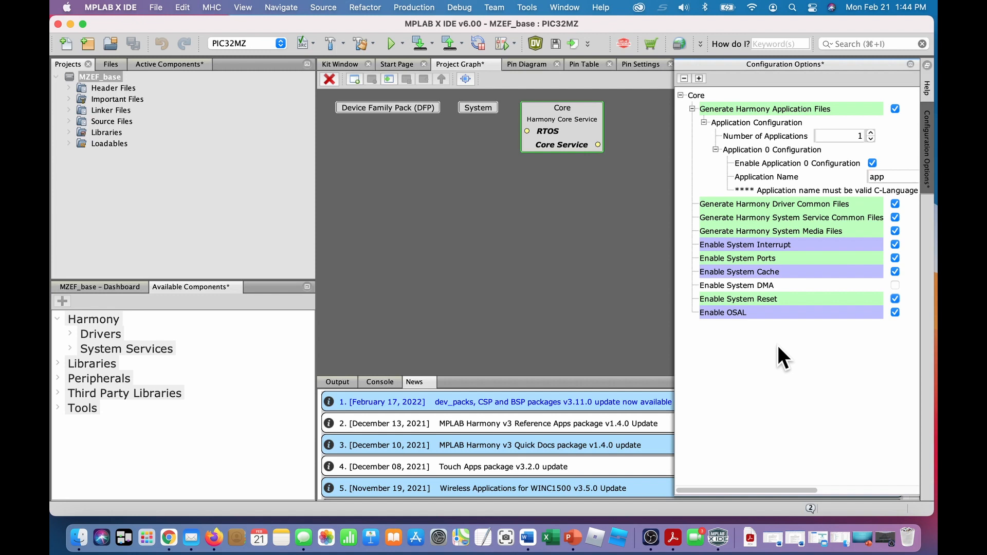
- Generate the Harmony project code using the USER_ALL merge strategy
left_click(622, 167)
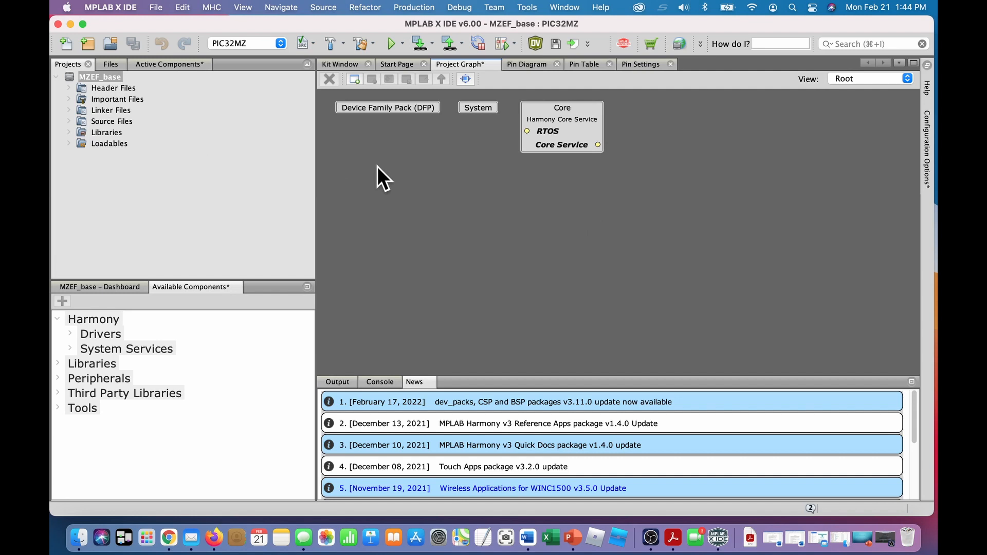
left_click(210, 7)
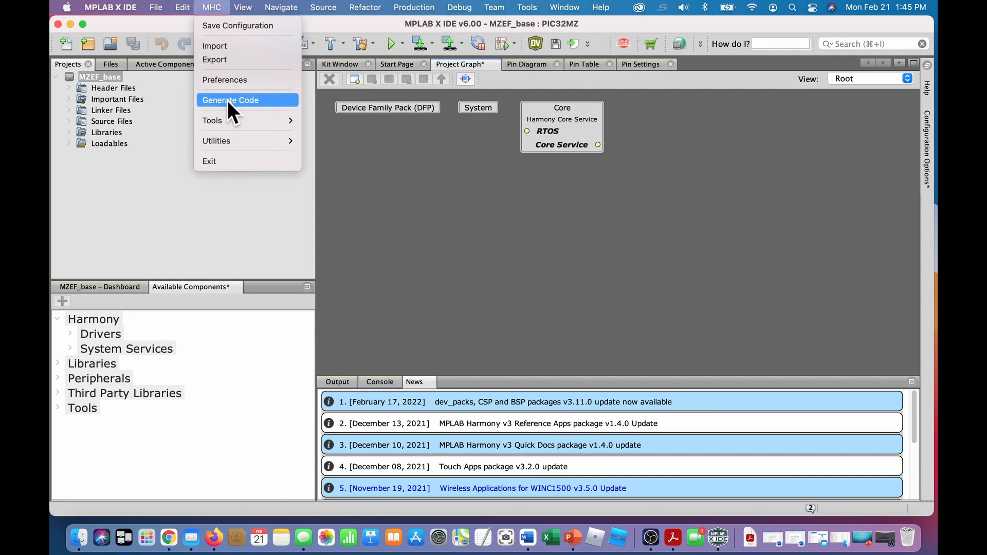
left_click(587, 43)
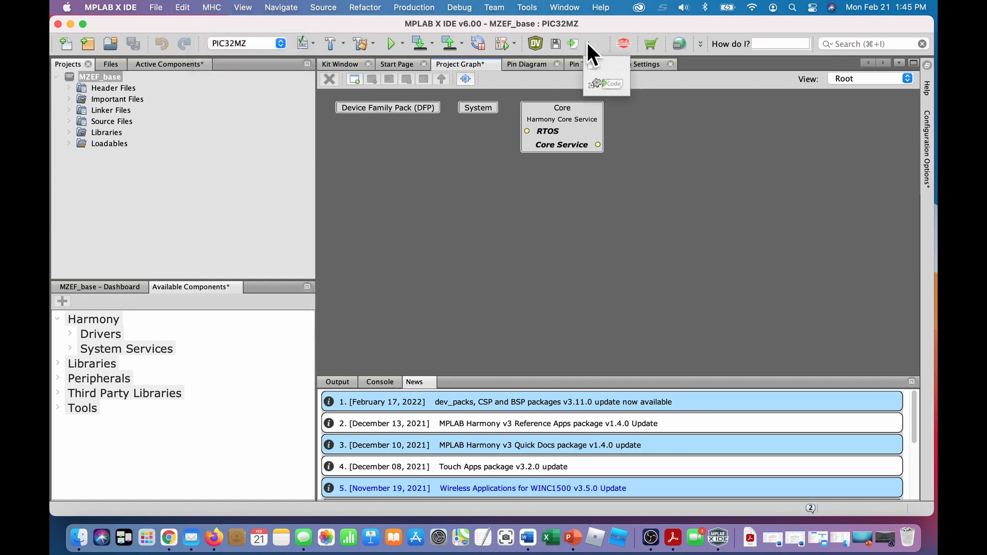
left_click(608, 82)
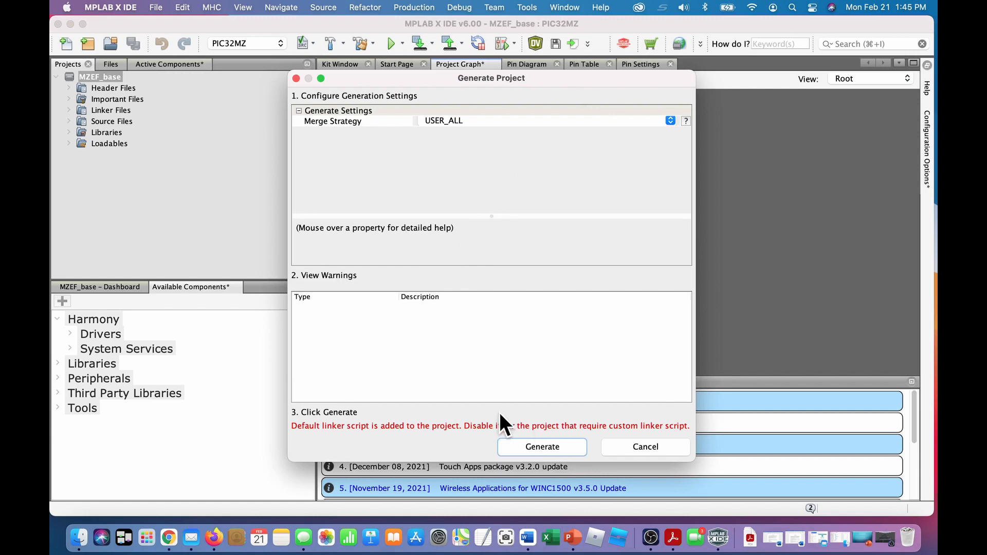
left_click(542, 447)
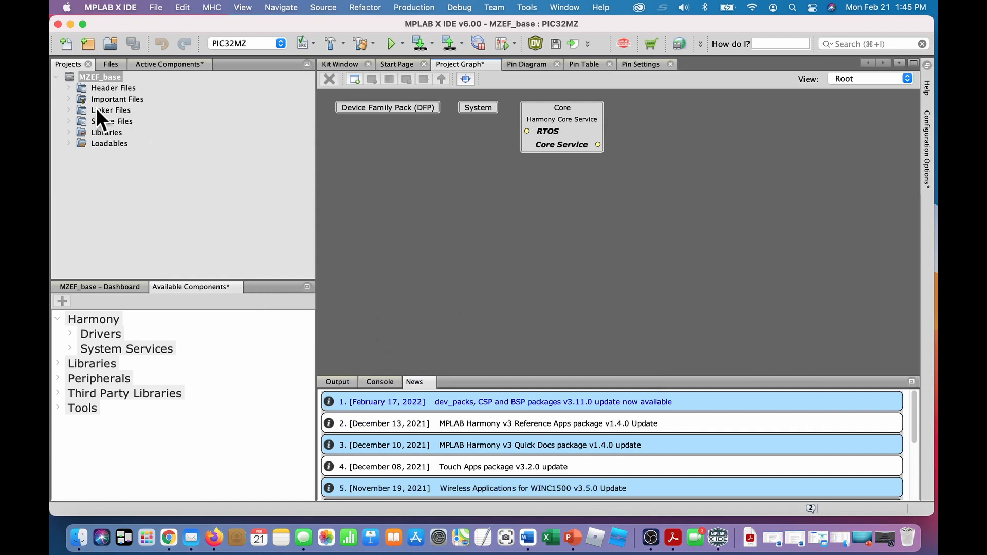
- Expand Header Files and the config/PIC32MZ folder under Source Files in the project tree
left_click(70, 86)
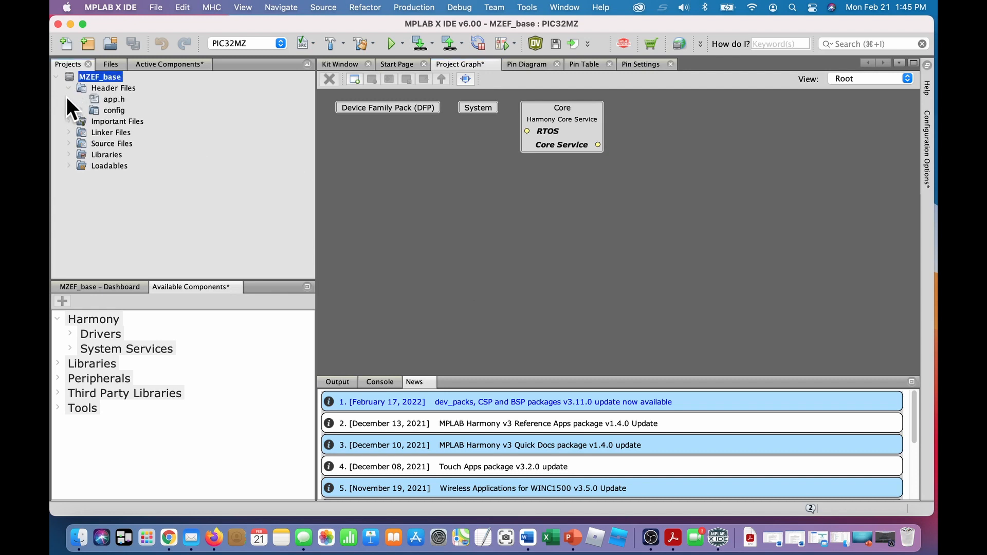
left_click(69, 144)
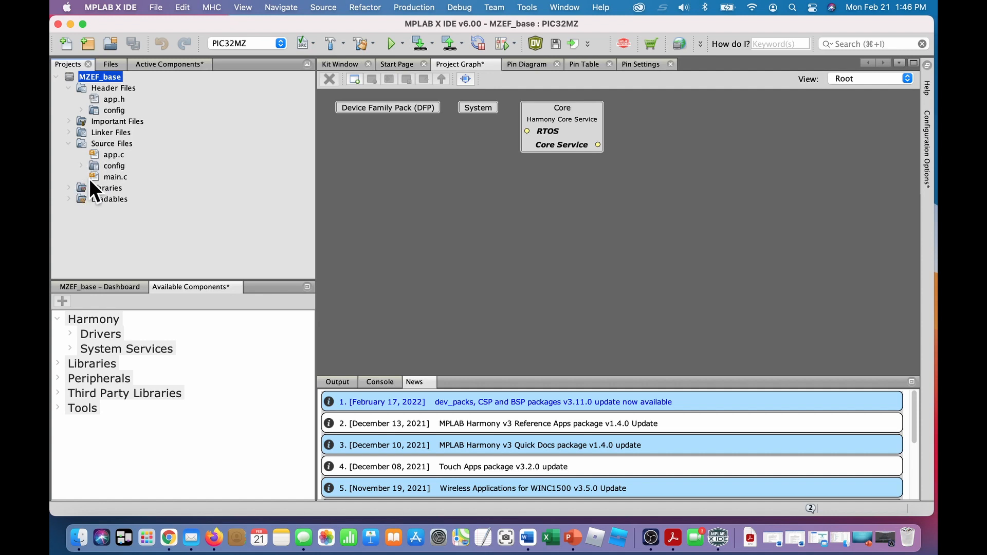
left_click(83, 166)
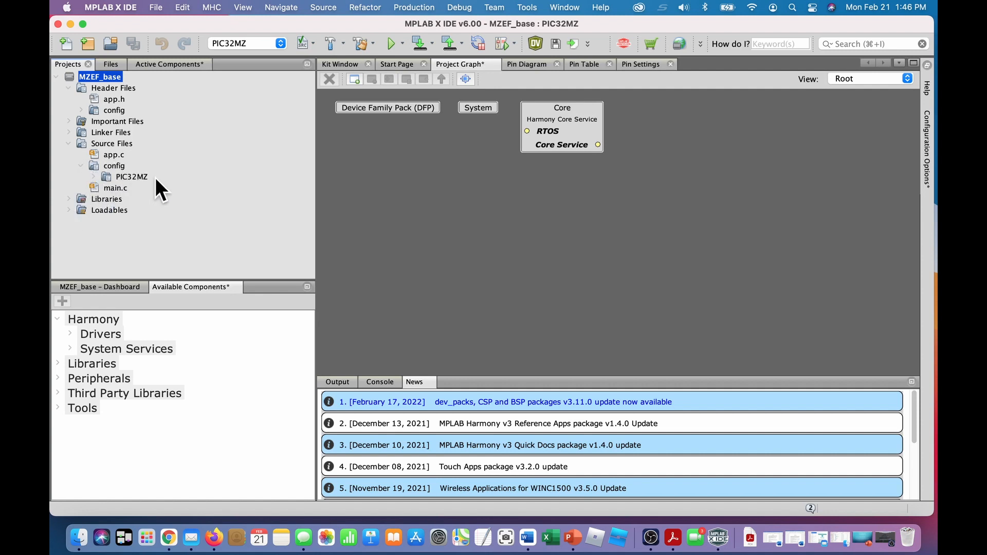
left_click(94, 176)
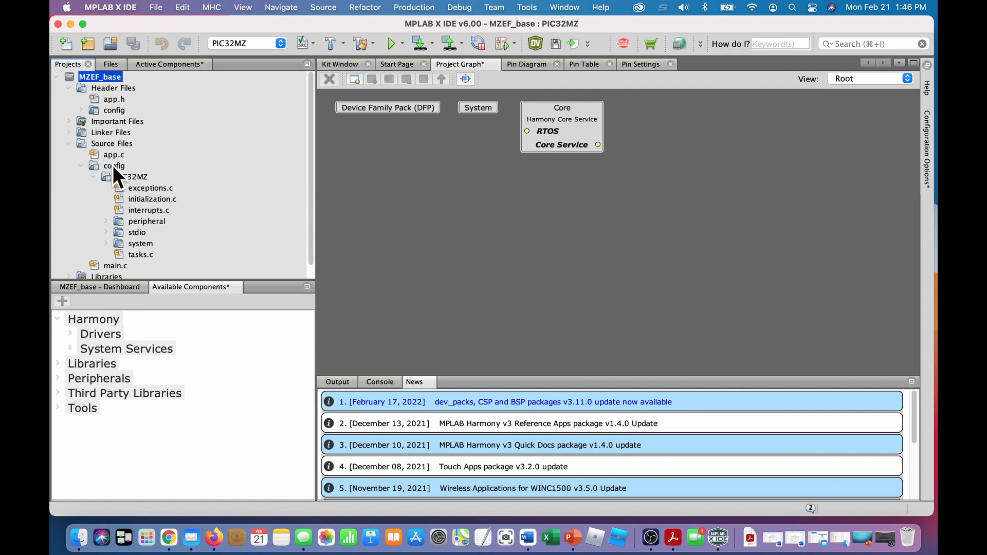
- Open plib_gpio.c from the peripheral/gpio folder of the PIC32MZ source files
left_click(105, 221)
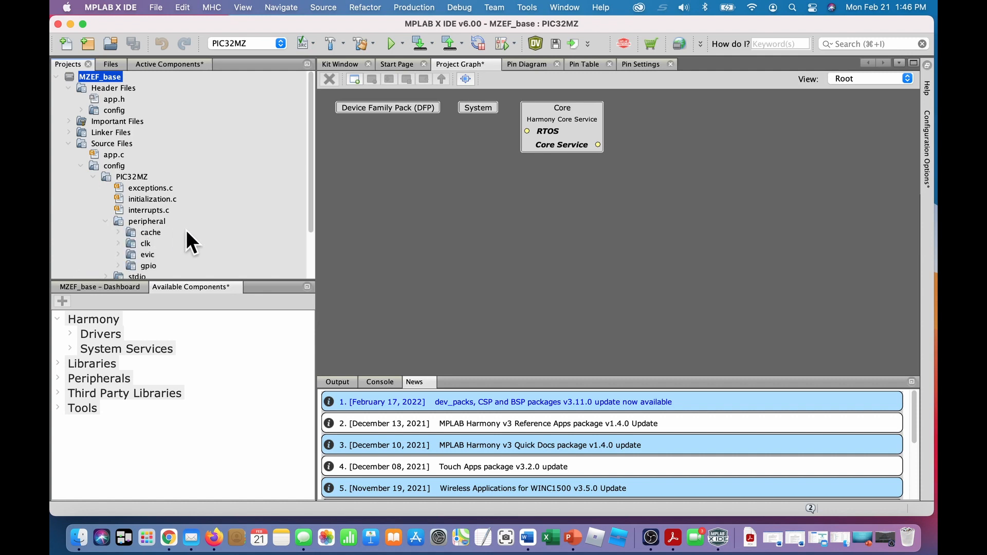
scroll(187, 230, "down", 2)
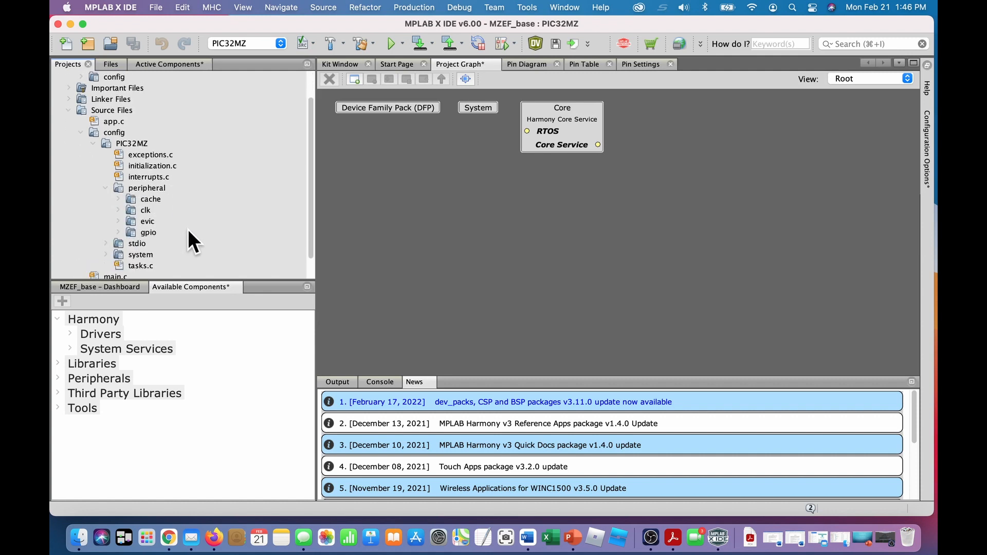
left_click(119, 233)
scroll(195, 226, "down", 3)
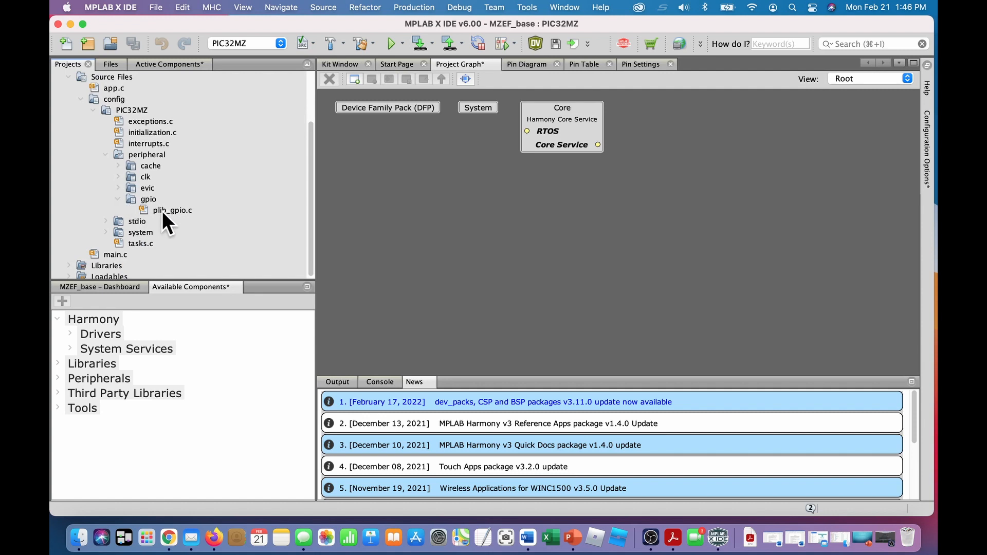
left_click(158, 211)
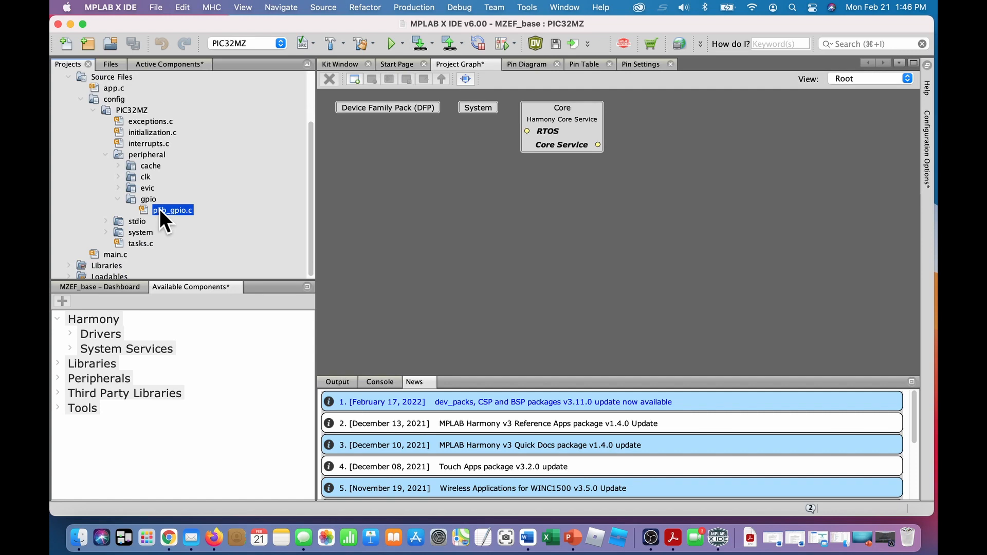
double_click(165, 211)
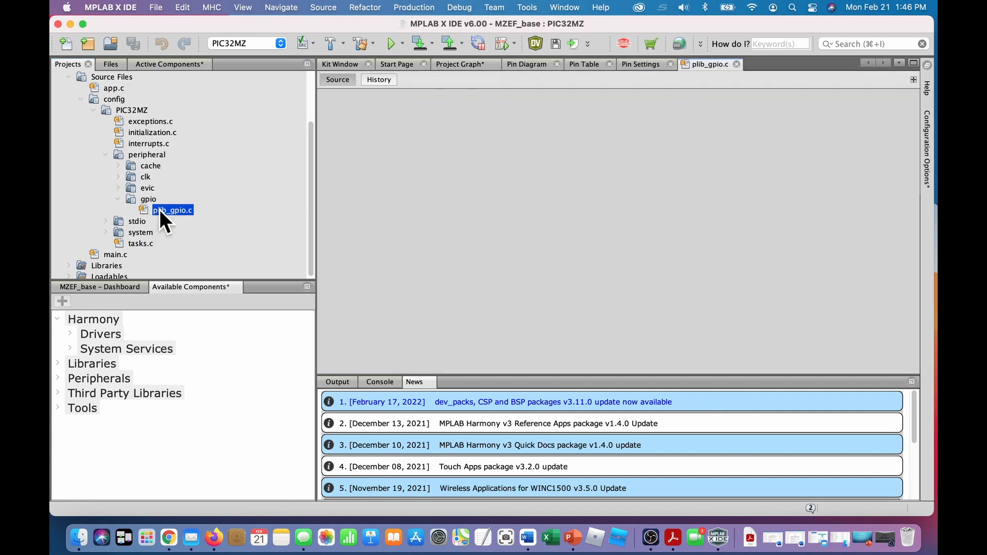
- Examine the port initialization code and the GPIO port read and write functions in plib_gpio.c
scroll(488, 229, "down", 5)
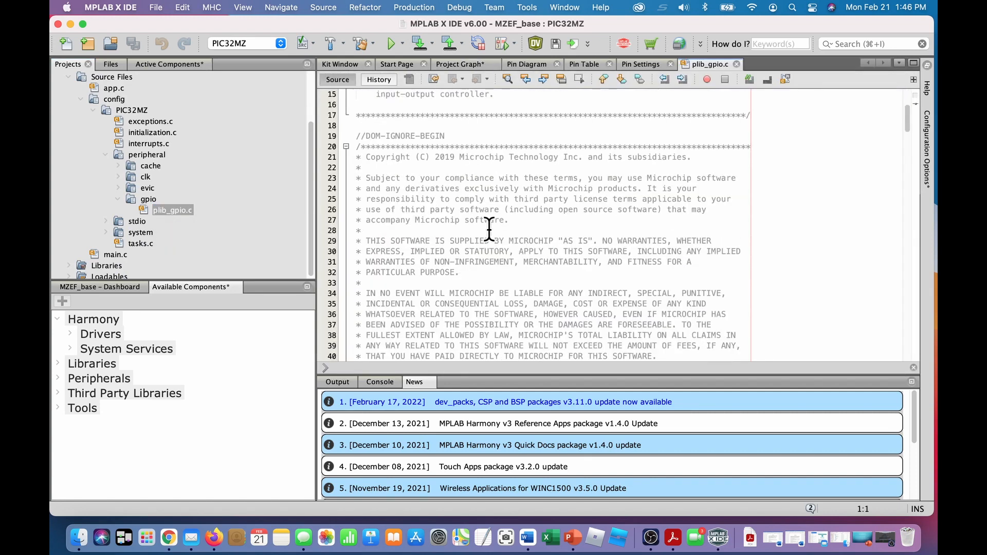
scroll(489, 230, "down", 10)
scroll(490, 229, "down", 5)
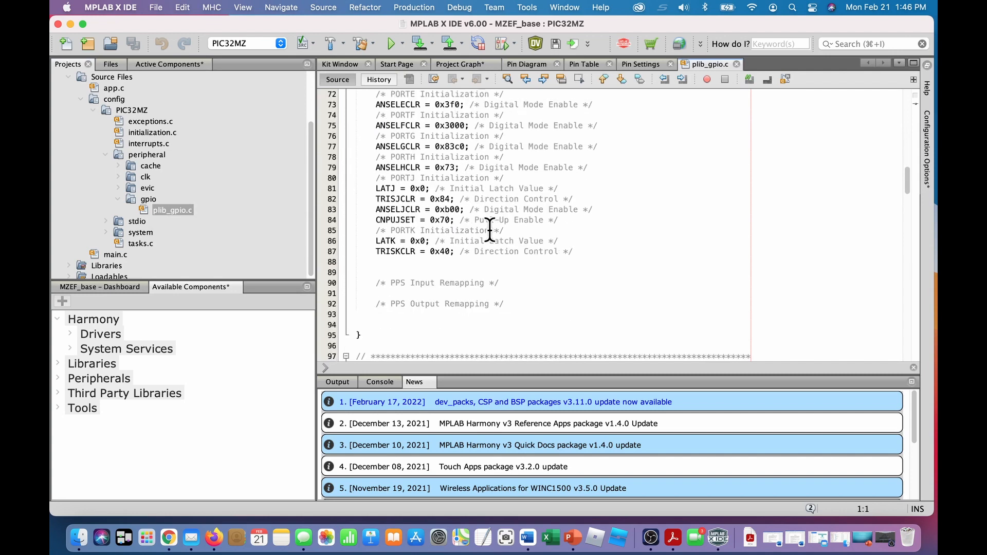
scroll(490, 229, "down", 1)
scroll(490, 229, "down", 9)
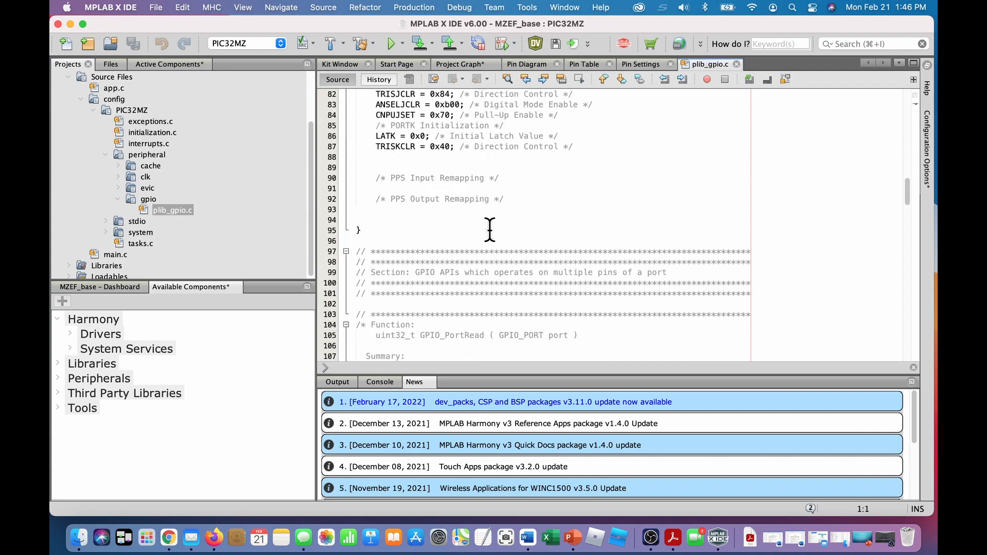
scroll(489, 229, "down", 1)
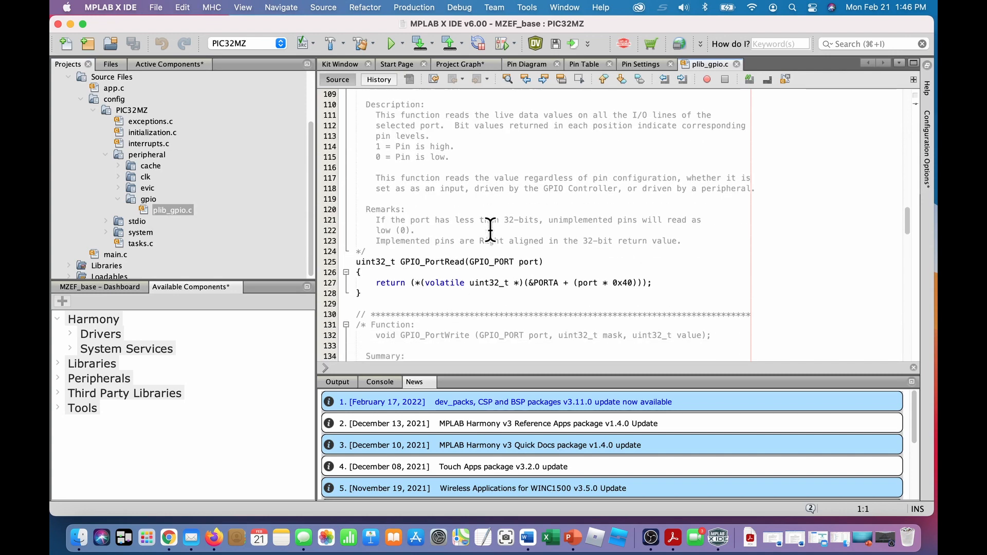
scroll(490, 230, "up", 10)
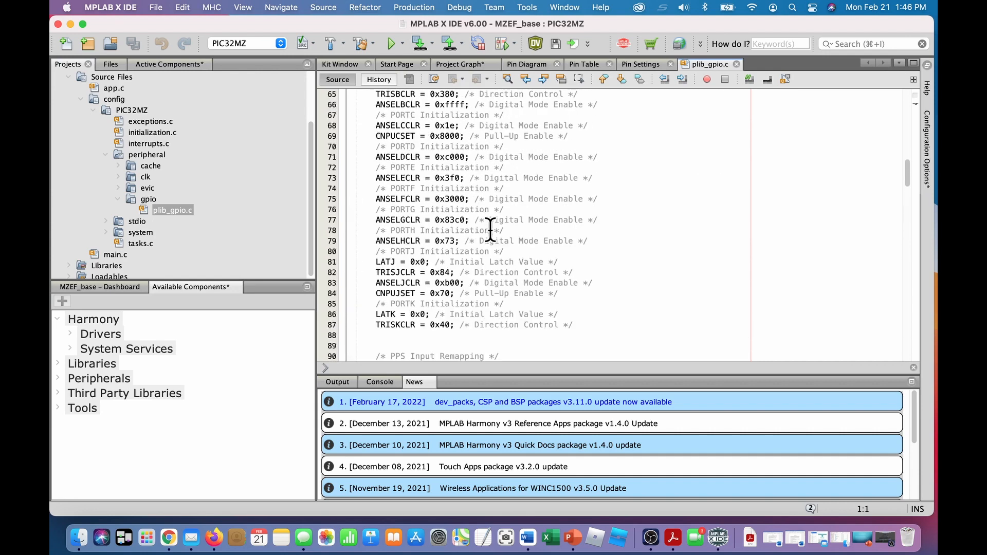
scroll(491, 229, "up", 2)
scroll(583, 239, "down", 12)
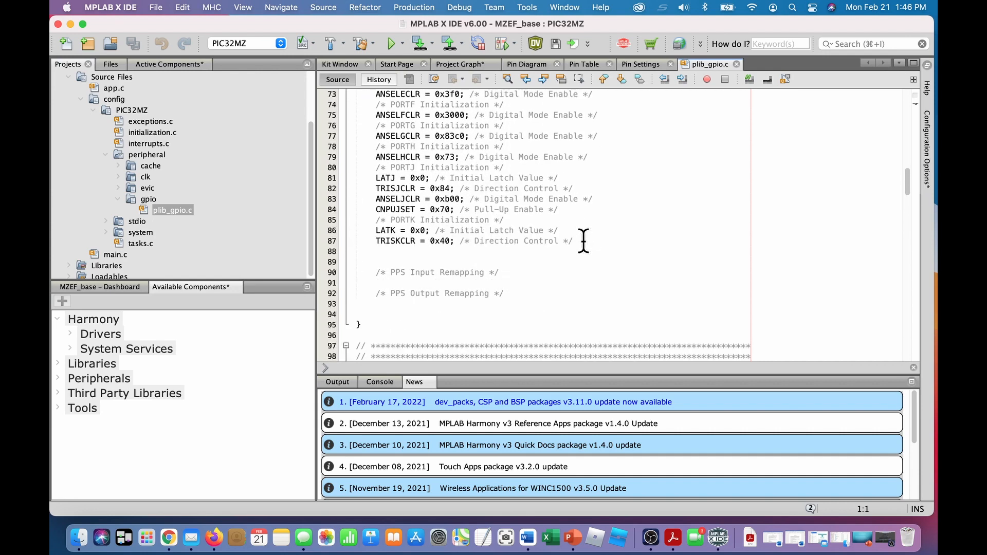
scroll(581, 239, "down", 8)
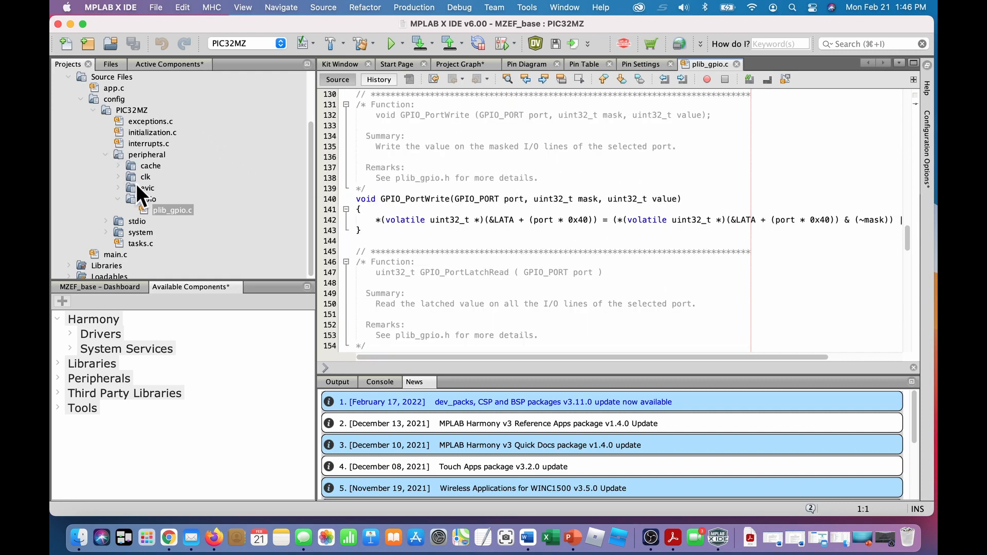
- Open plib_gpio.h from config/PIC32MZ/peripheral/gpio under Header Files
scroll(173, 171, "up", 3)
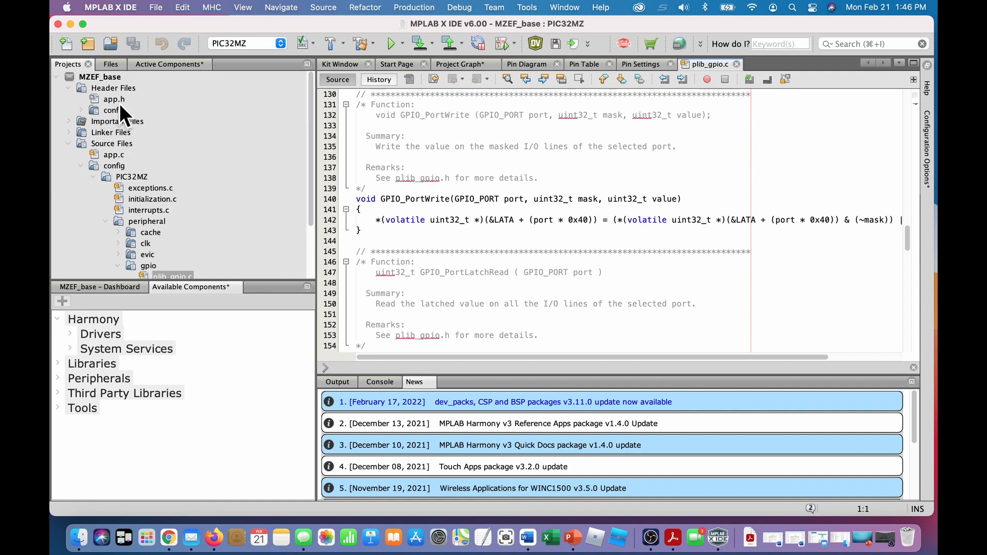
left_click(81, 110)
left_click(92, 122)
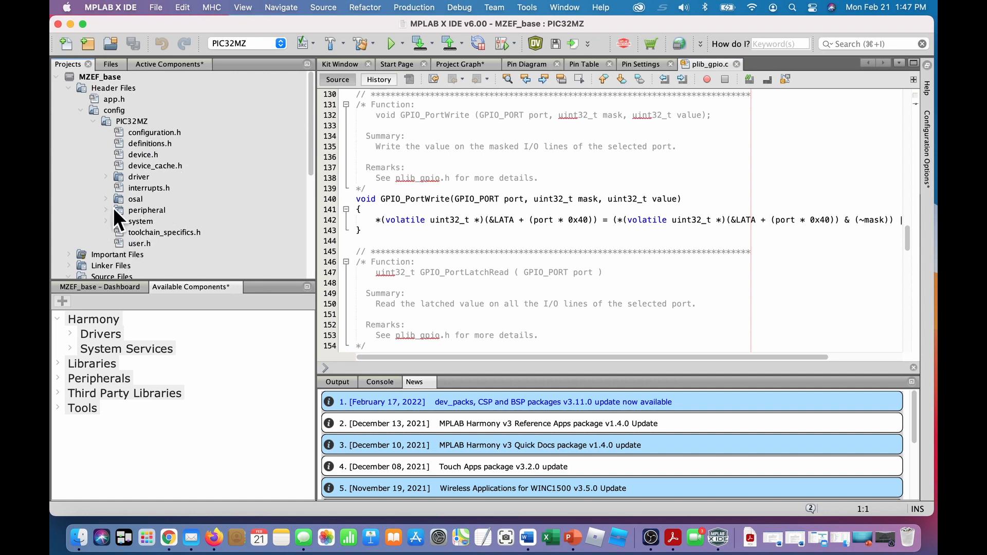
left_click(107, 210)
scroll(209, 230, "down", 2)
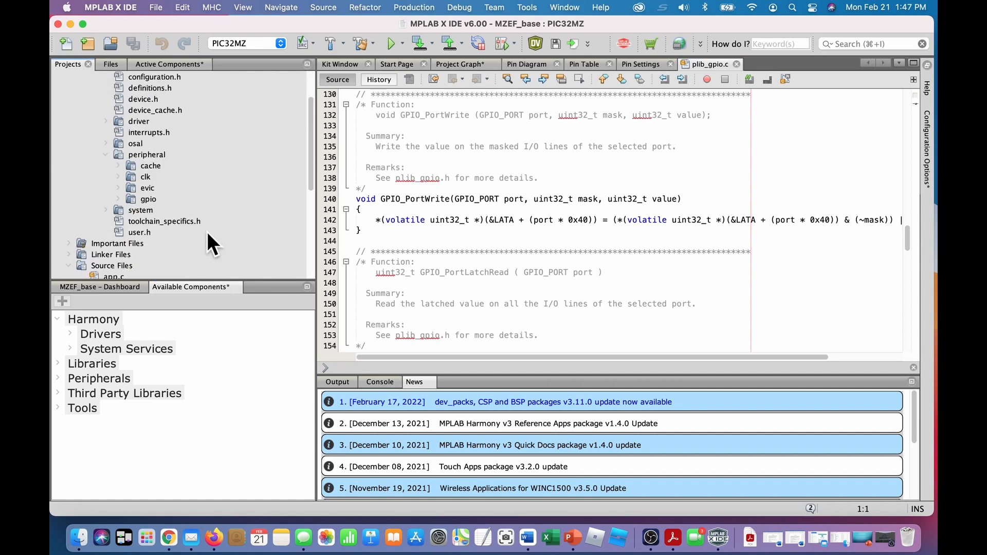
left_click(118, 199)
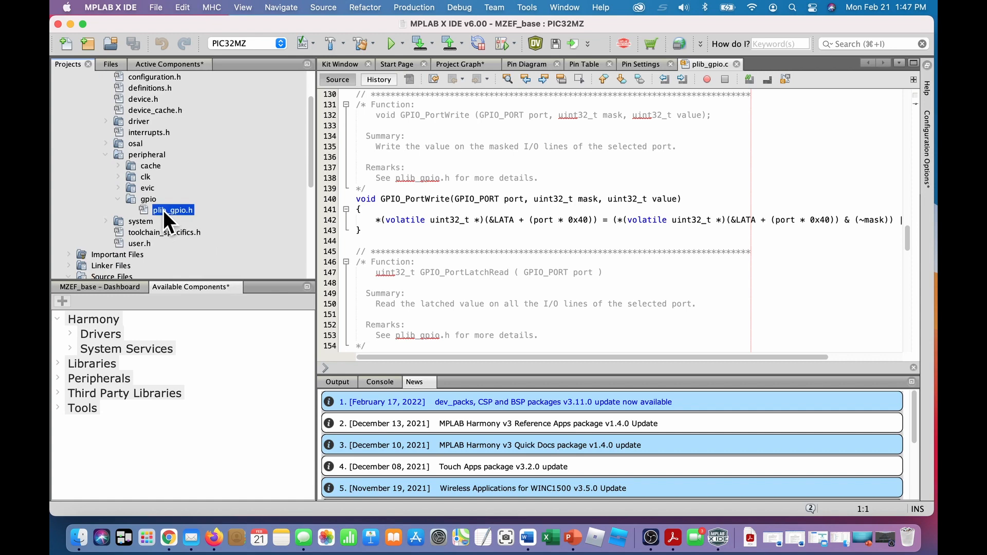
double_click(162, 210)
- Examine the LED and switch pin macros and the GPIO port and interrupt enumerations in plib_gpio.h
scroll(601, 144, "down", 5)
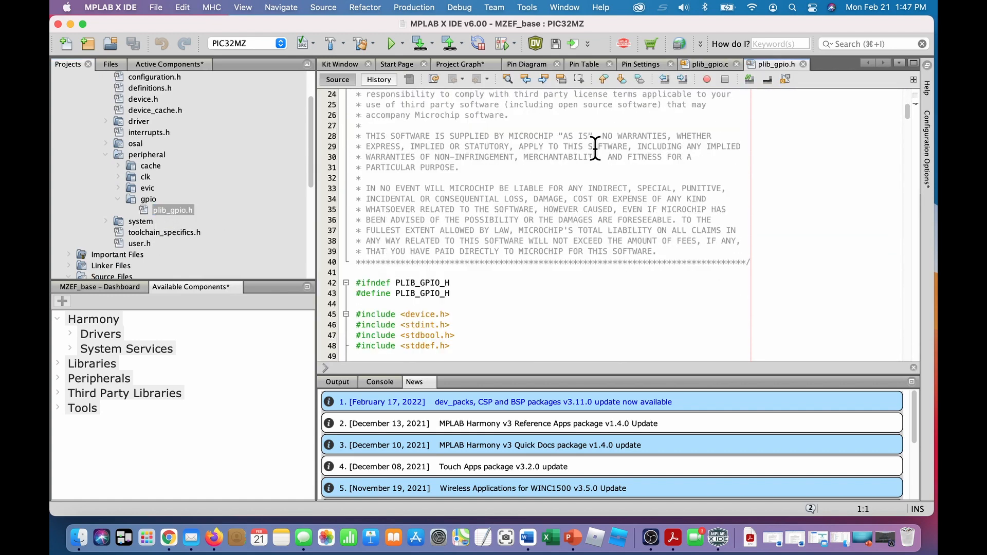
scroll(596, 150, "down", 8)
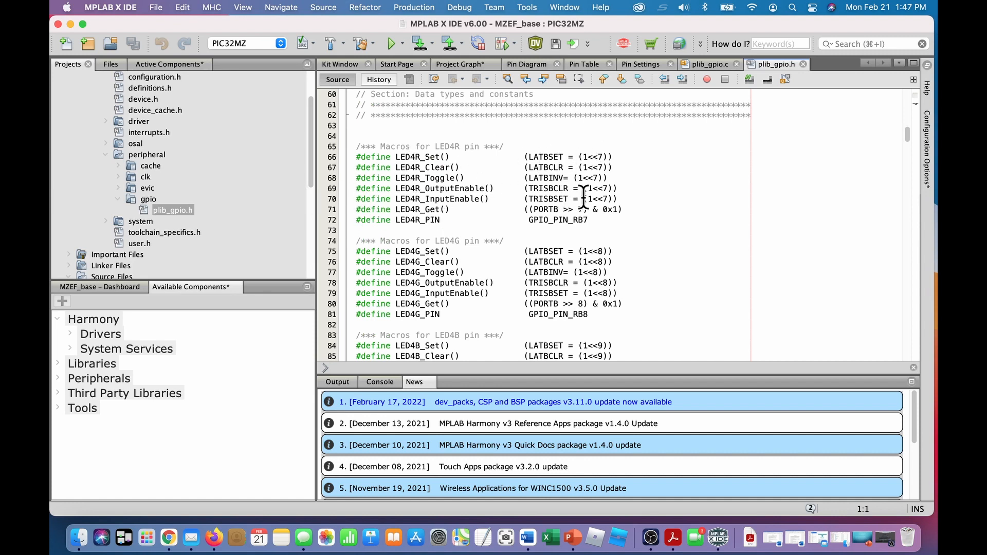
scroll(484, 185, "down", 3)
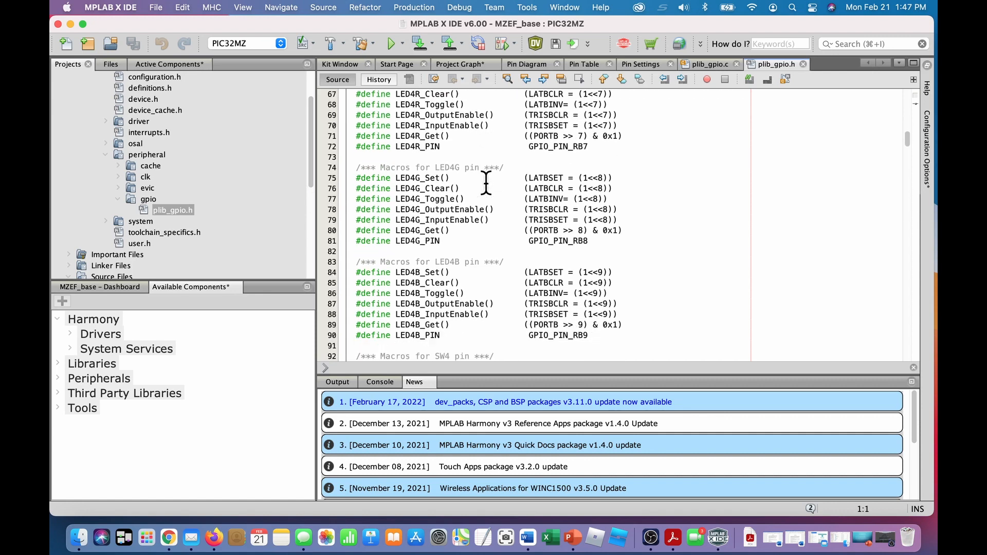
scroll(486, 183, "down", 2)
scroll(486, 183, "down", 1)
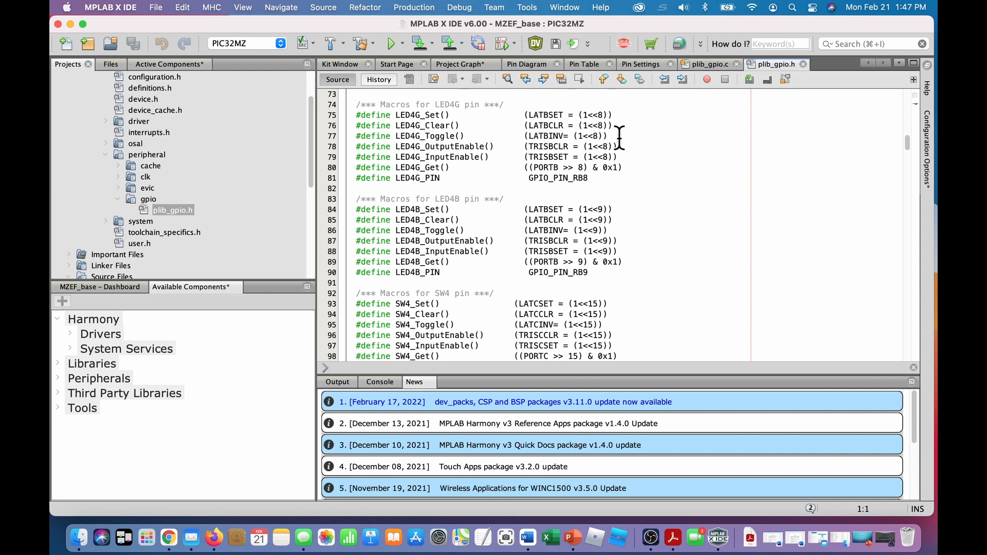
scroll(653, 190, "down", 2)
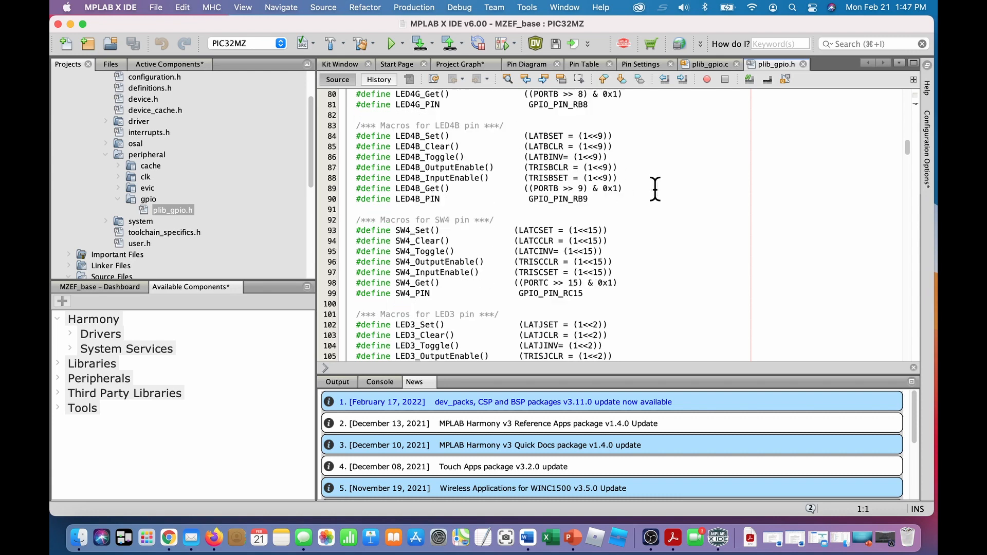
scroll(654, 190, "down", 15)
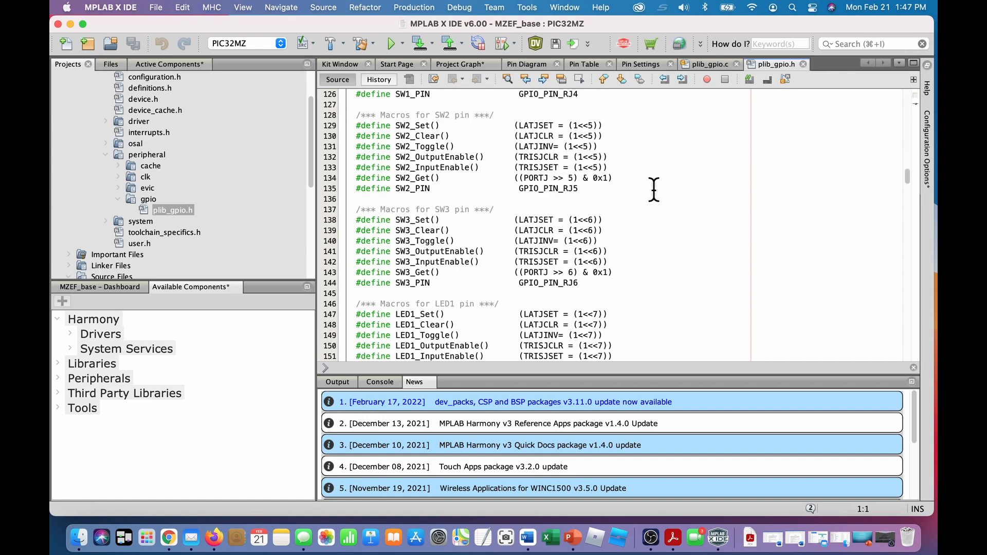
scroll(654, 189, "down", 8)
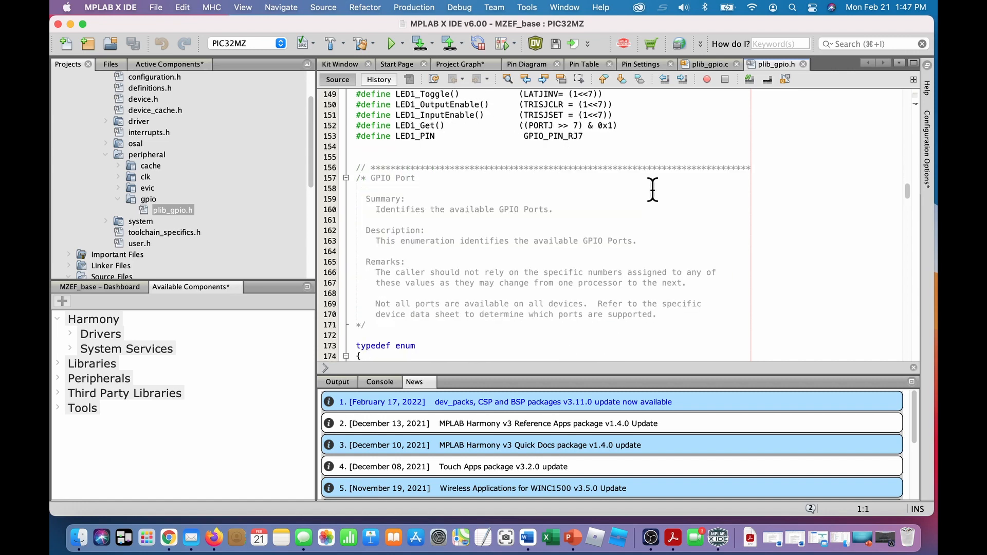
scroll(653, 190, "down", 10)
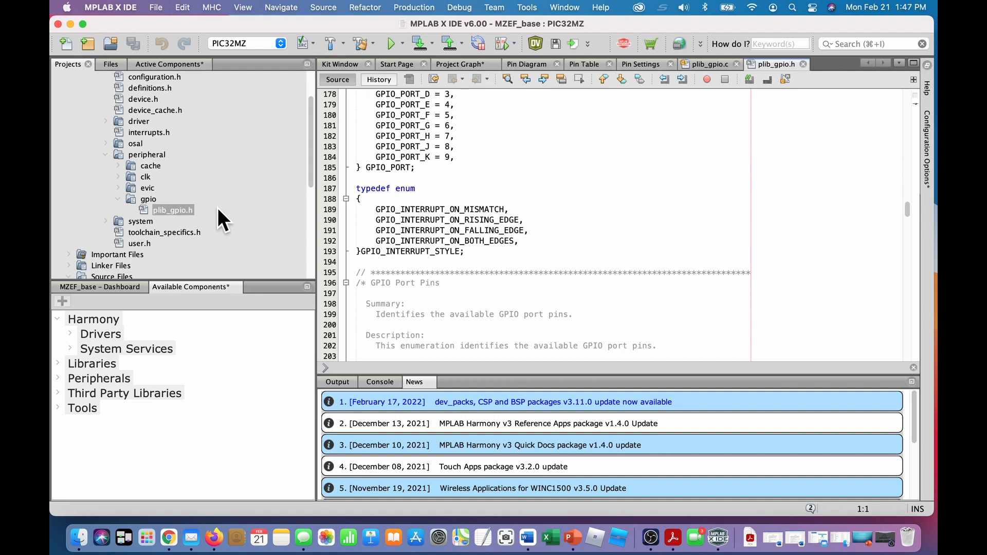
- Open initialization.c from the config/PIC32MZ folder under Source Files
scroll(214, 205, "up", 3)
scroll(214, 207, "down", 4)
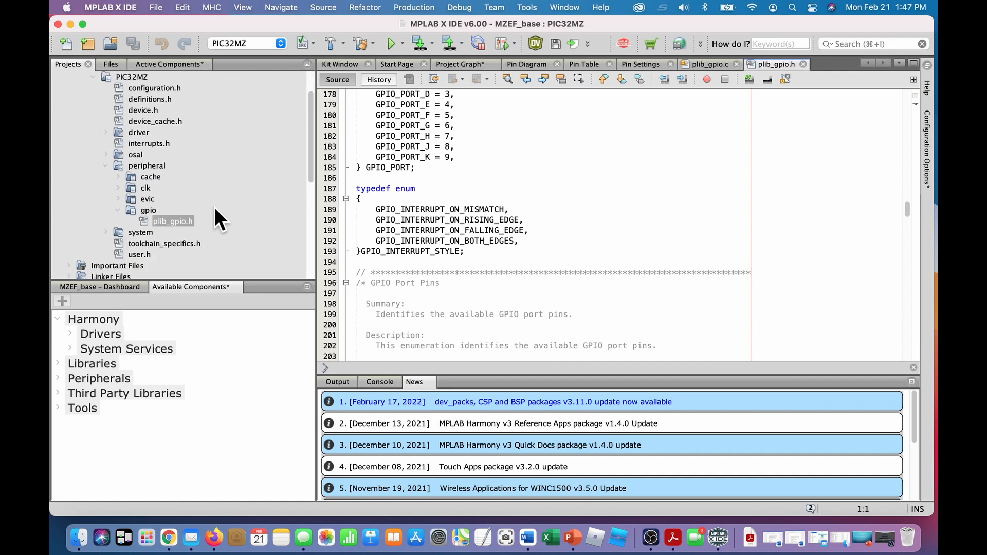
scroll(215, 208, "down", 5)
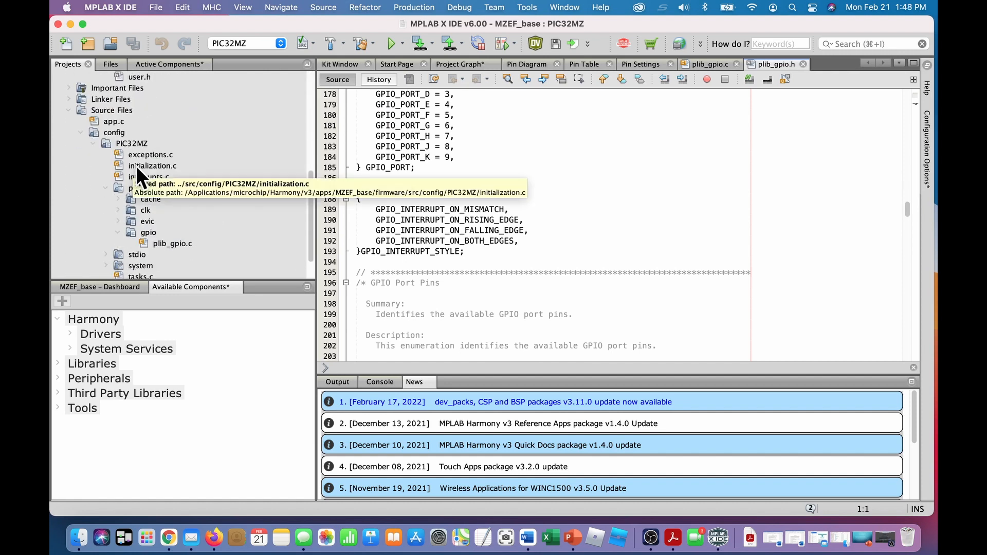
left_click(135, 166)
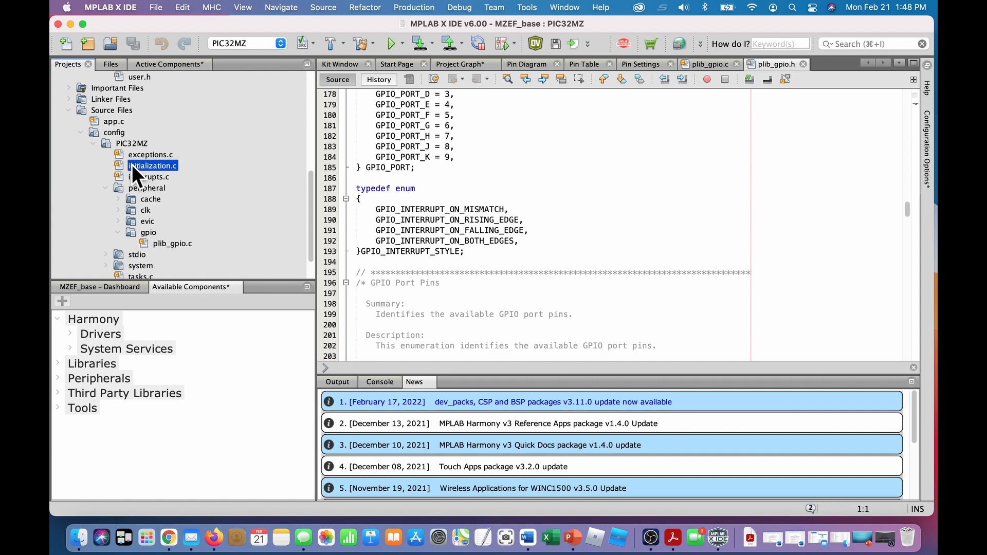
double_click(131, 165)
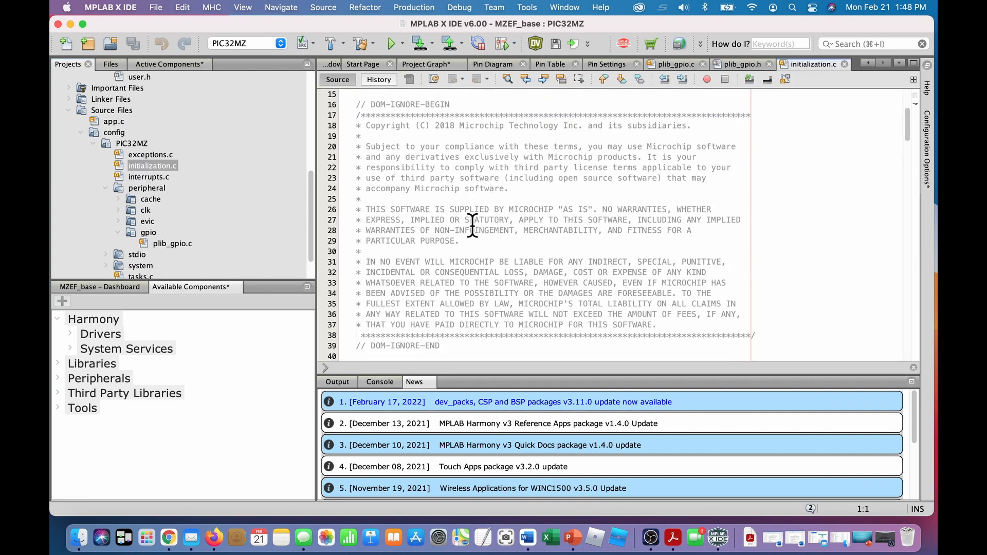
- Examine the configuration bit pragmas for DEVCFG0 through DEVCFG3 in initialization.c
scroll(472, 226, "down", 10)
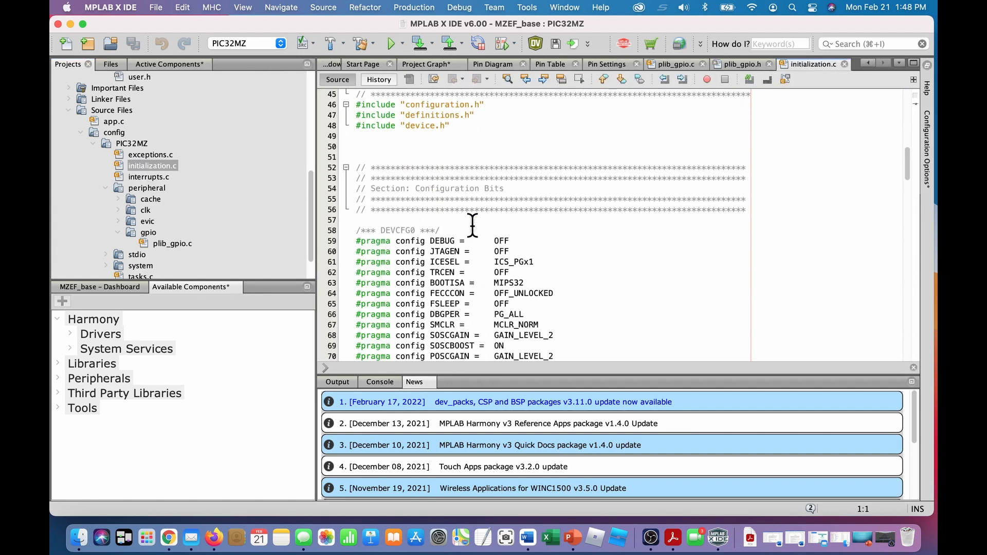
scroll(472, 226, "down", 2)
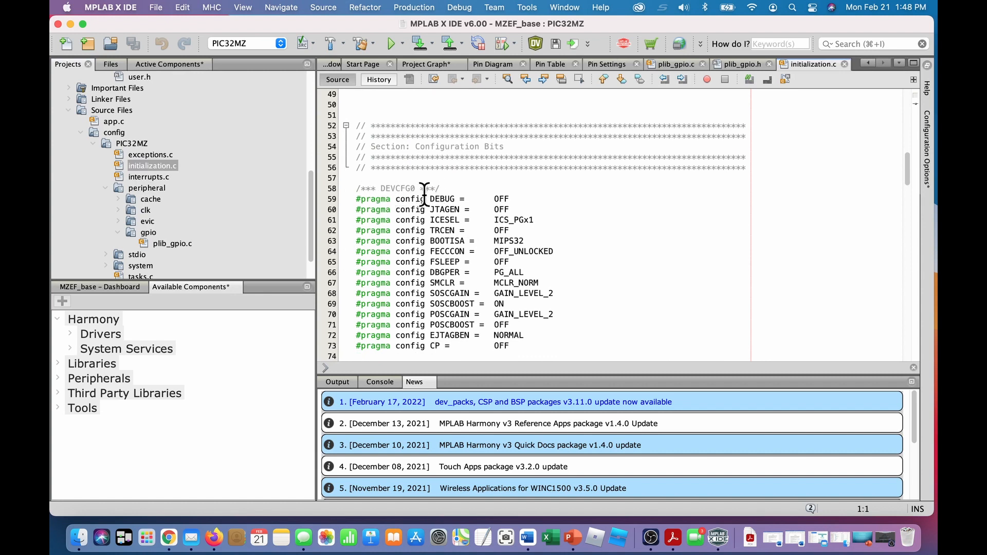
scroll(570, 219, "down", 3)
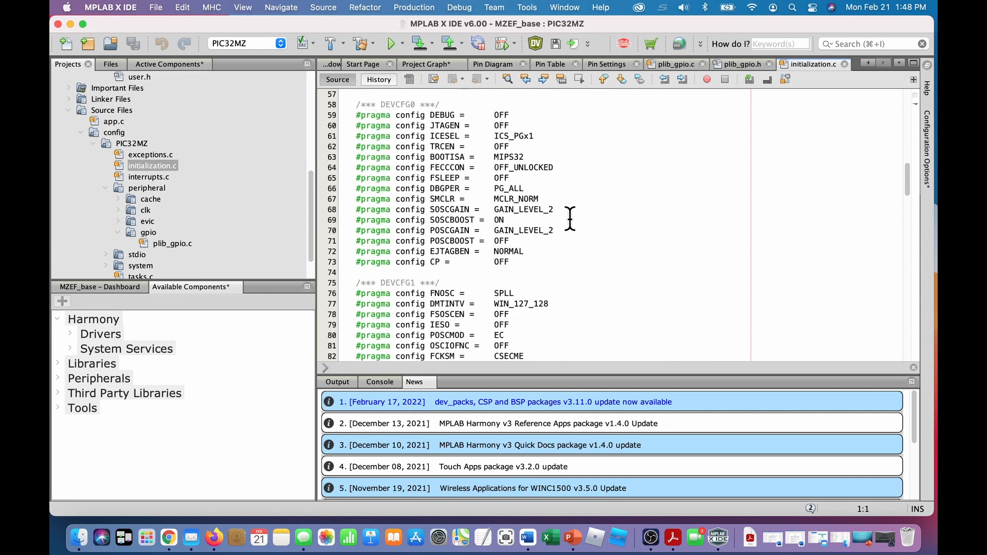
scroll(570, 219, "down", 10)
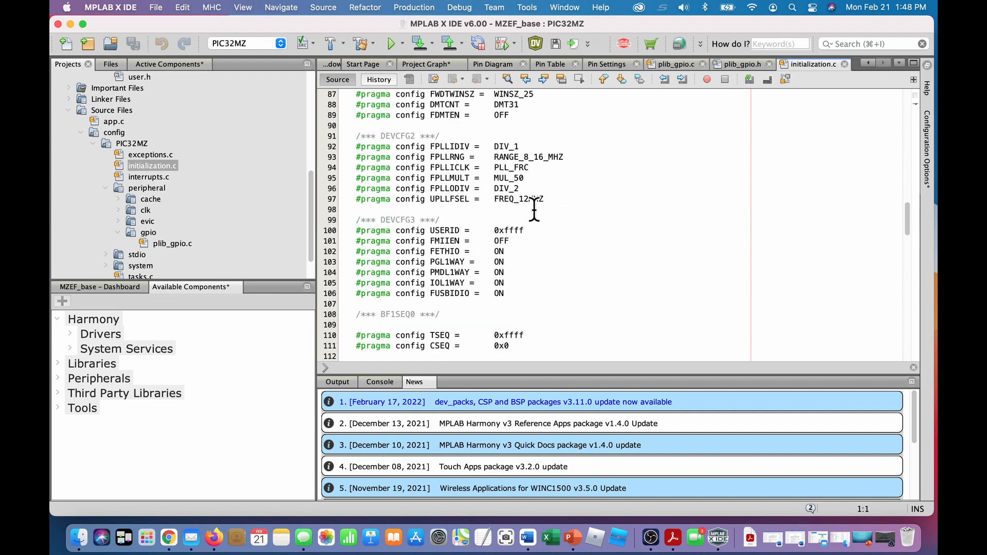
scroll(604, 238, "down", 9)
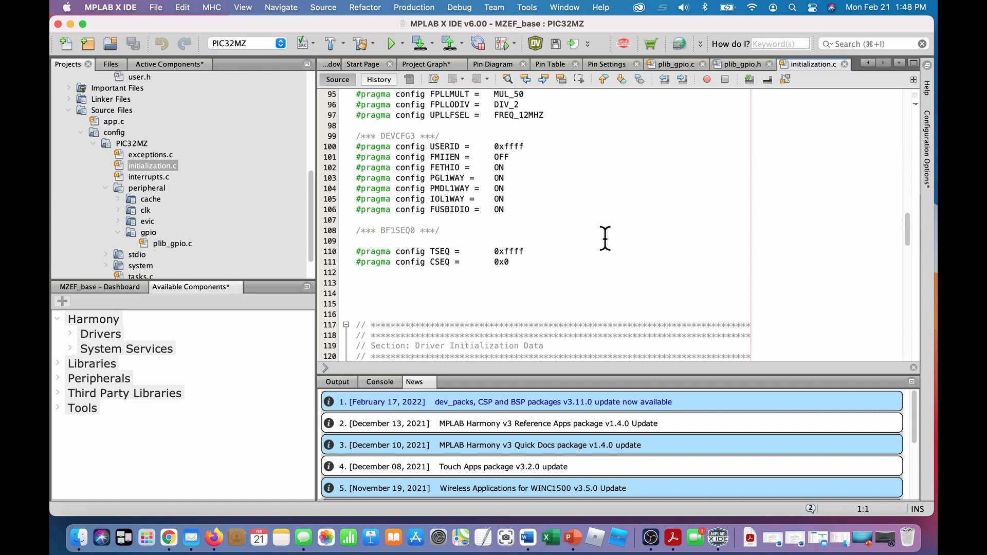
scroll(603, 256, "down", 9)
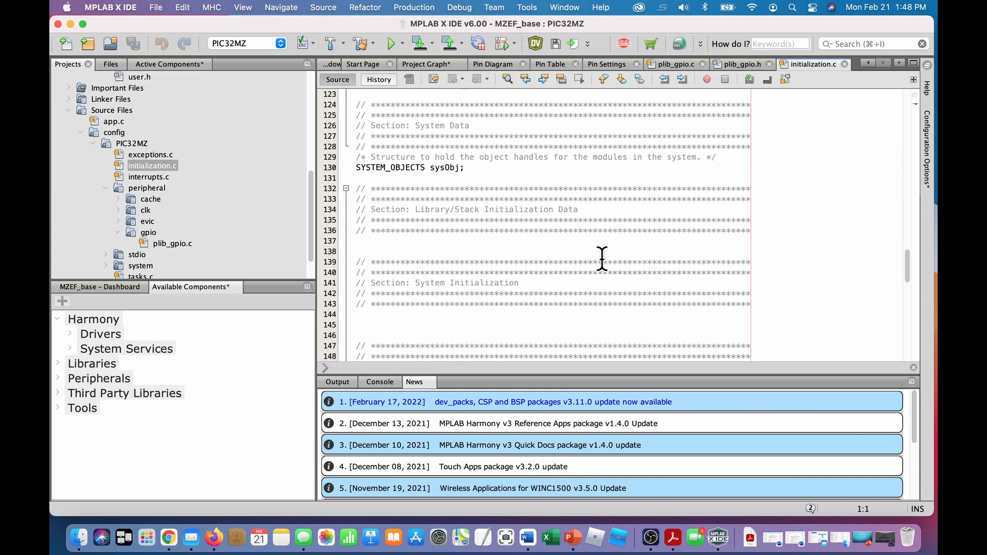
- Examine the SYS_Initialize function and its clock, GPIO, application and EVIC initialization calls in initialization.c
scroll(602, 257, "down", 5)
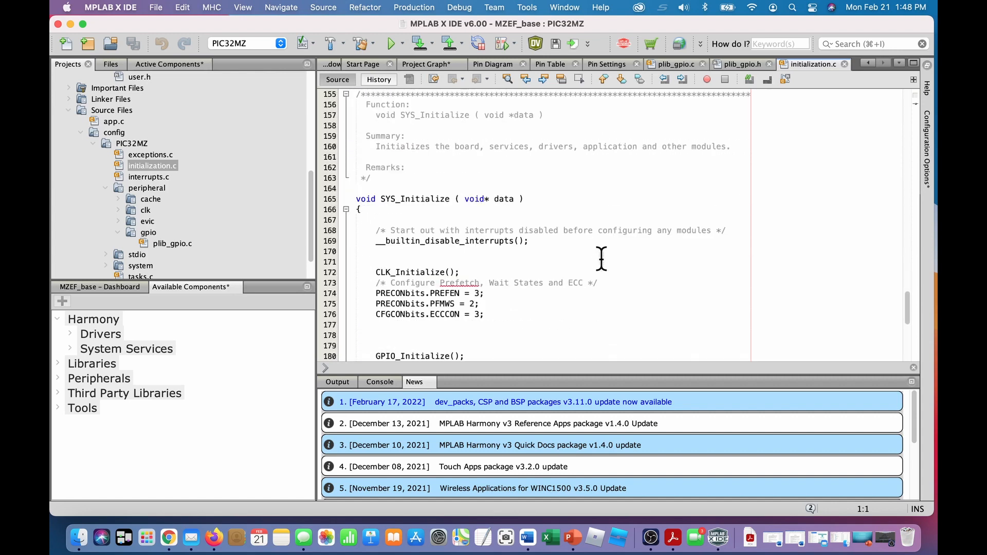
scroll(602, 259, "down", 1)
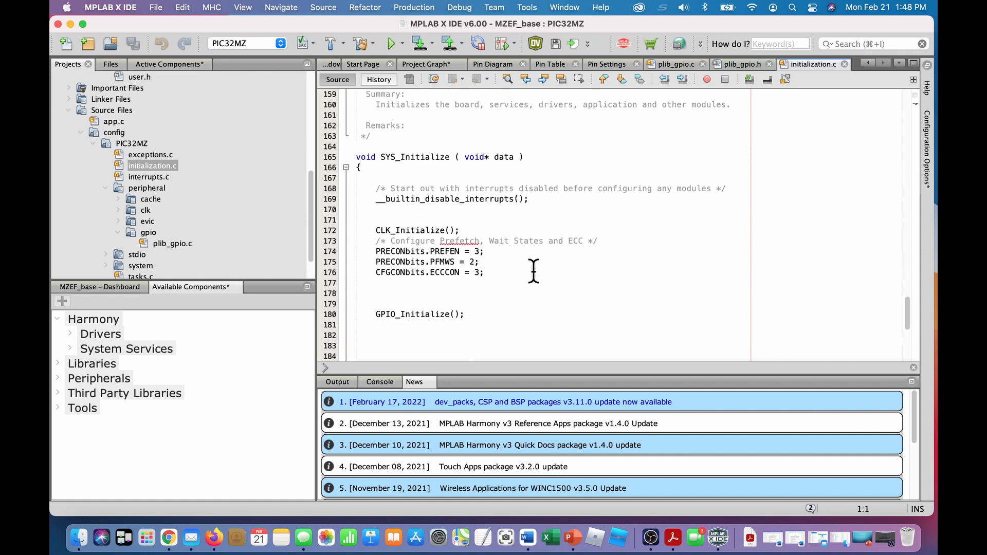
scroll(534, 271, "down", 1)
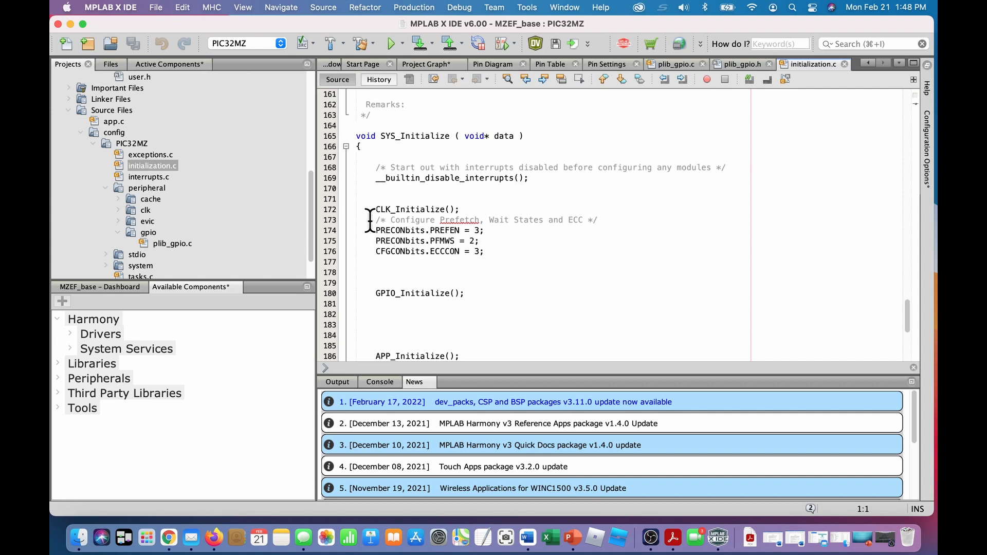
scroll(591, 236, "down", 4)
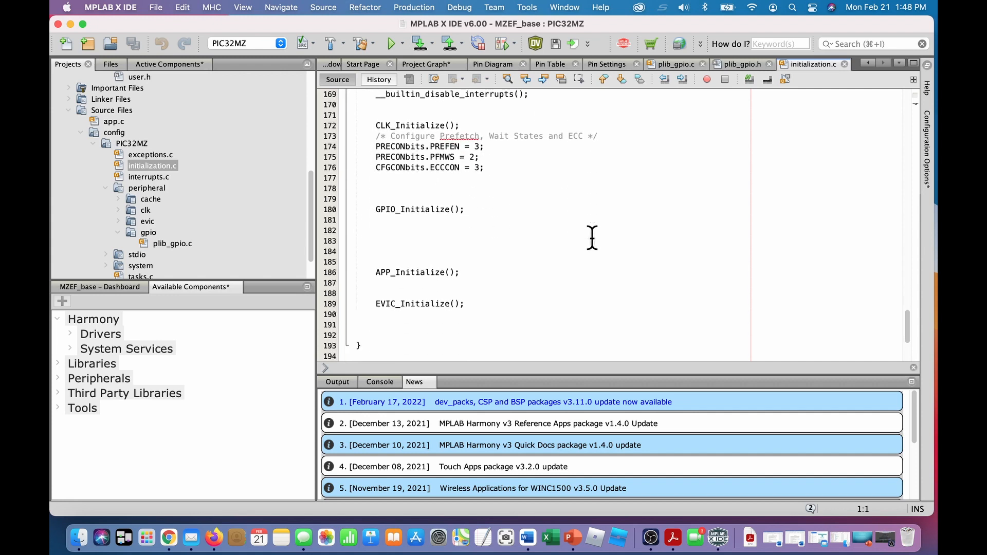
scroll(522, 227, "down", 2)
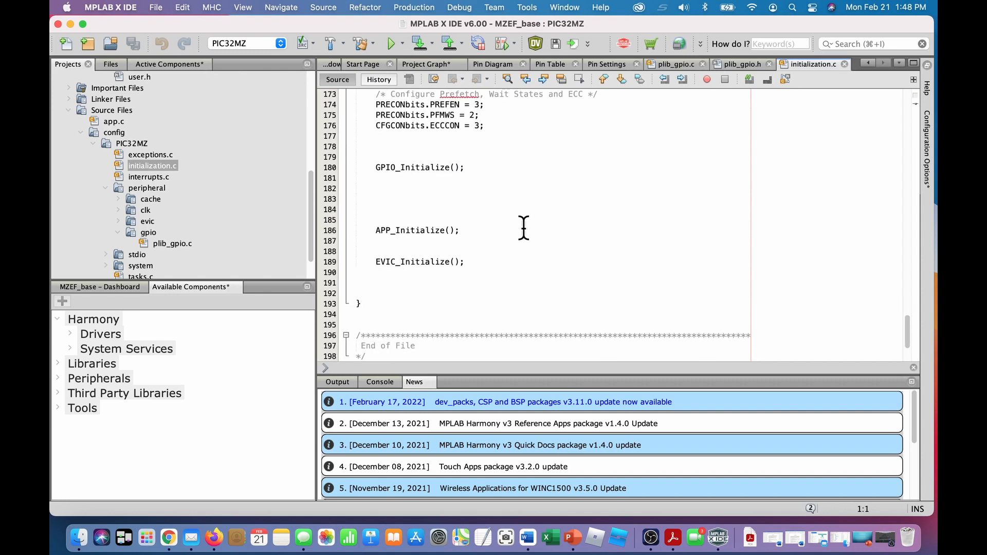
scroll(523, 227, "down", 1)
scroll(523, 227, "down", 1)
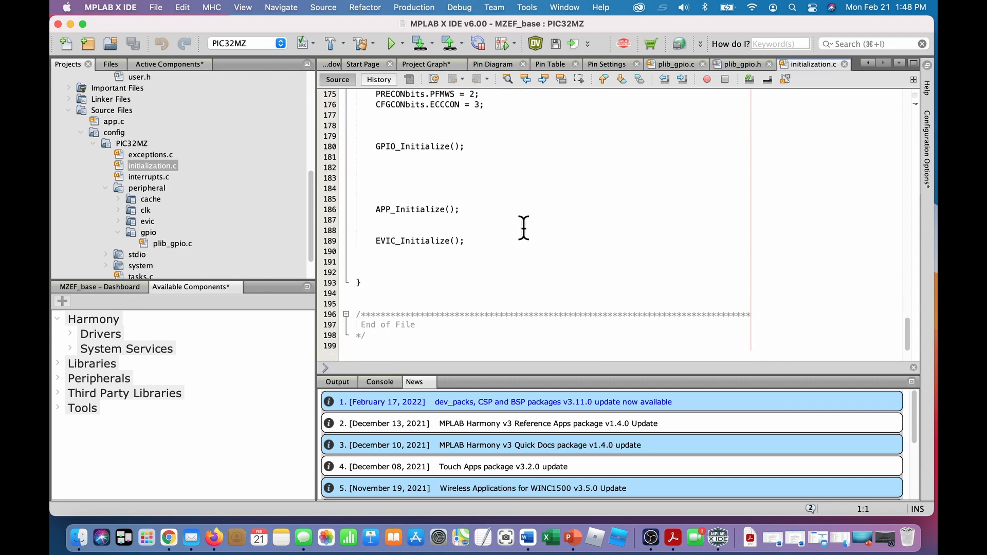
scroll(522, 227, "up", 2)
scroll(523, 227, "up", 1)
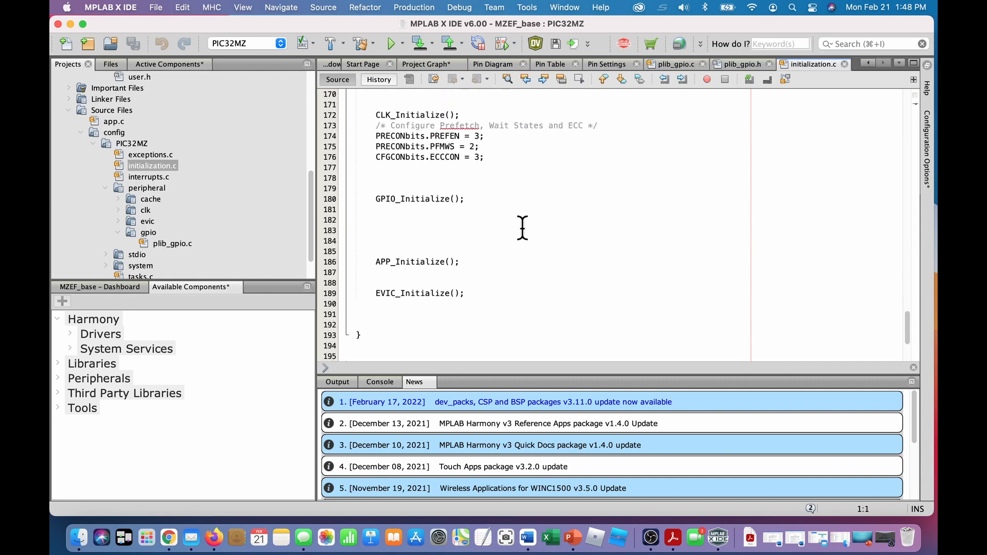
scroll(523, 228, "up", 1)
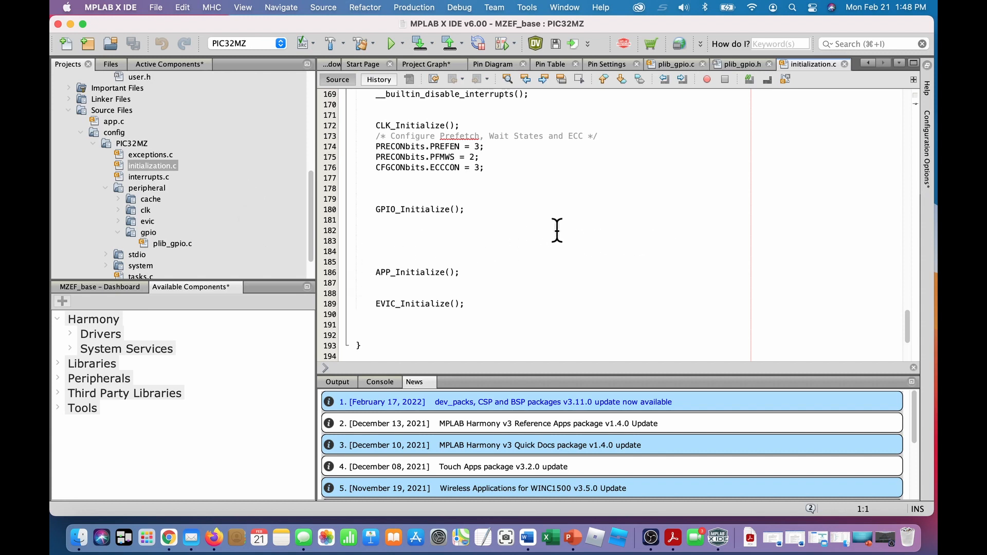
scroll(554, 229, "down", 2)
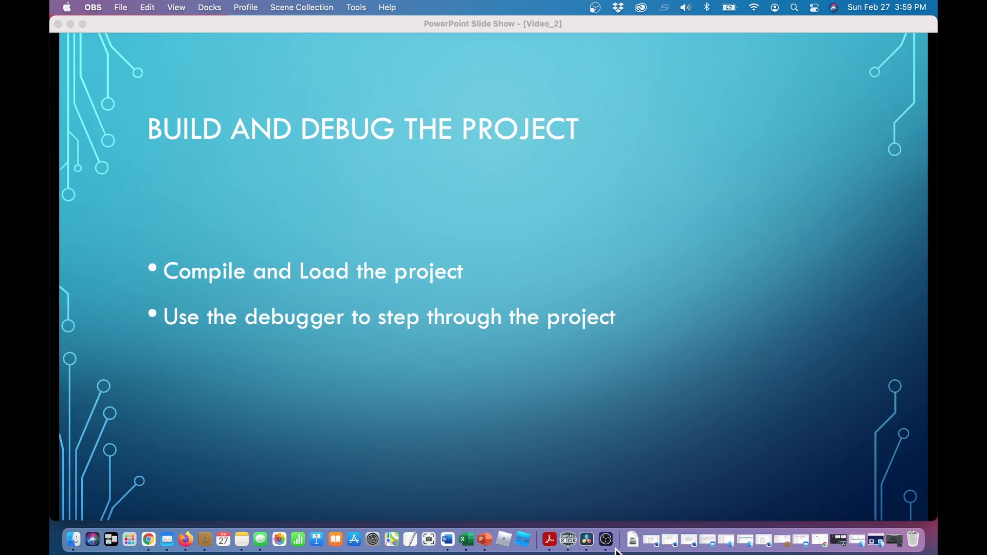
- Switch to MPLAB X IDE, build the MZEF_base project and review the build output
left_click(574, 543)
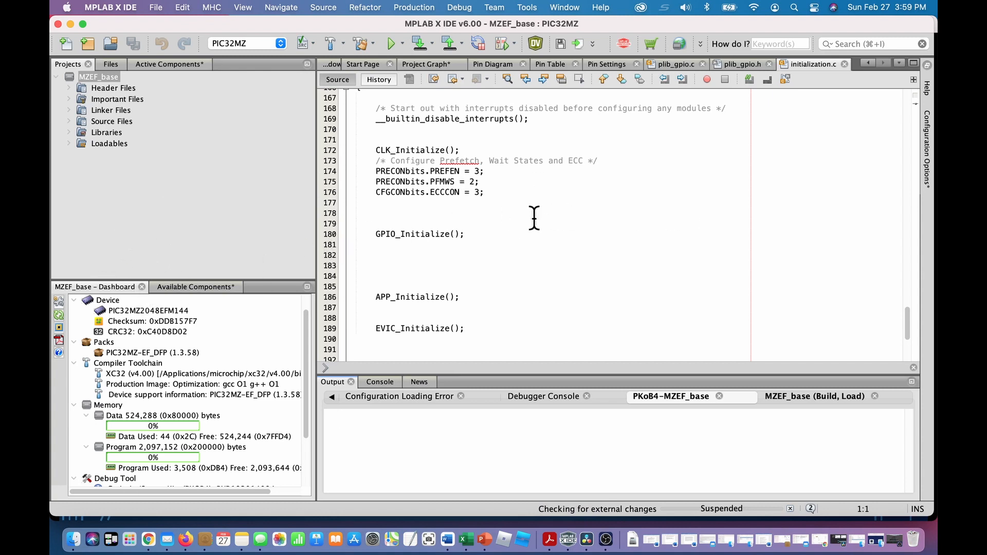
left_click(406, 9)
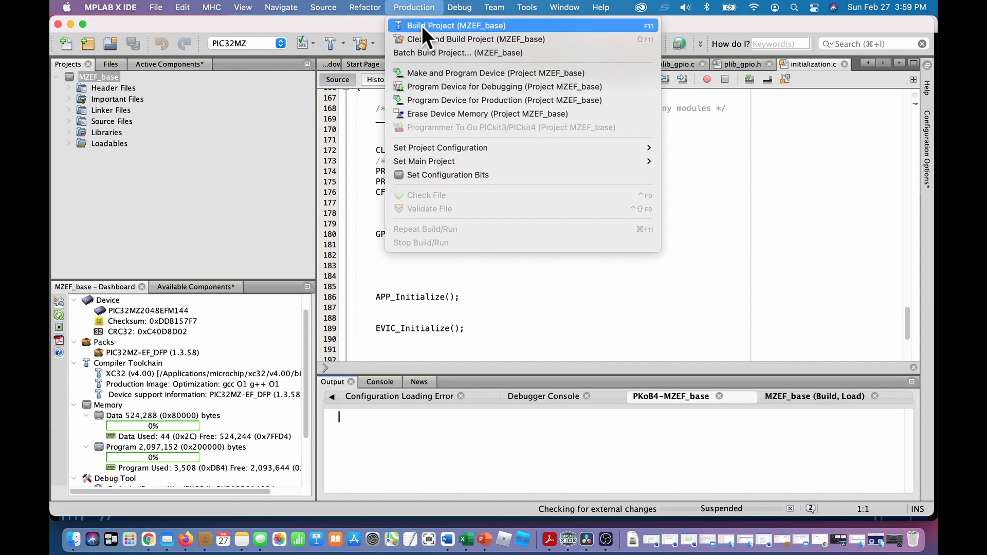
left_click(441, 26)
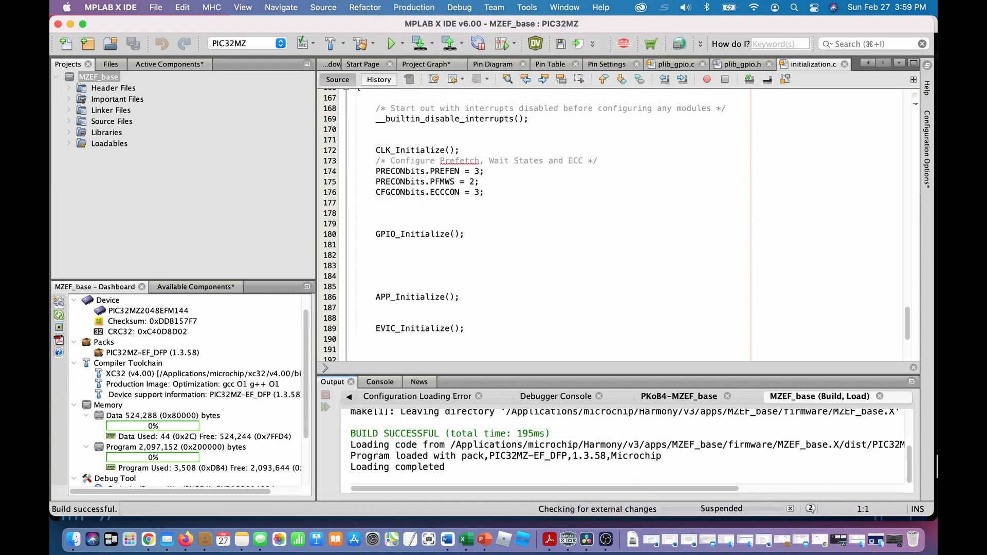
mouse_move(908, 467)
left_mouse_down()
mouse_move(903, 397)
mouse_move(905, 471)
left_mouse_up()
- Check the Debug startup option in the Embedded generic settings, keep Halt at Main selected and close the options
left_click(112, 7)
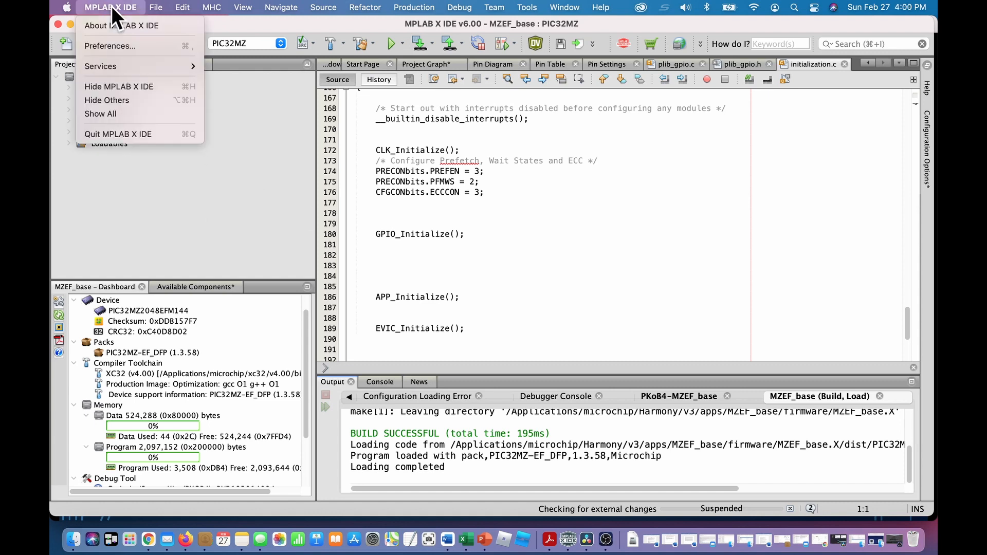
left_click(113, 47)
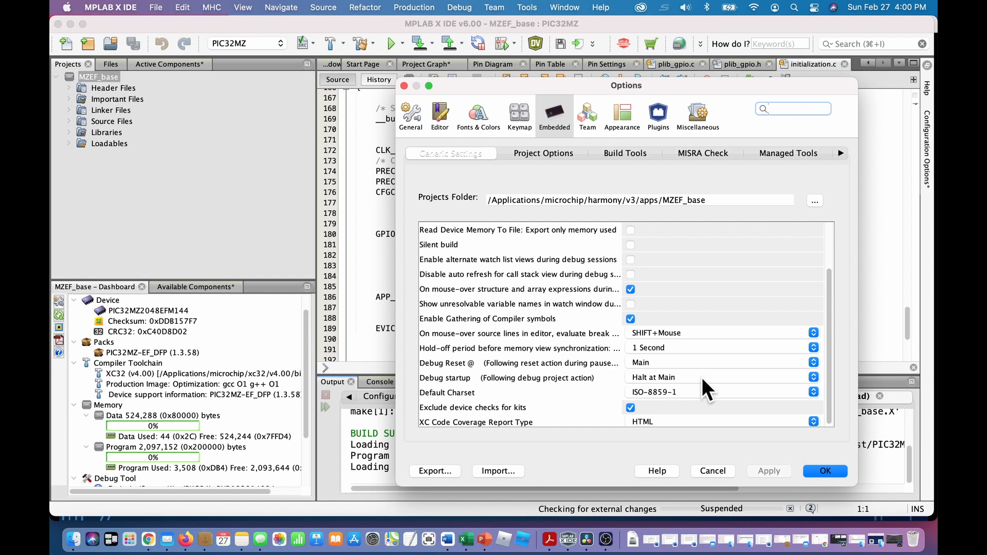
left_click(812, 372)
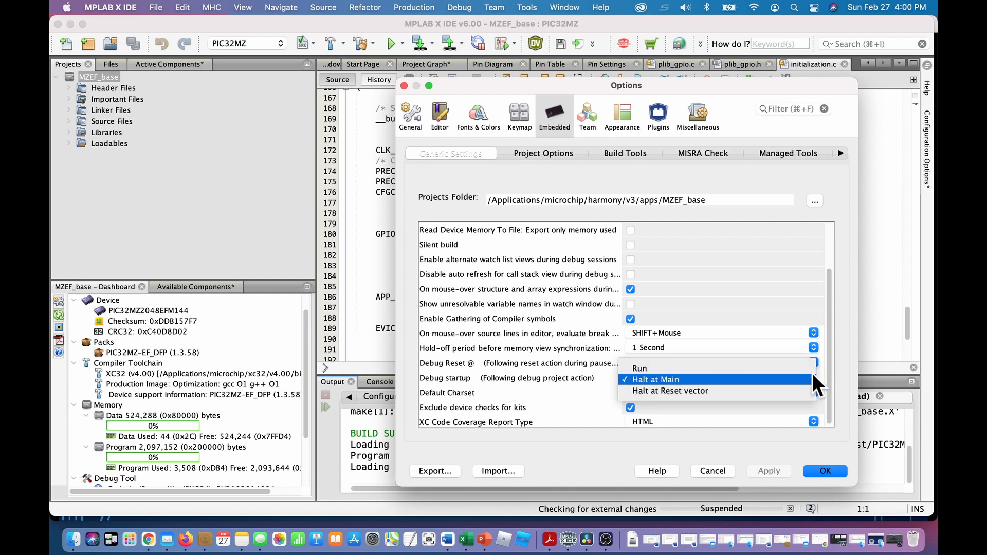
left_click(813, 379)
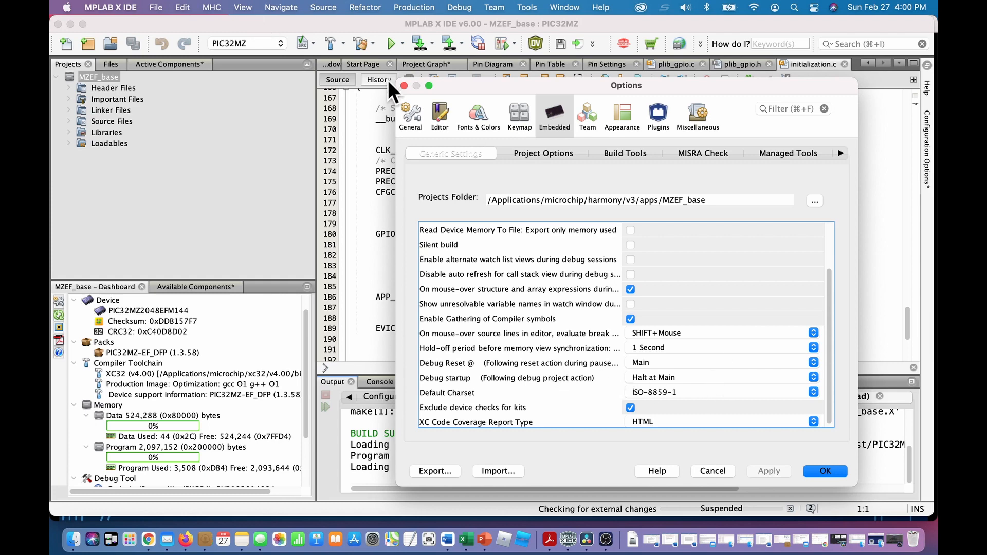
left_click(404, 85)
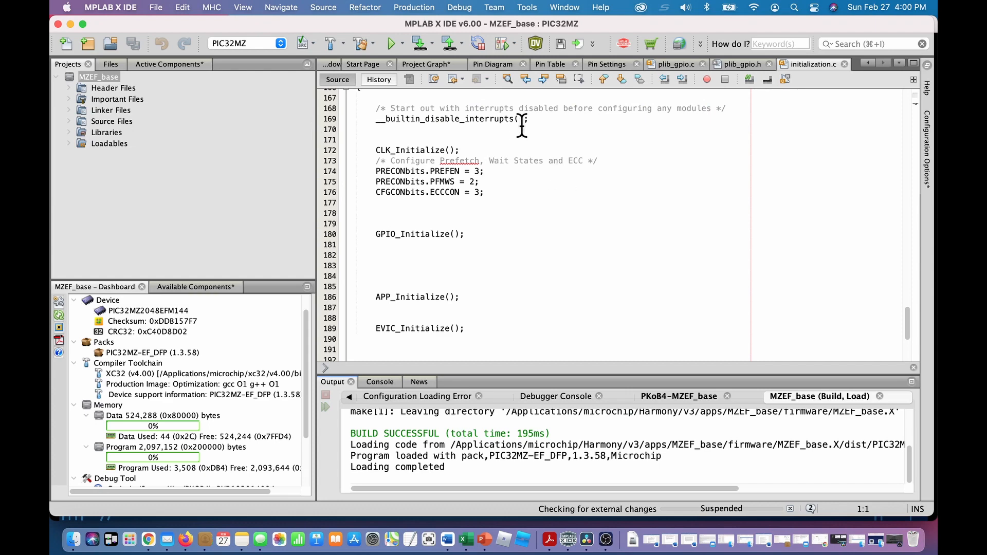
- Start a debug session for the MZEF_base project and review the programming output
left_click(455, 6)
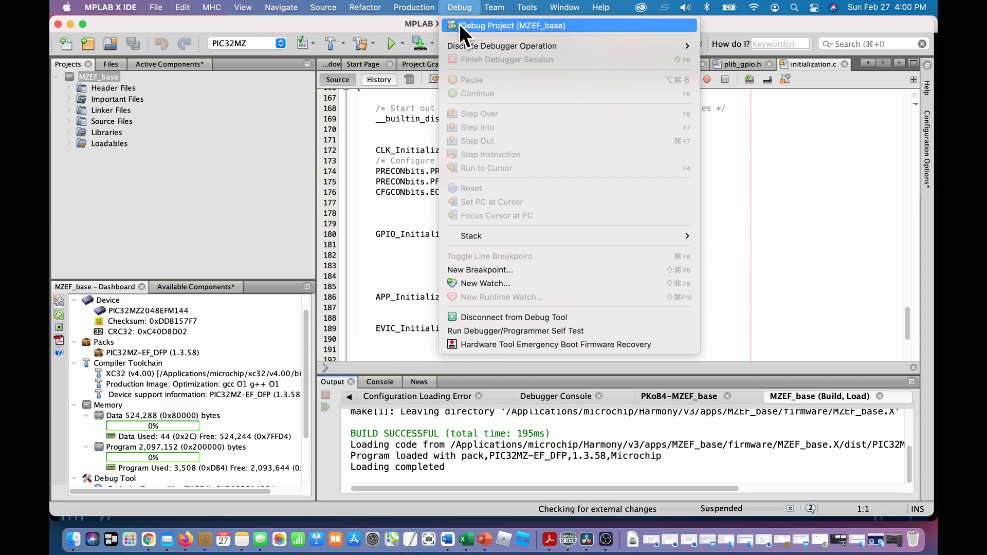
left_click(459, 25)
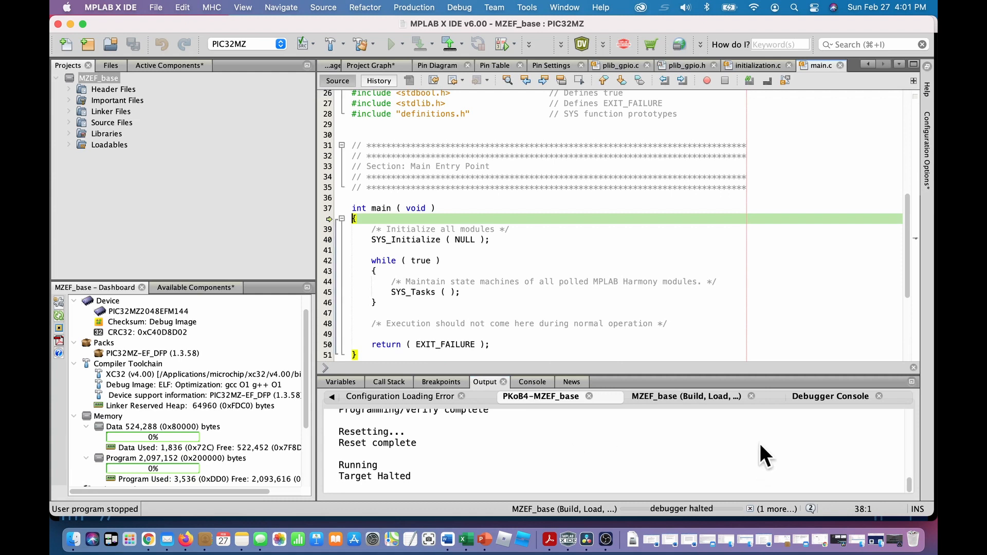
mouse_move(905, 480)
left_mouse_down()
mouse_move(906, 465)
mouse_move(910, 475)
left_mouse_up()
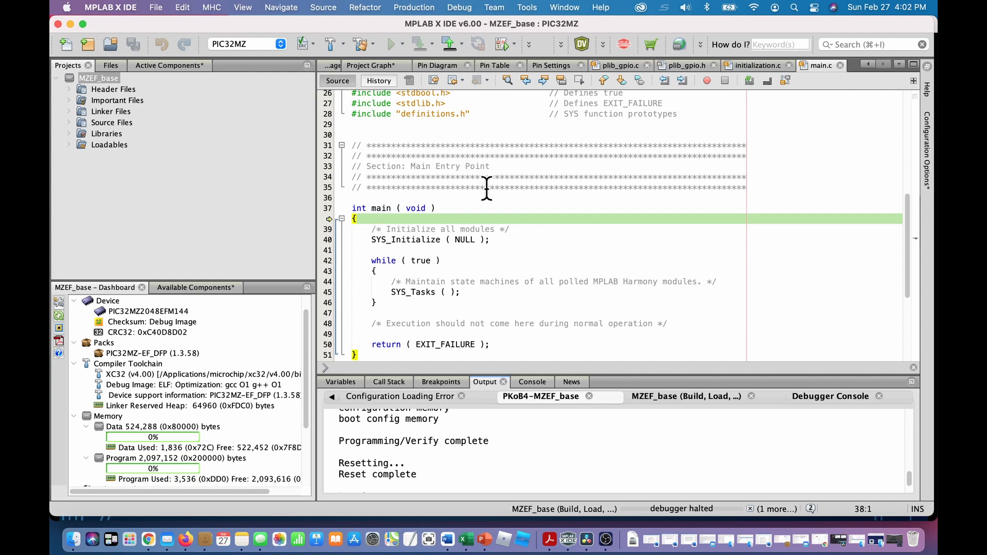
- Step from the start of main into SYS_Initialize and set a breakpoint on line 176, CFGCONbits.ECCCON = 3
left_click(459, 7)
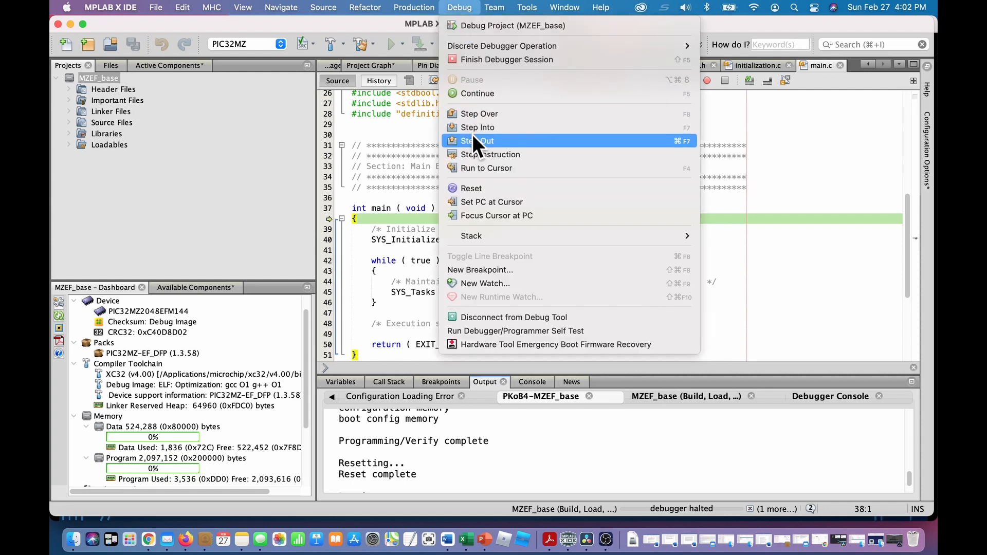
left_click(472, 114)
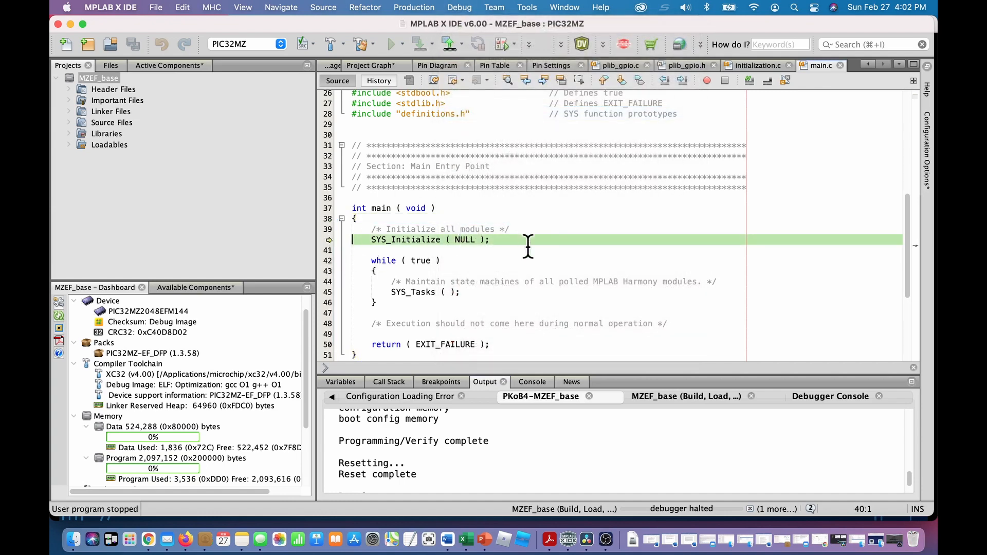
left_click(461, 8)
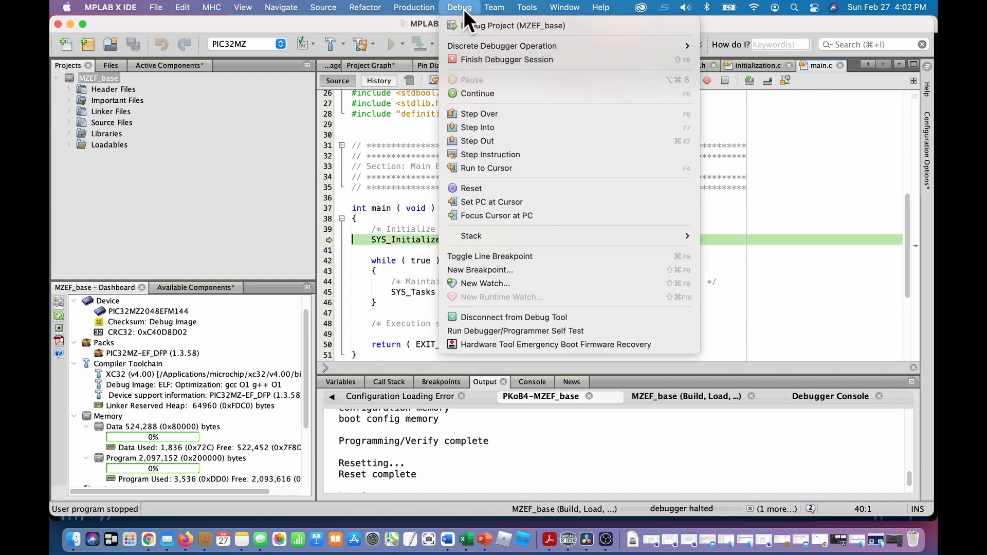
left_click(477, 127)
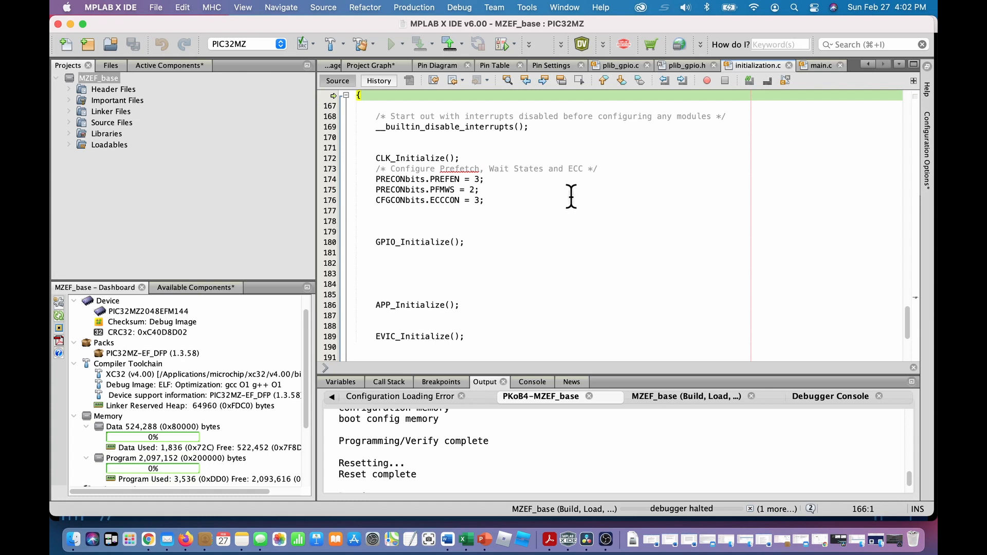
left_click(328, 200)
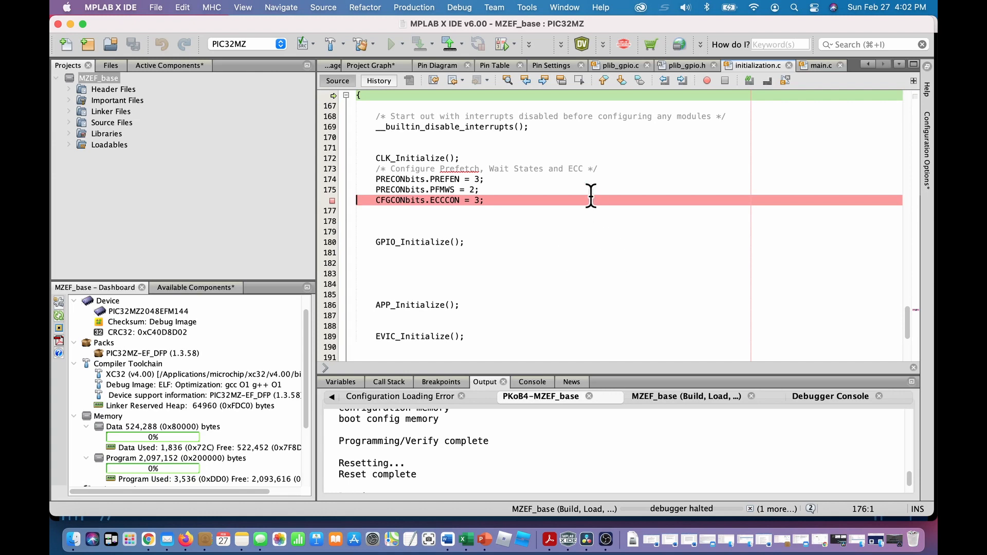
- Continue program execution to the breakpoint on line 176 of initialization.c and finish the debugger session
left_click(460, 8)
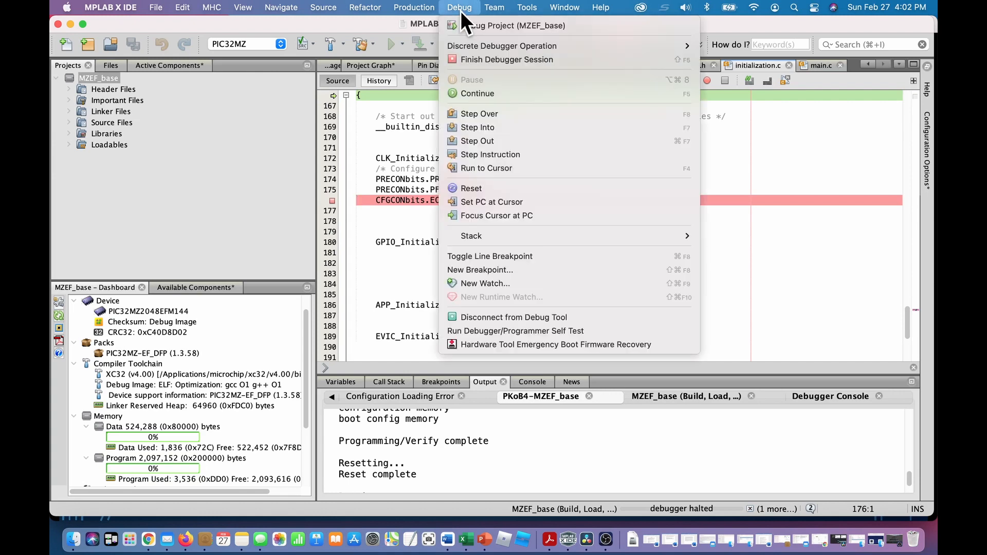
left_click(469, 93)
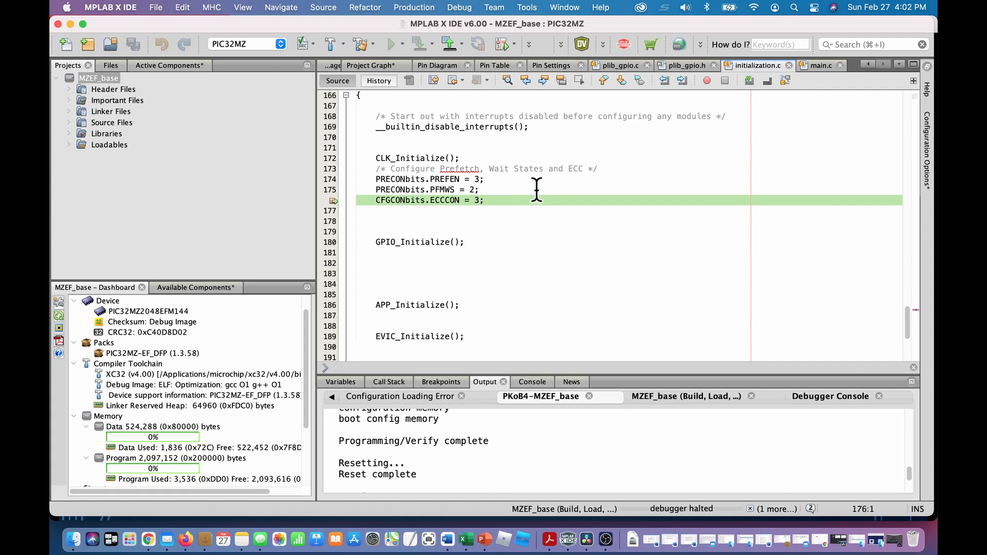
left_click(460, 8)
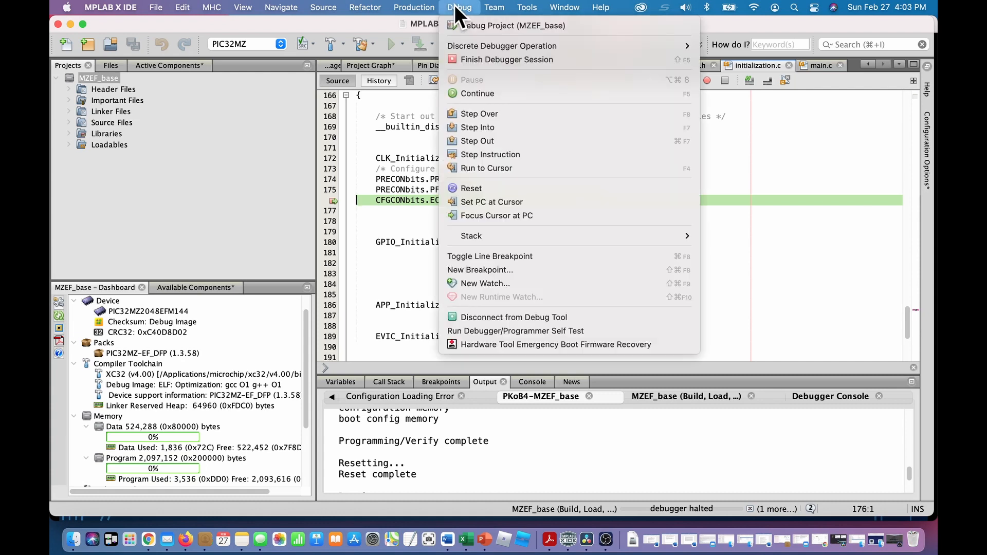
left_click(489, 60)
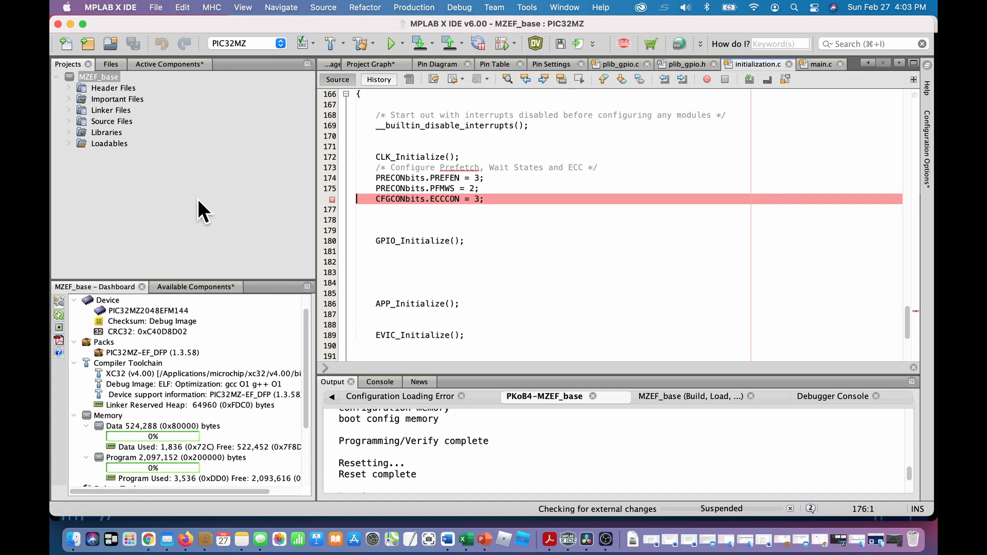
- Remove the breakpoint from line 176, CFGCONbits.ECCCON = 3, in initialization.c
left_click(460, 9)
left_click(459, 9)
left_click(333, 199)
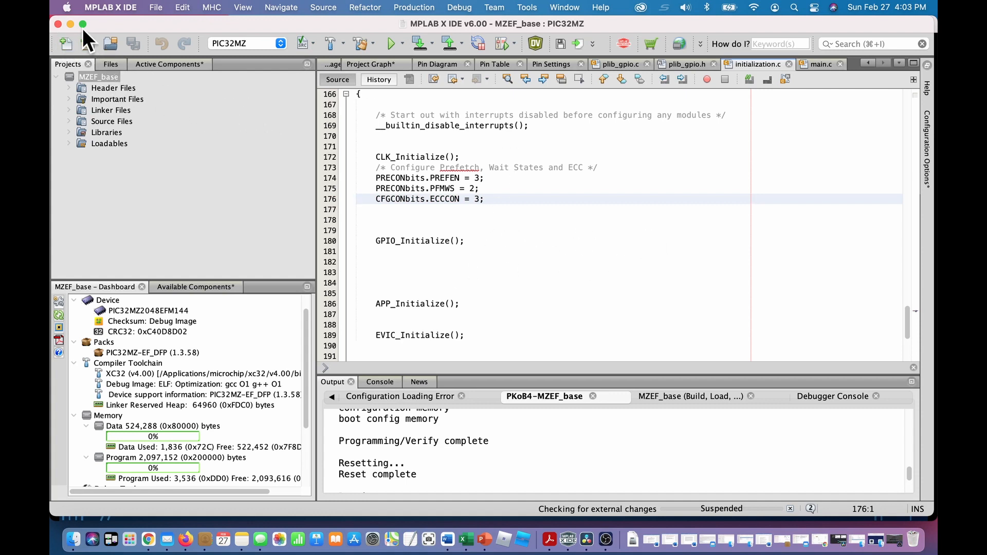
- Close the MZEF_base project and exit the IDE, saving the modified configuration and terminating the running process
left_click(160, 8)
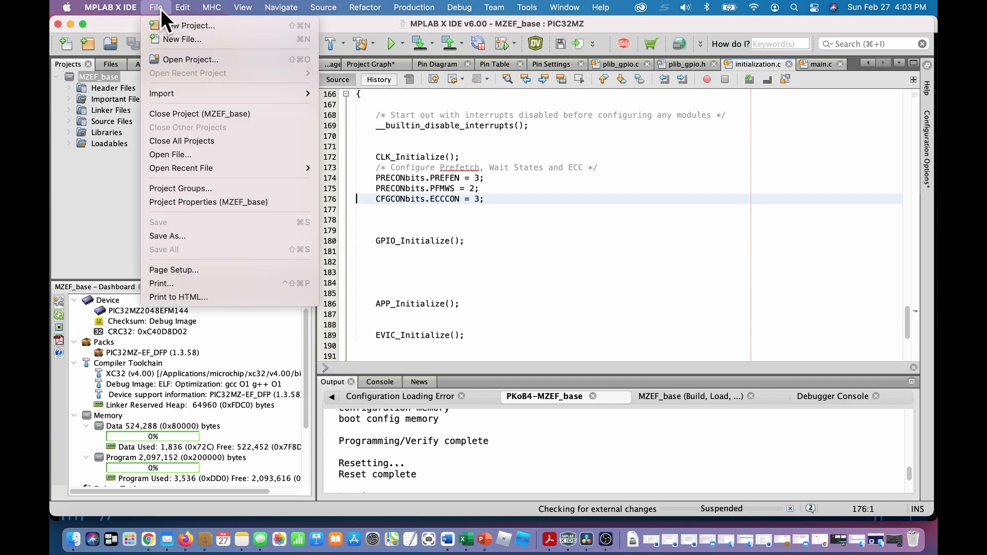
left_click(182, 114)
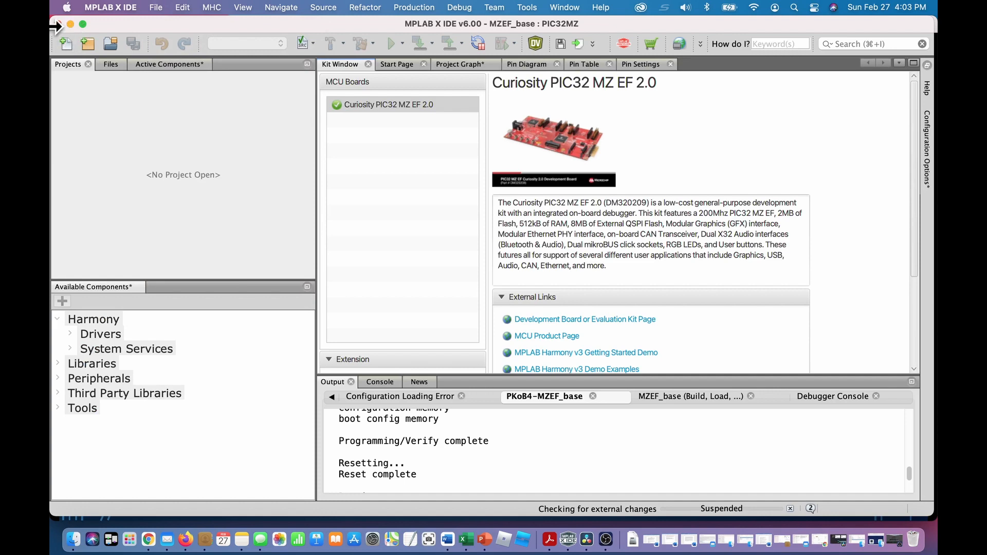
left_click(57, 24)
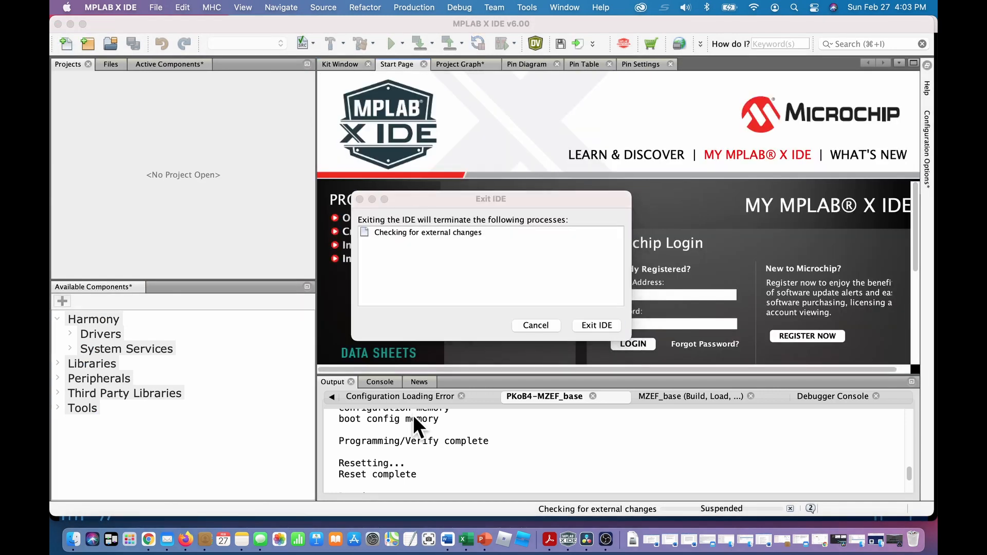
left_click(586, 326)
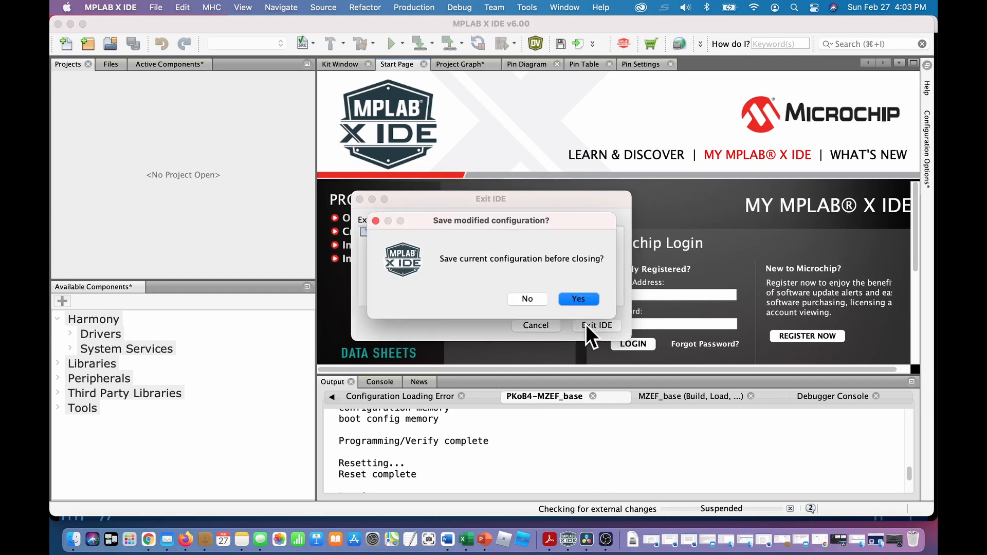
left_click(578, 299)
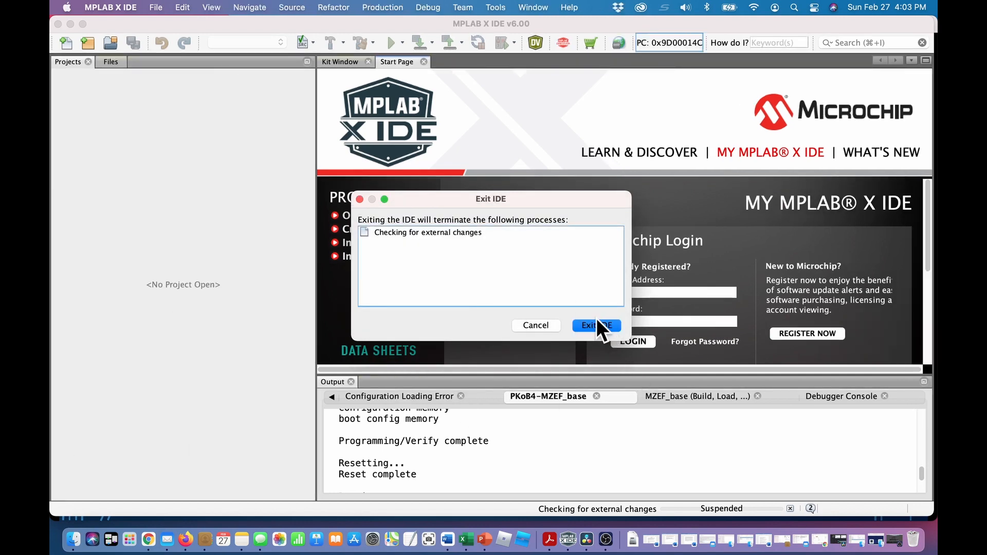
left_click(597, 323)
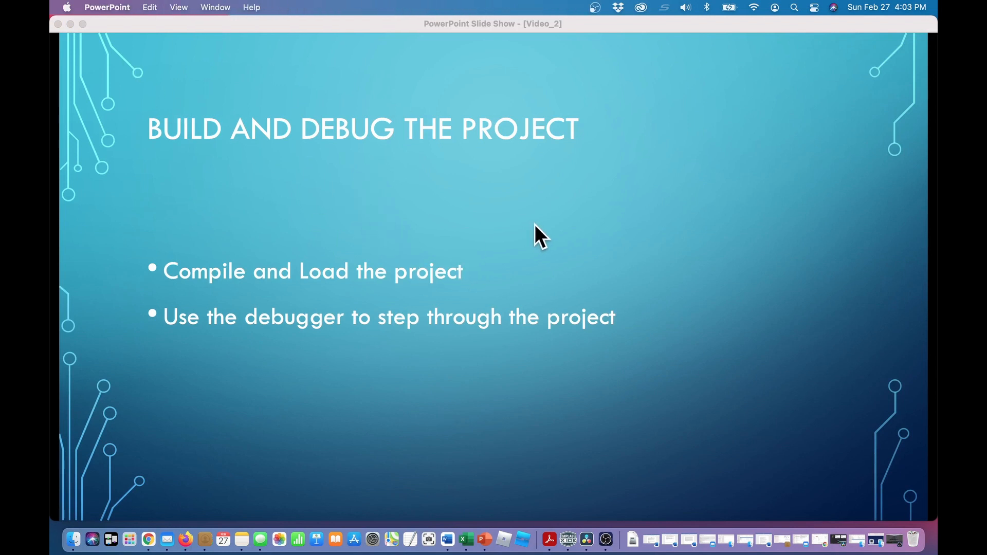
left_click(576, 441)
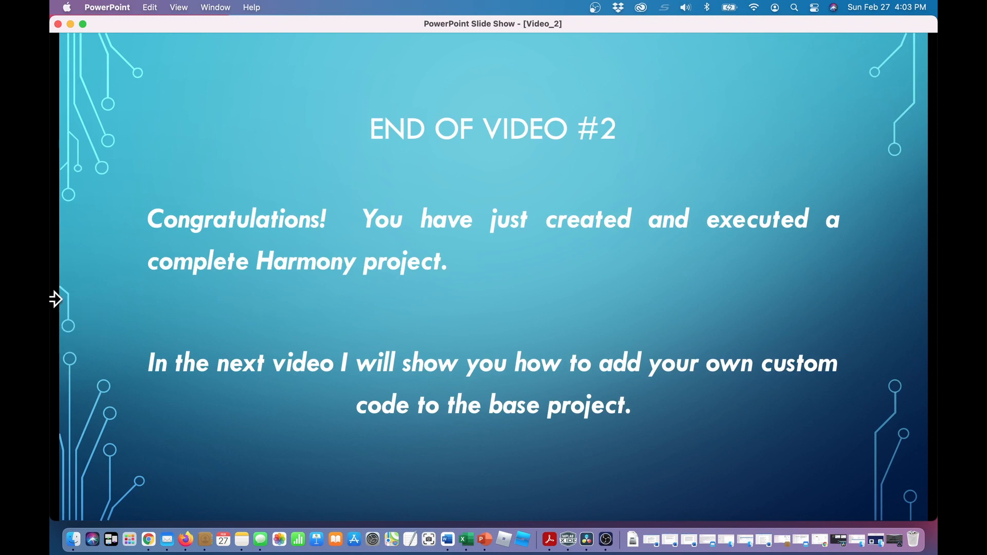